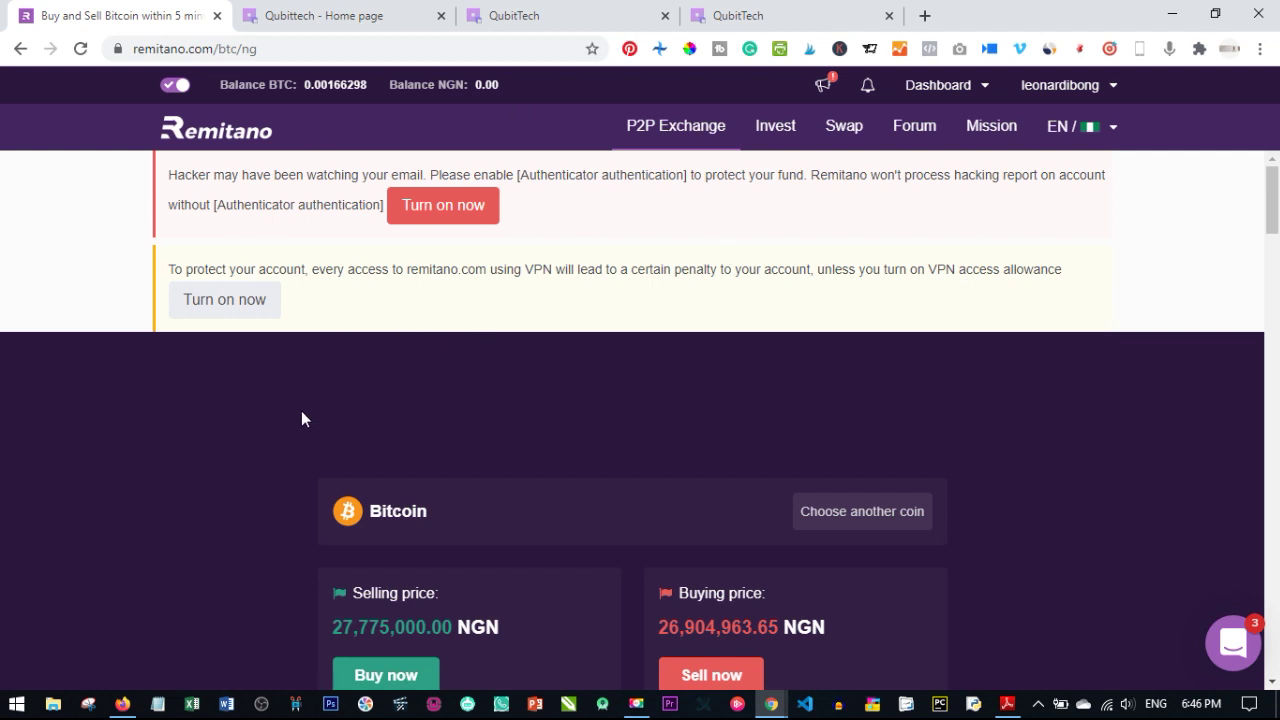
Step: Open the account's Wallets page from the Bitcoin exchange home page
{"action": "scroll", "coordinate": [301, 410], "scroll_direction": "down", "scroll_amount": 3}
{"action": "scroll", "coordinate": [303, 412], "scroll_direction": "up", "scroll_amount": 3}
{"action": "left_click", "coordinate": [985, 87]}
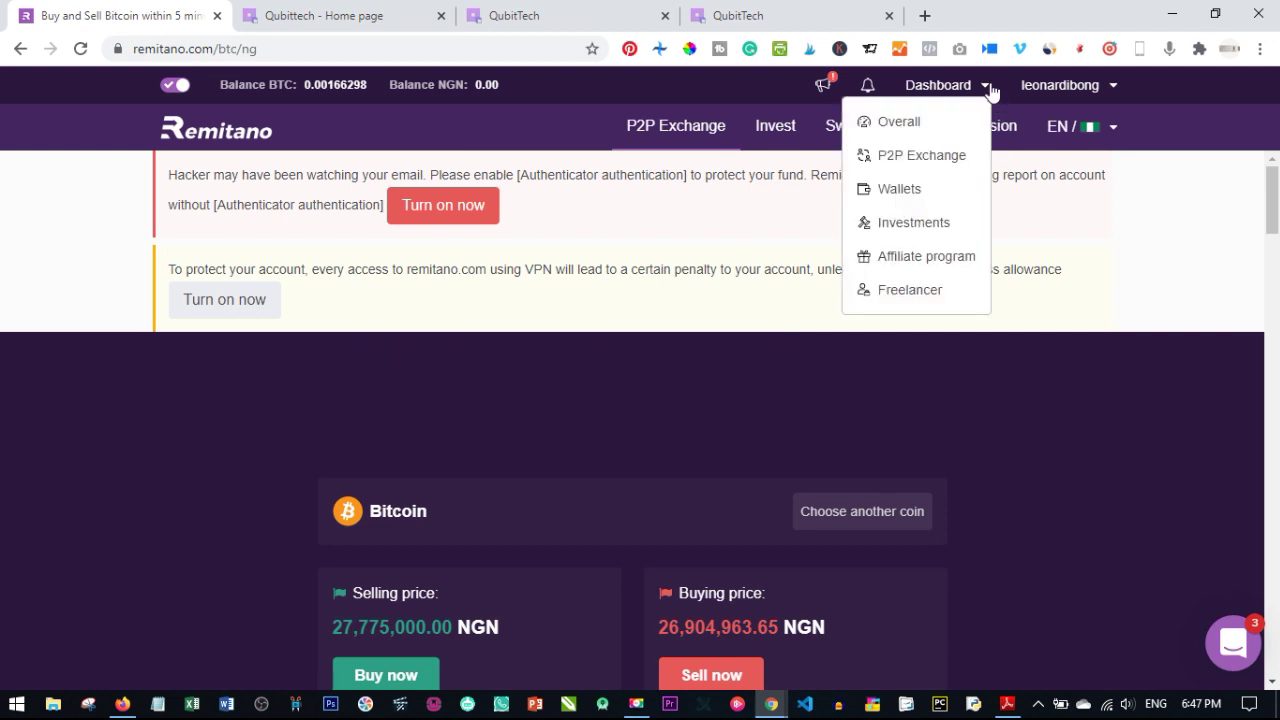
{"action": "left_click", "coordinate": [915, 190]}
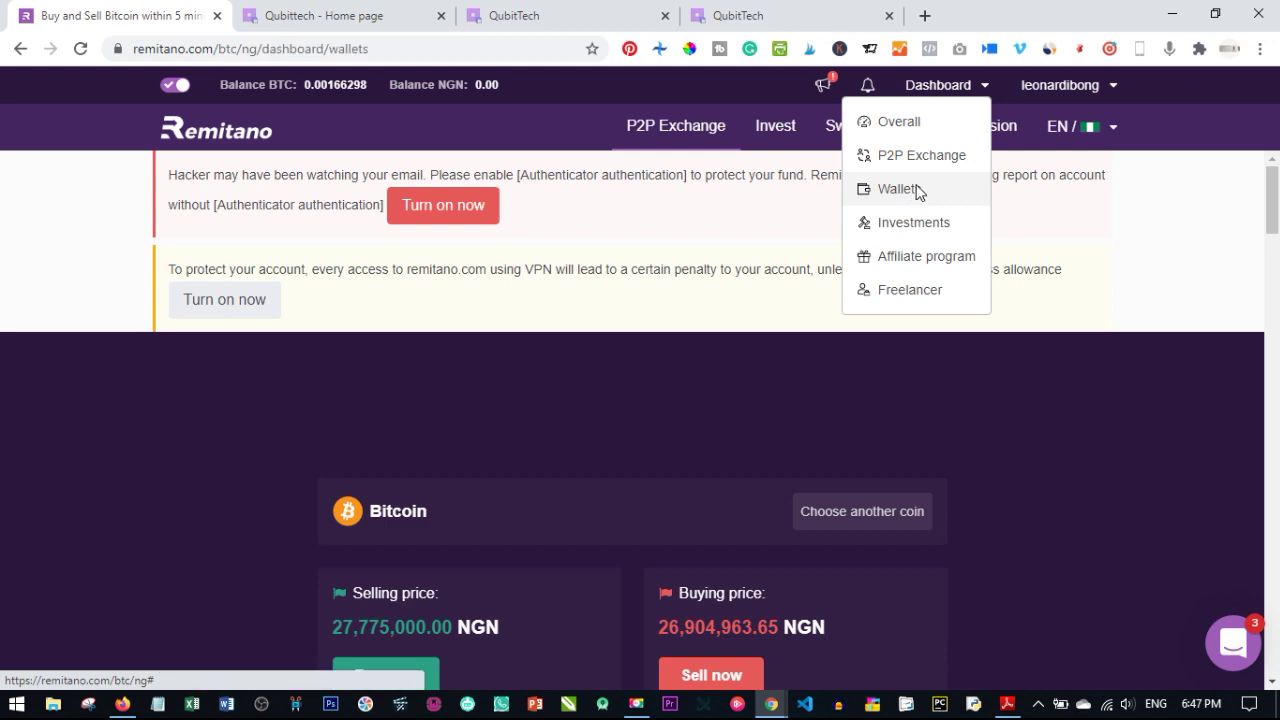
Step: Examine the wallet list, especially the Nigerian Naira and Bitcoin wallets and their balances
{"action": "scroll", "coordinate": [563, 421], "scroll_direction": "down", "scroll_amount": 2}
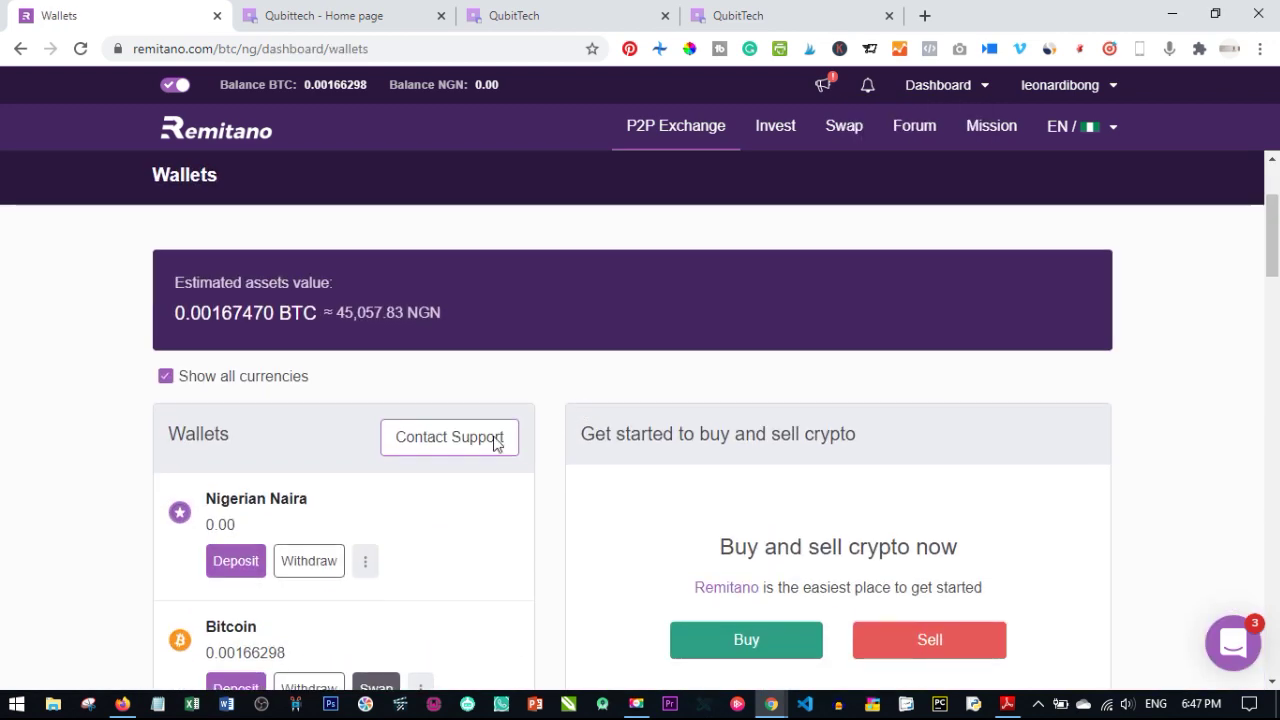
{"action": "scroll", "coordinate": [165, 445], "scroll_direction": "down", "scroll_amount": 3}
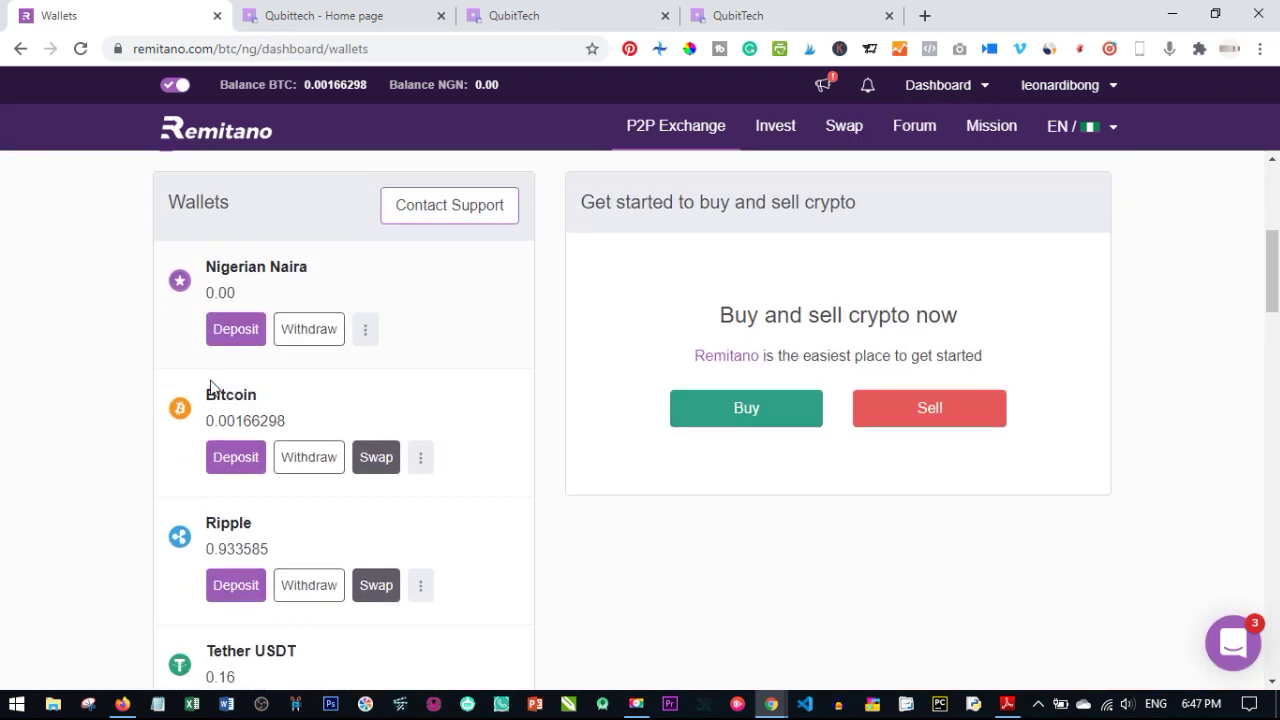
{"action": "left_click_drag", "start_coordinate": [357, 222], "coordinate": [180, 205]}
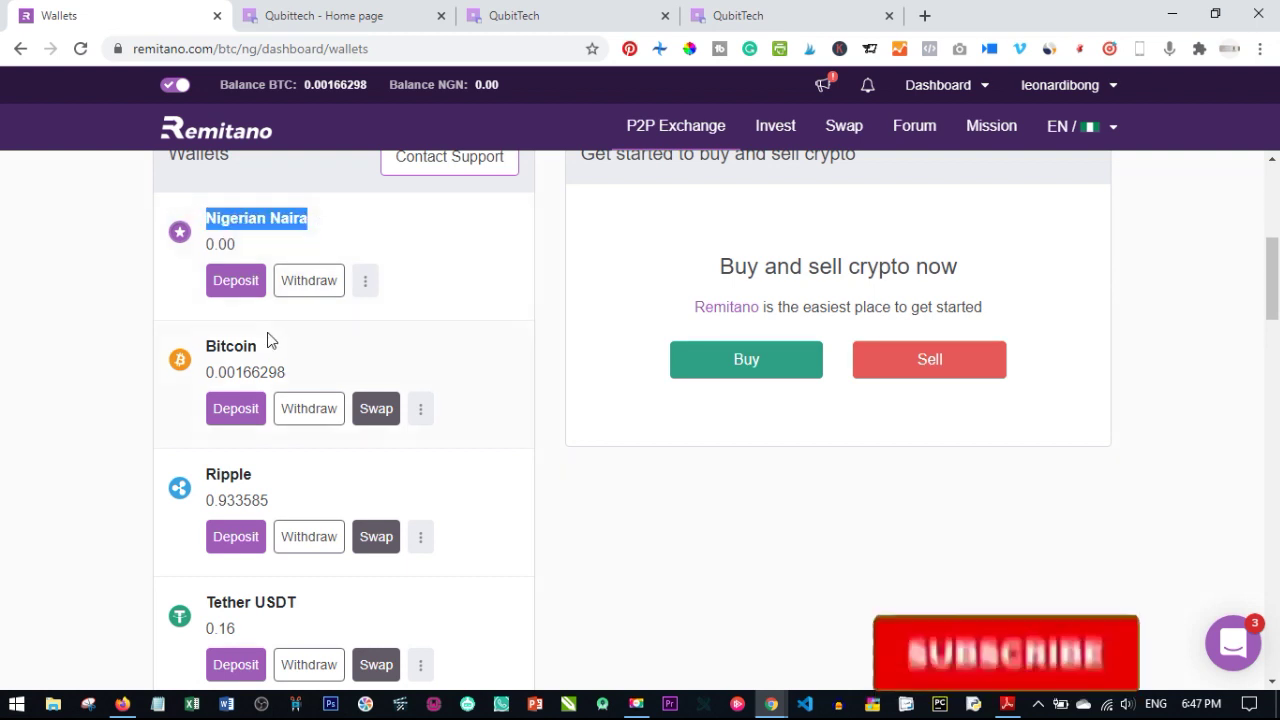
{"action": "left_click", "coordinate": [219, 220]}
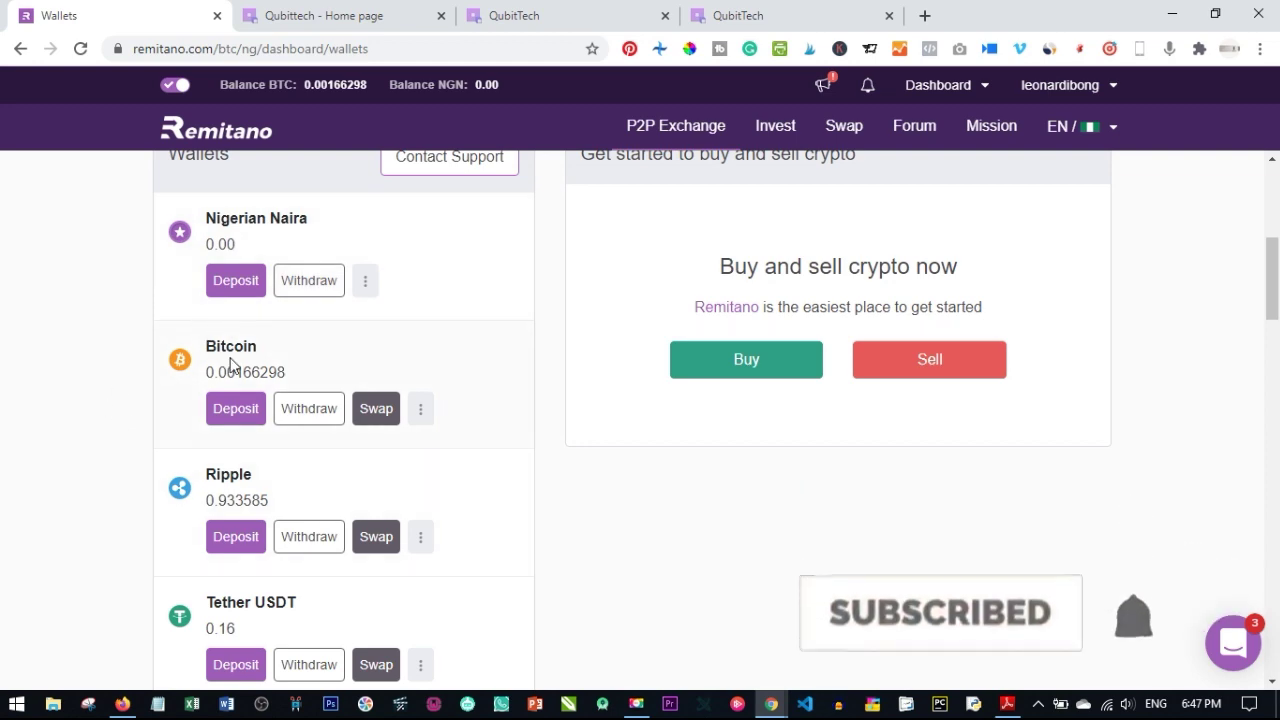
{"action": "scroll", "coordinate": [229, 491], "scroll_direction": "down", "scroll_amount": 4}
{"action": "scroll", "coordinate": [207, 585], "scroll_direction": "down", "scroll_amount": 3}
{"action": "scroll", "coordinate": [206, 617], "scroll_direction": "up", "scroll_amount": 10}
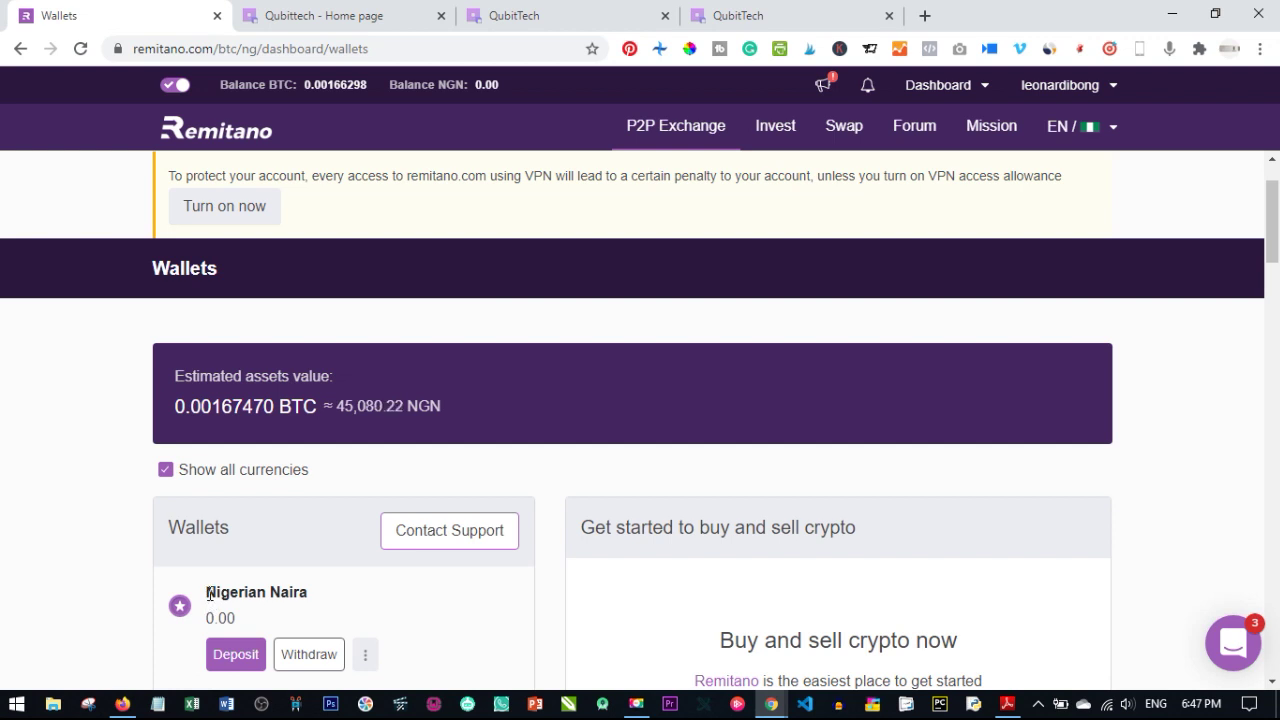
{"action": "scroll", "coordinate": [209, 592], "scroll_direction": "down", "scroll_amount": 3}
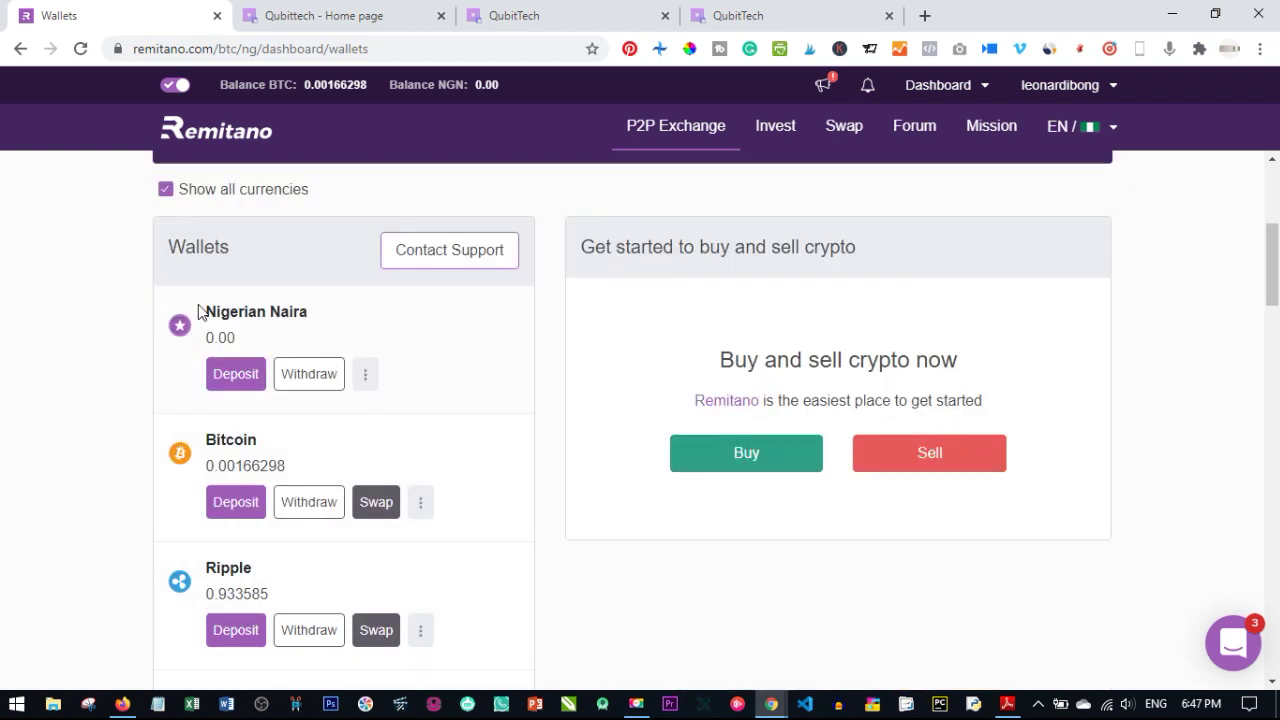
{"action": "left_click_drag", "start_coordinate": [205, 311], "coordinate": [327, 325]}
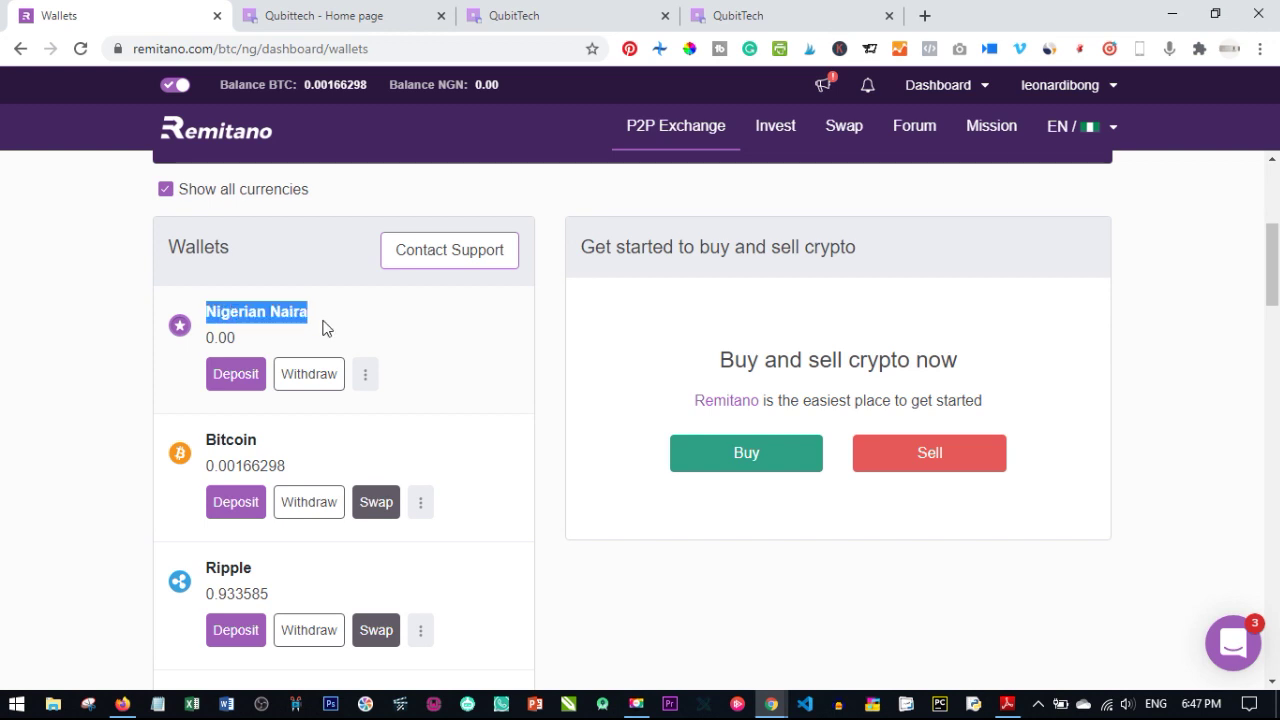
{"action": "left_click", "coordinate": [336, 320]}
{"action": "left_click_drag", "start_coordinate": [206, 310], "coordinate": [344, 318]}
{"action": "left_click", "coordinate": [344, 318]}
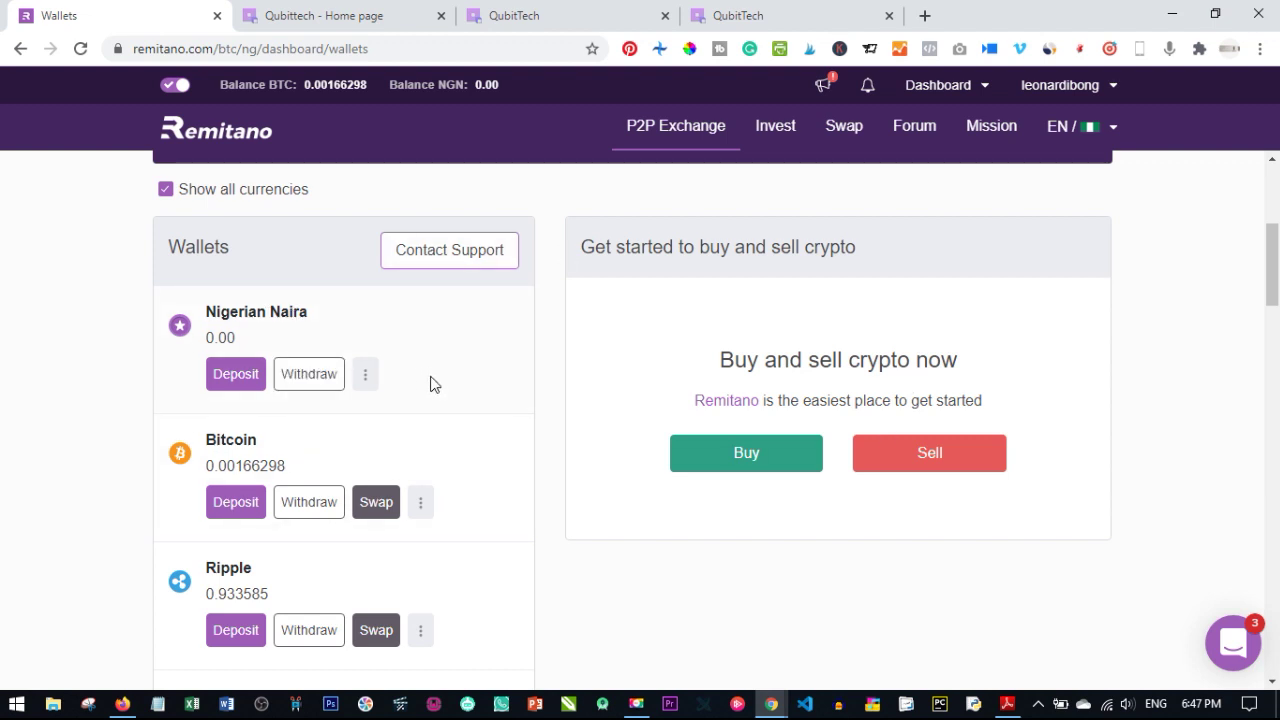
Step: Return to the Remitano home page and start a Bitcoin purchase
{"action": "scroll", "coordinate": [432, 385], "scroll_direction": "up", "scroll_amount": 4}
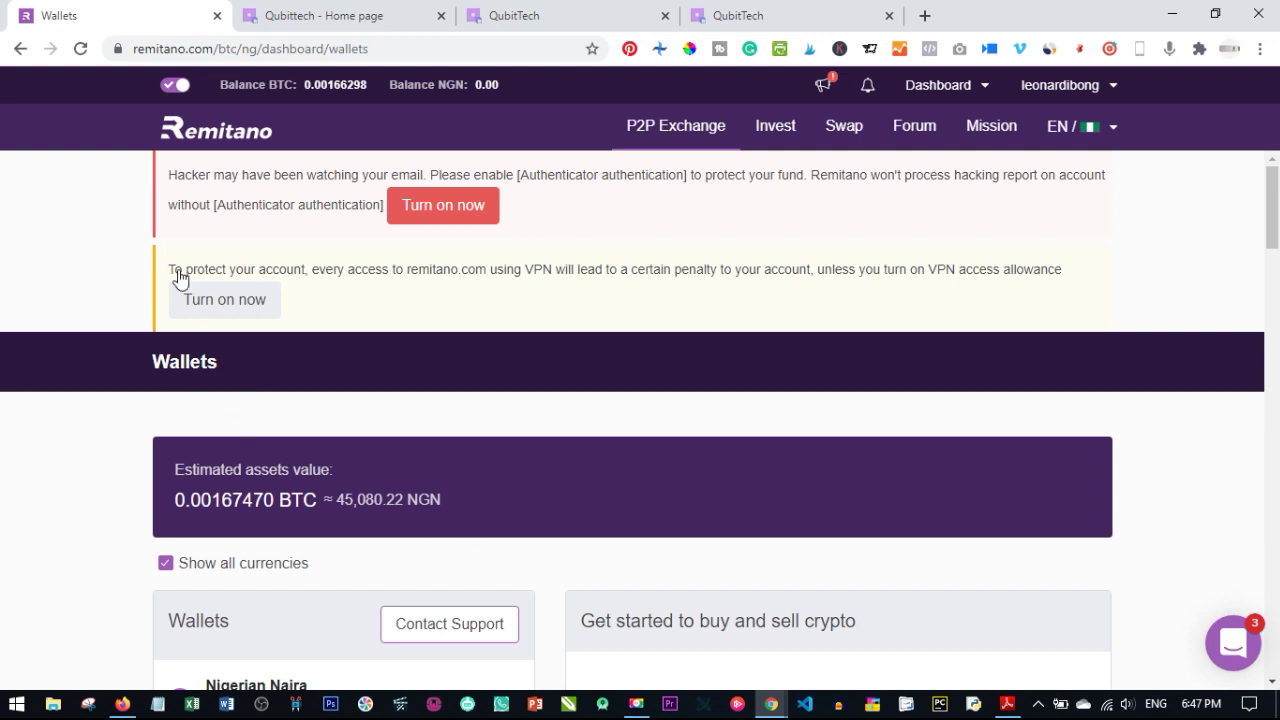
{"action": "left_click", "coordinate": [207, 133]}
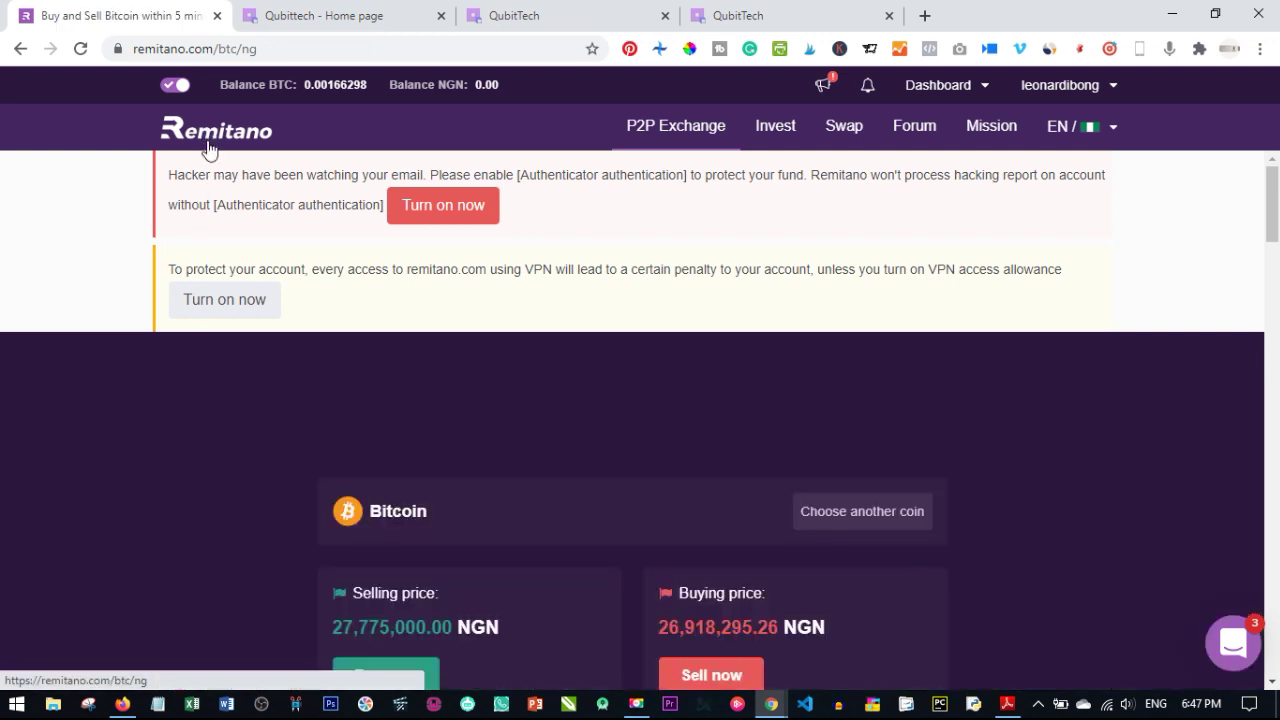
{"action": "scroll", "coordinate": [340, 490], "scroll_direction": "down", "scroll_amount": 3}
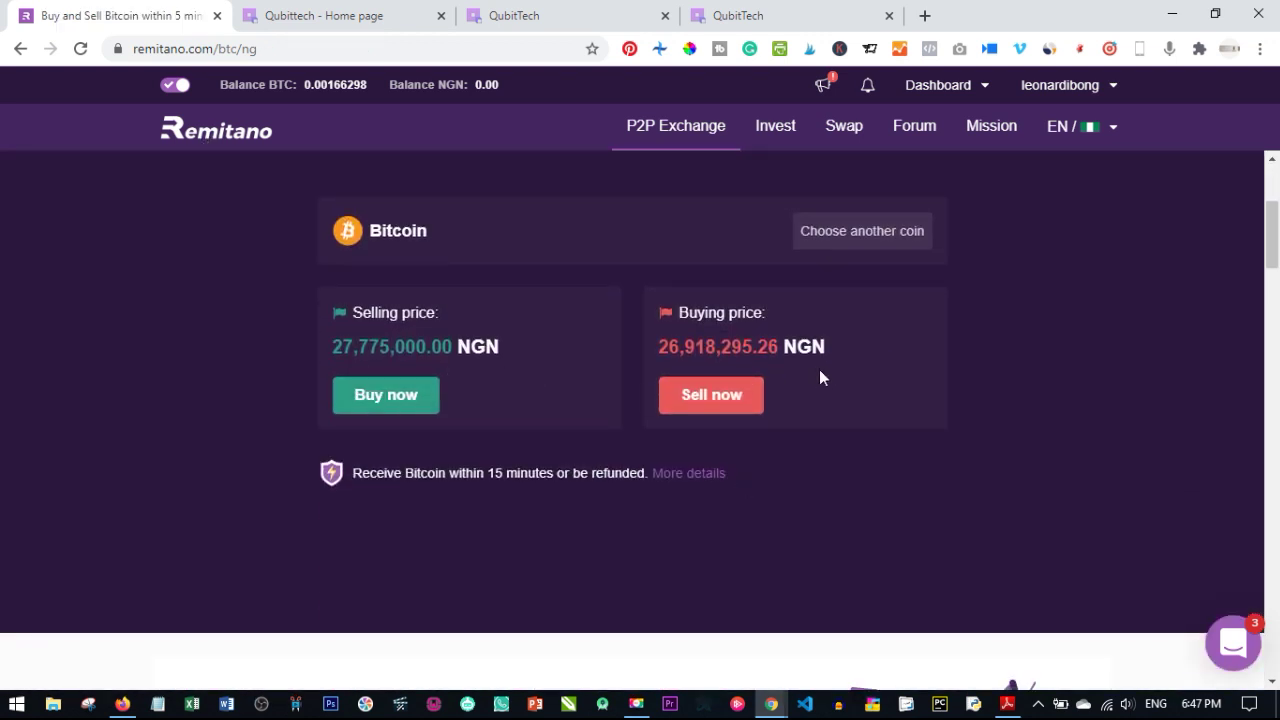
{"action": "left_click", "coordinate": [386, 398]}
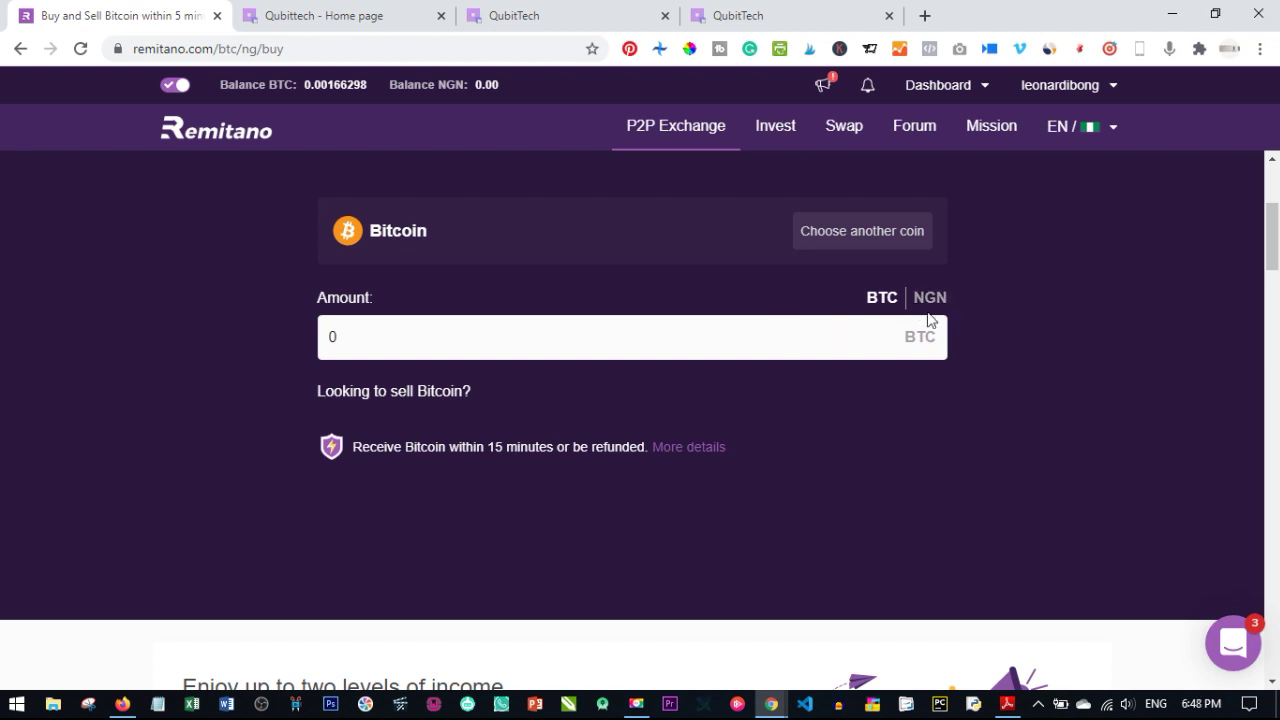
Step: Switch the purchase currency to NGN and set the amount to 40,000
{"action": "left_click", "coordinate": [935, 305]}
{"action": "left_click", "coordinate": [386, 340]}
{"action": "double_click", "coordinate": [386, 340]}
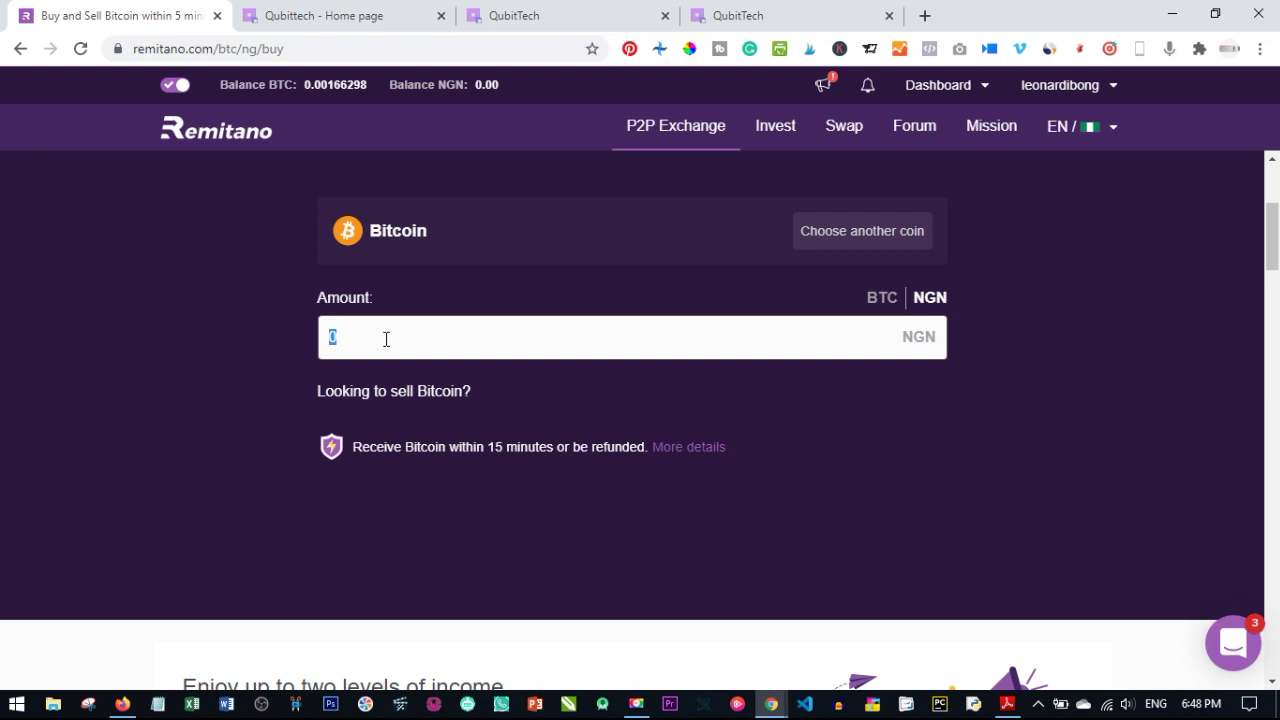
{"action": "type", "text": "40,000"}
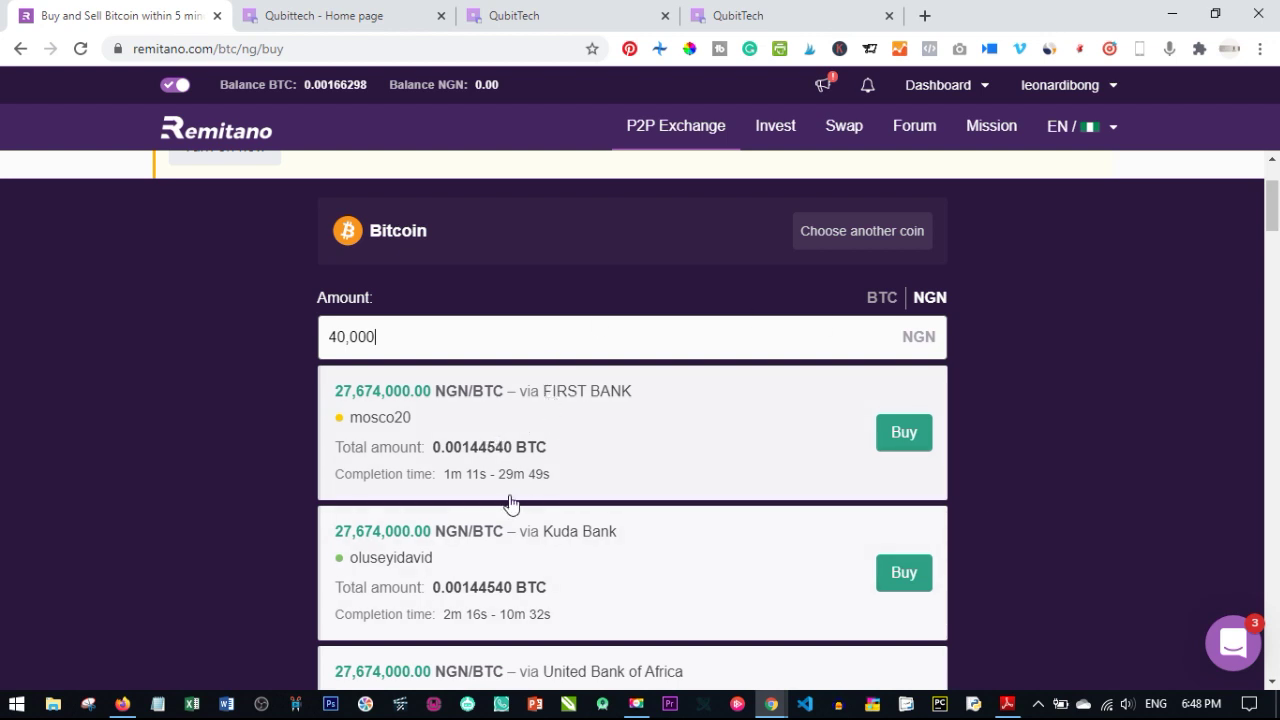
Step: Compare the Bitcoin sellers' offers by rate, payment bank, total BTC amount and completion time
{"action": "scroll", "coordinate": [510, 503], "scroll_direction": "down", "scroll_amount": 1}
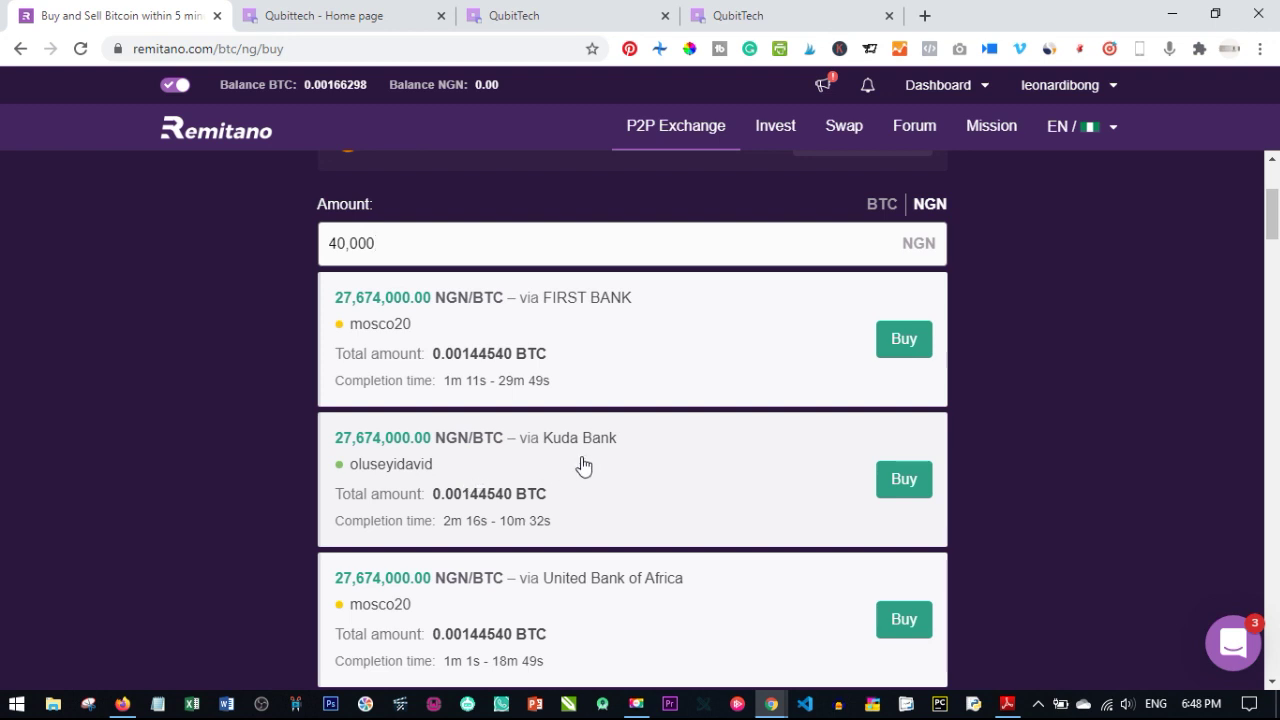
{"action": "scroll", "coordinate": [583, 465], "scroll_direction": "down", "scroll_amount": 2}
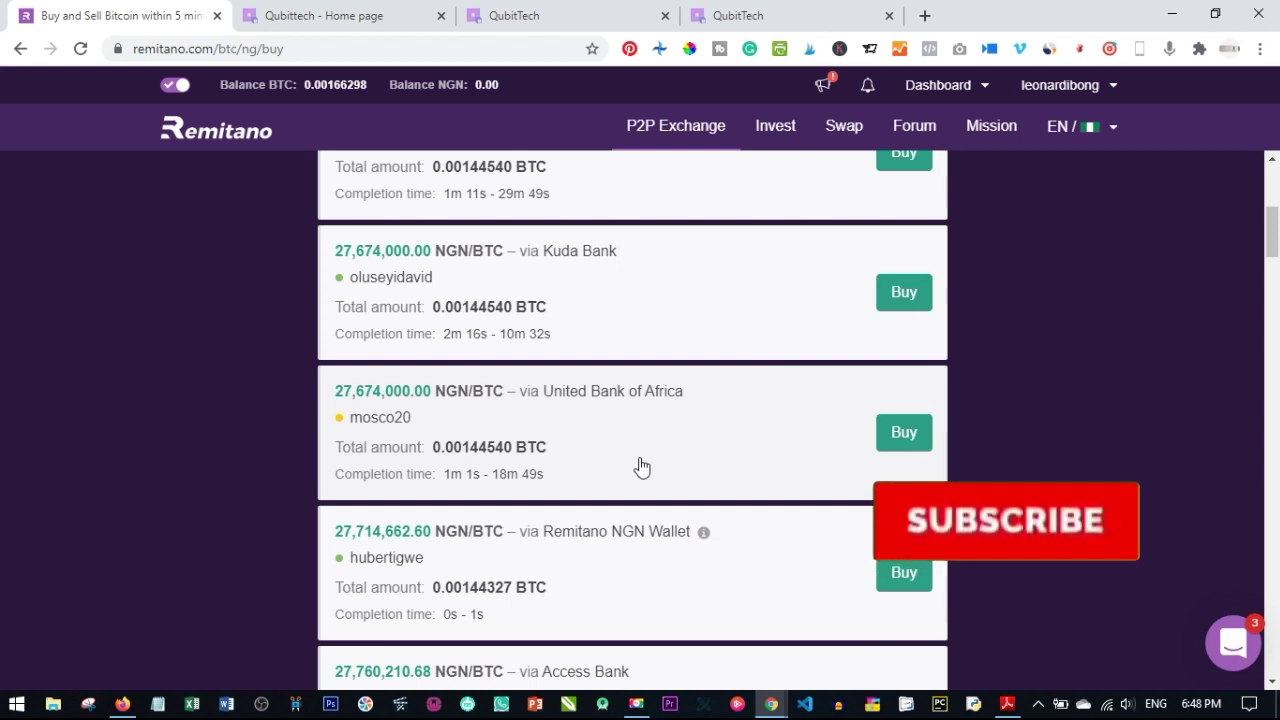
{"action": "scroll", "coordinate": [398, 512], "scroll_direction": "down", "scroll_amount": 1}
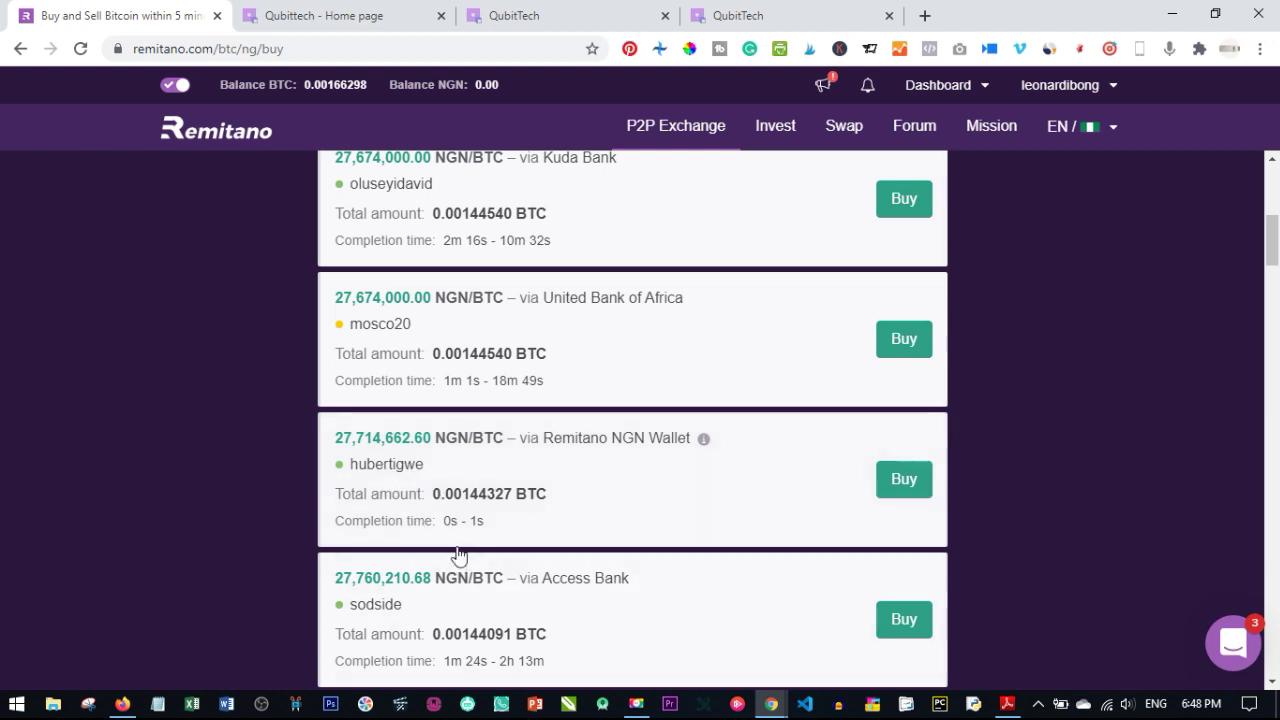
{"action": "scroll", "coordinate": [458, 555], "scroll_direction": "up", "scroll_amount": 3}
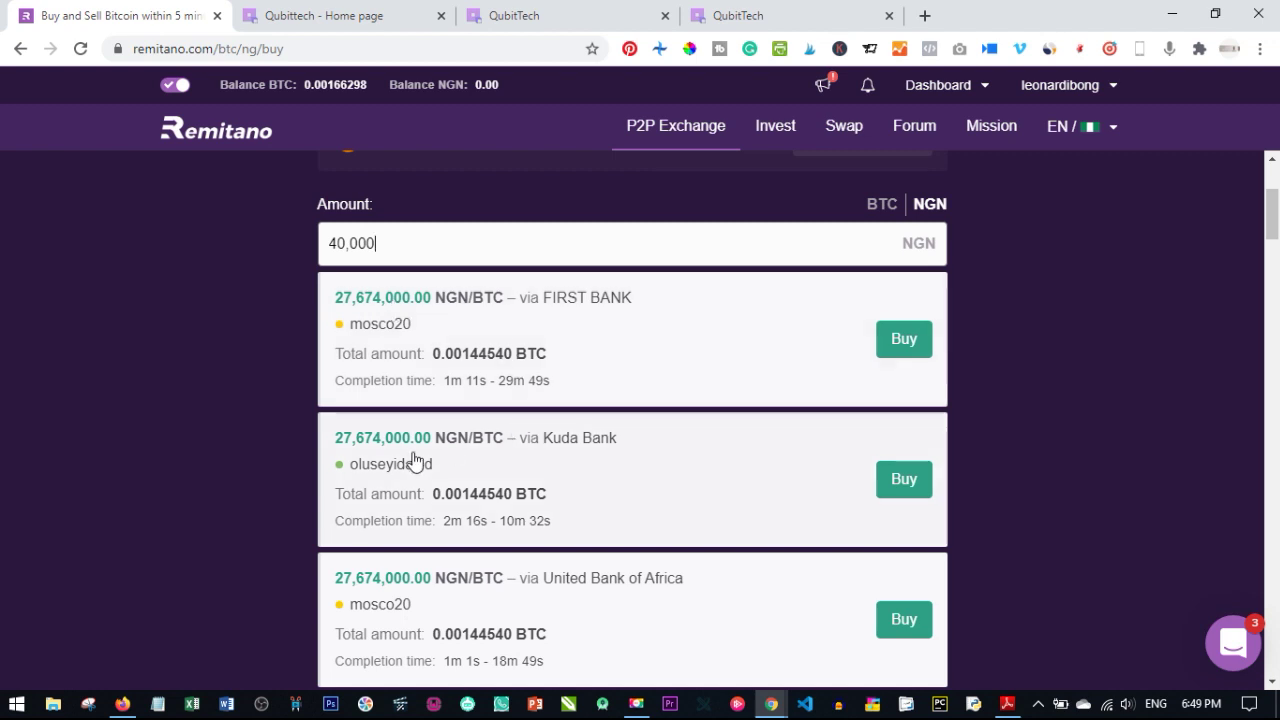
{"action": "scroll", "coordinate": [440, 490], "scroll_direction": "down", "scroll_amount": 1}
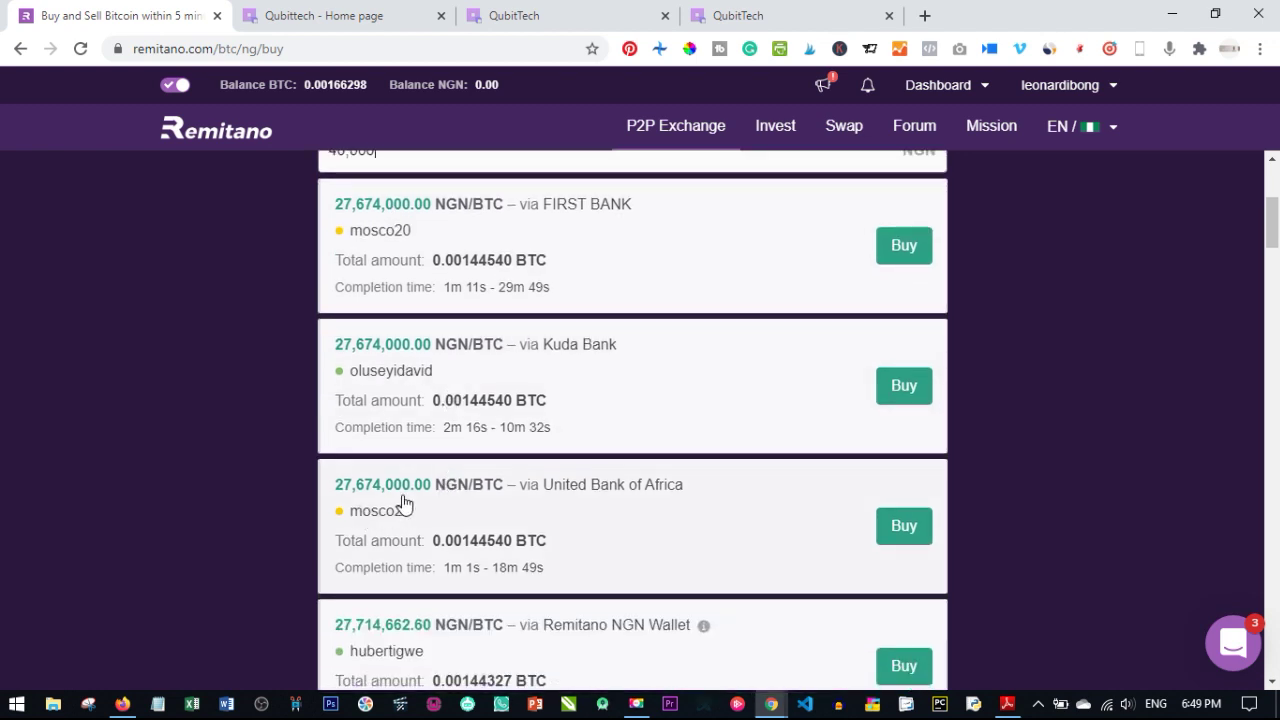
{"action": "scroll", "coordinate": [404, 508], "scroll_direction": "down", "scroll_amount": 2}
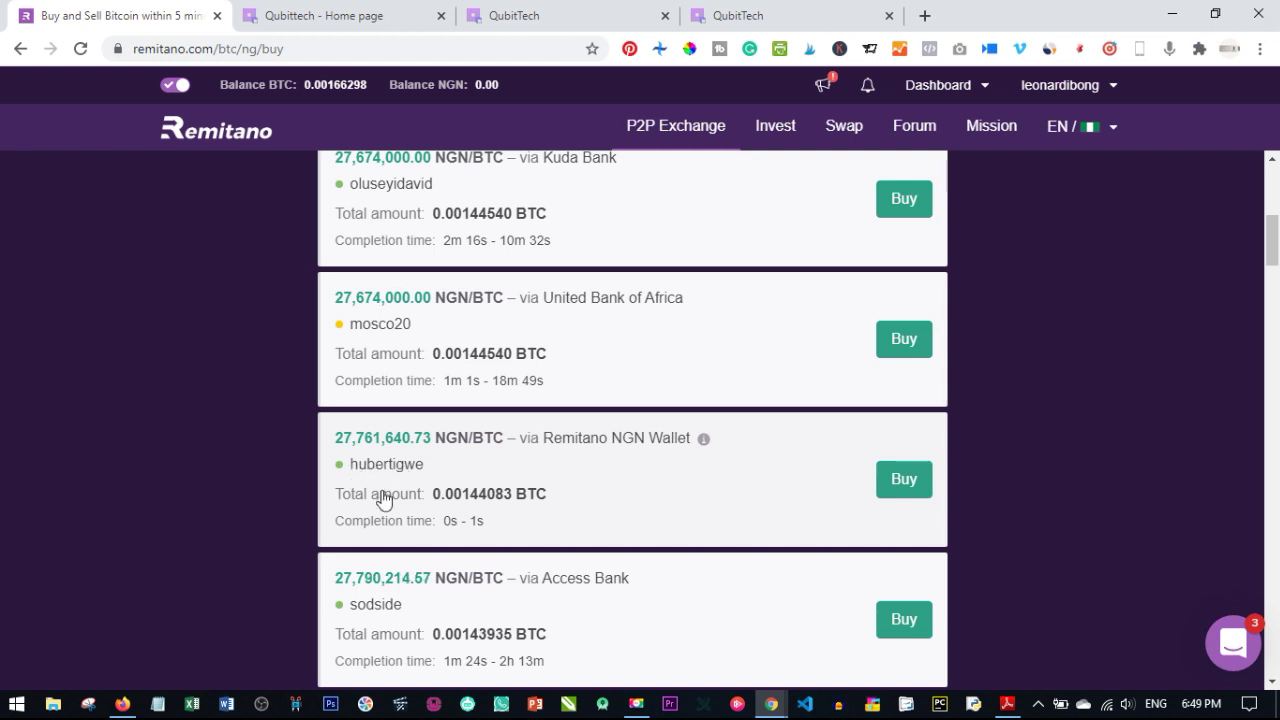
{"action": "scroll", "coordinate": [383, 500], "scroll_direction": "up", "scroll_amount": 1}
{"action": "scroll", "coordinate": [388, 498], "scroll_direction": "up", "scroll_amount": 2}
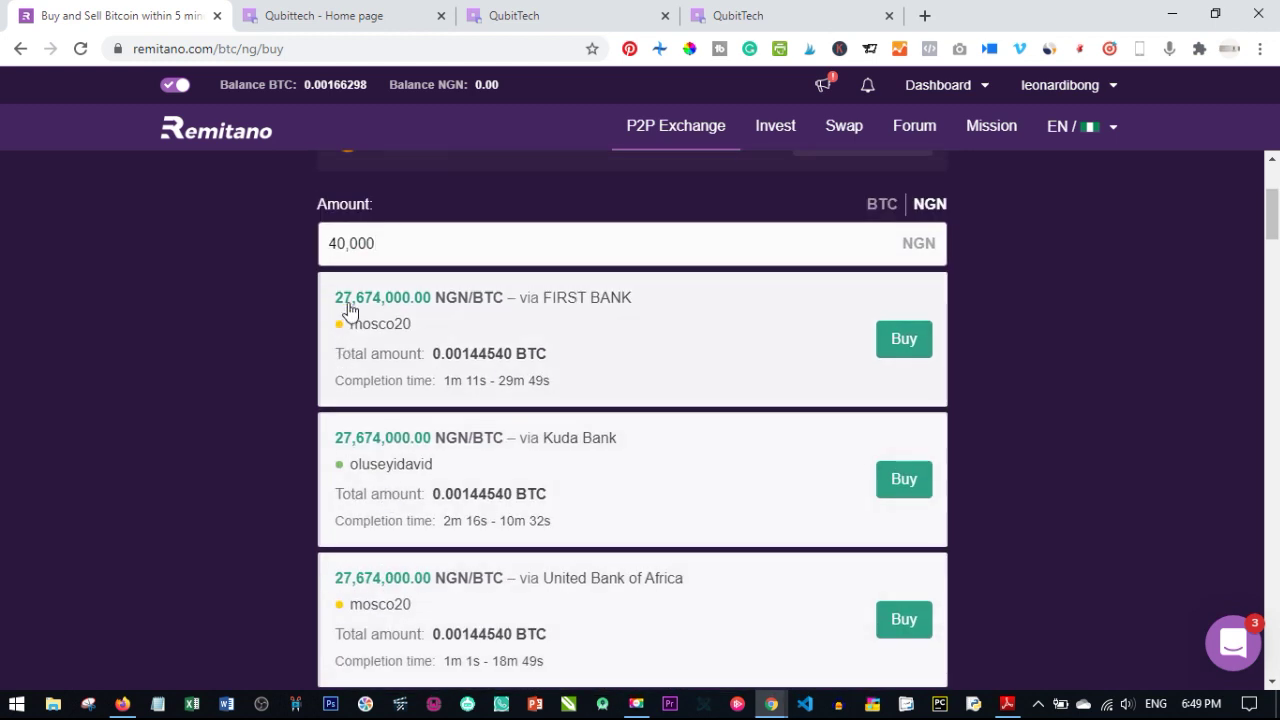
{"action": "scroll", "coordinate": [440, 389], "scroll_direction": "down", "scroll_amount": 3}
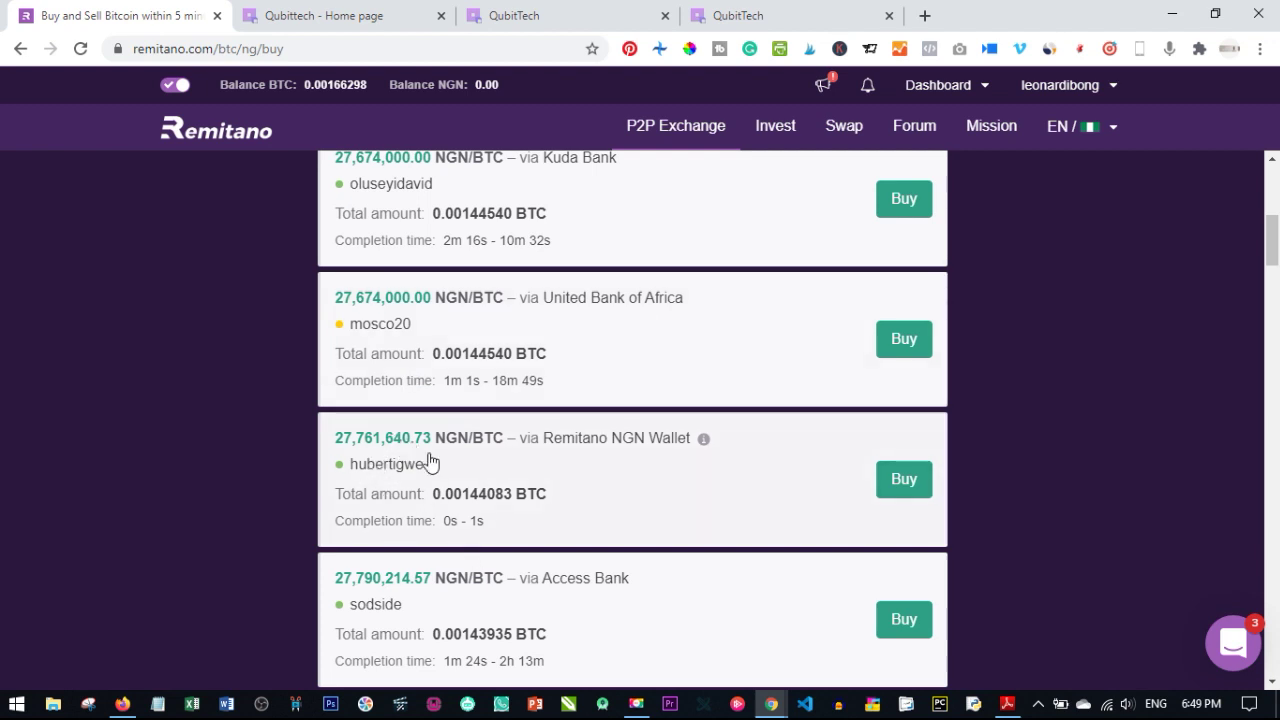
{"action": "scroll", "coordinate": [438, 388], "scroll_direction": "up", "scroll_amount": 3}
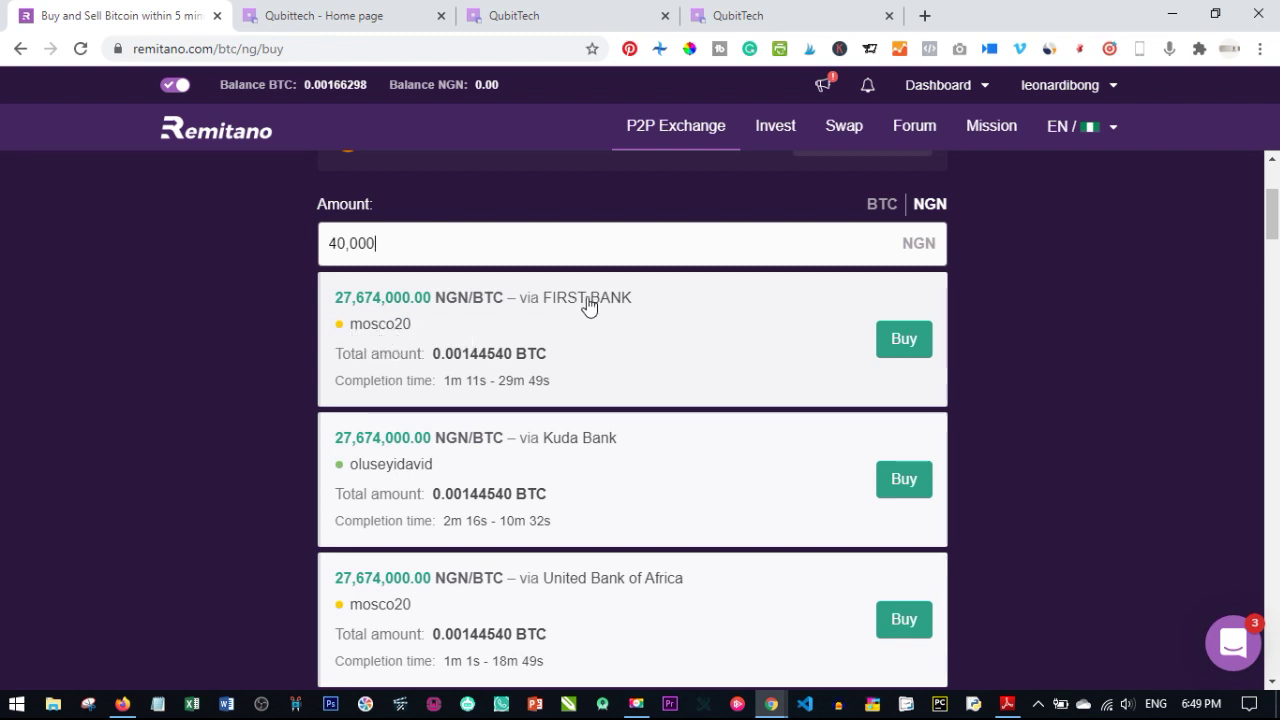
{"action": "scroll", "coordinate": [514, 423], "scroll_direction": "down", "scroll_amount": 4}
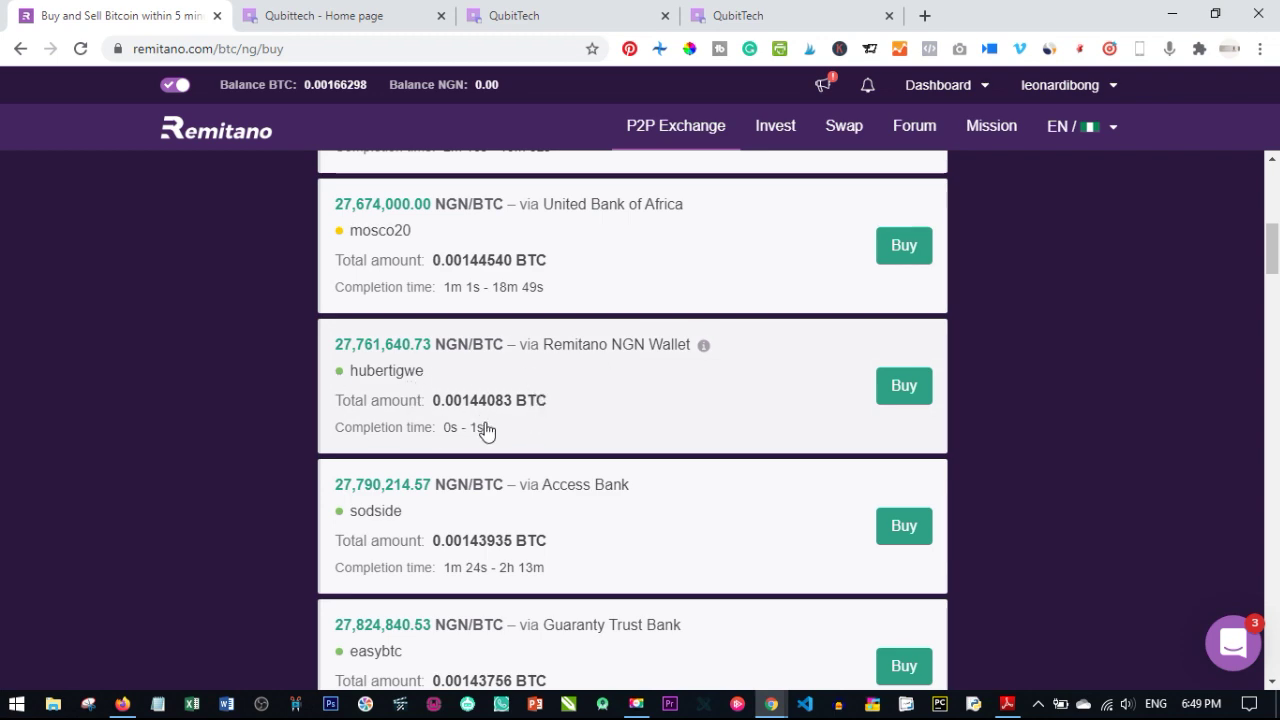
{"action": "scroll", "coordinate": [486, 430], "scroll_direction": "up", "scroll_amount": 9}
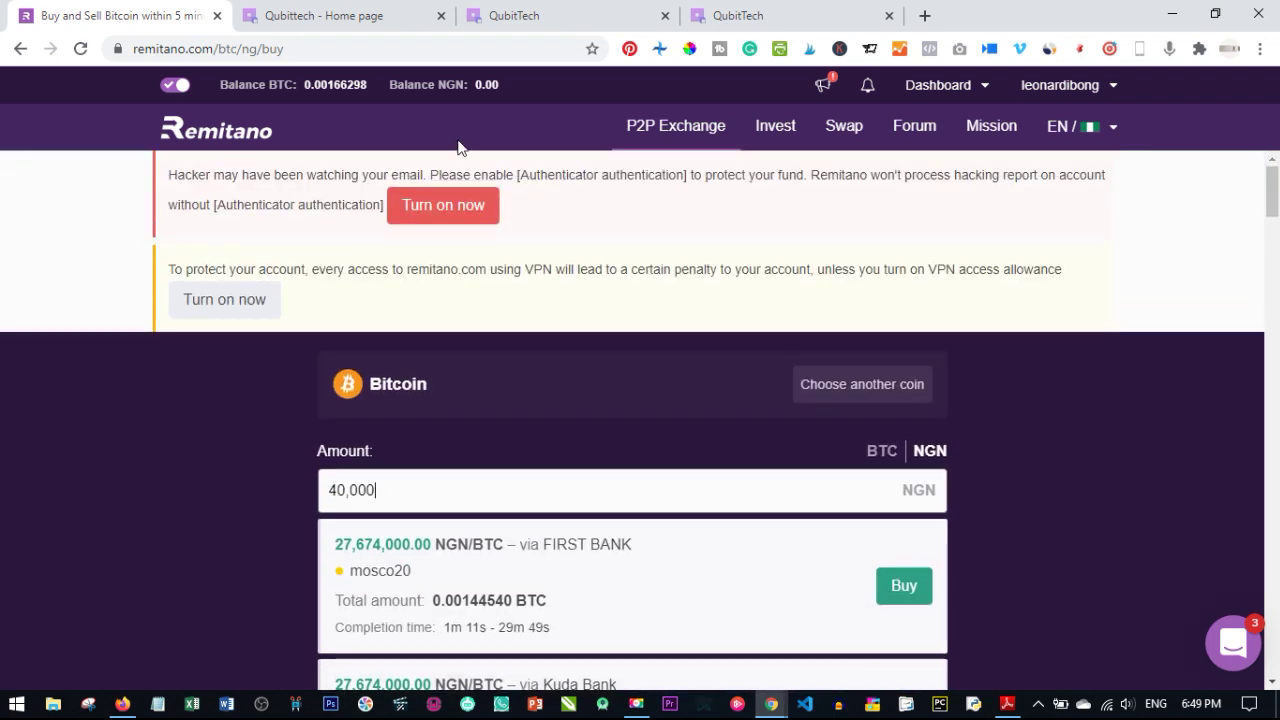
Step: Go back to the Wallets page and open the deposit form for the Nigerian Naira wallet
{"action": "left_click", "coordinate": [955, 88]}
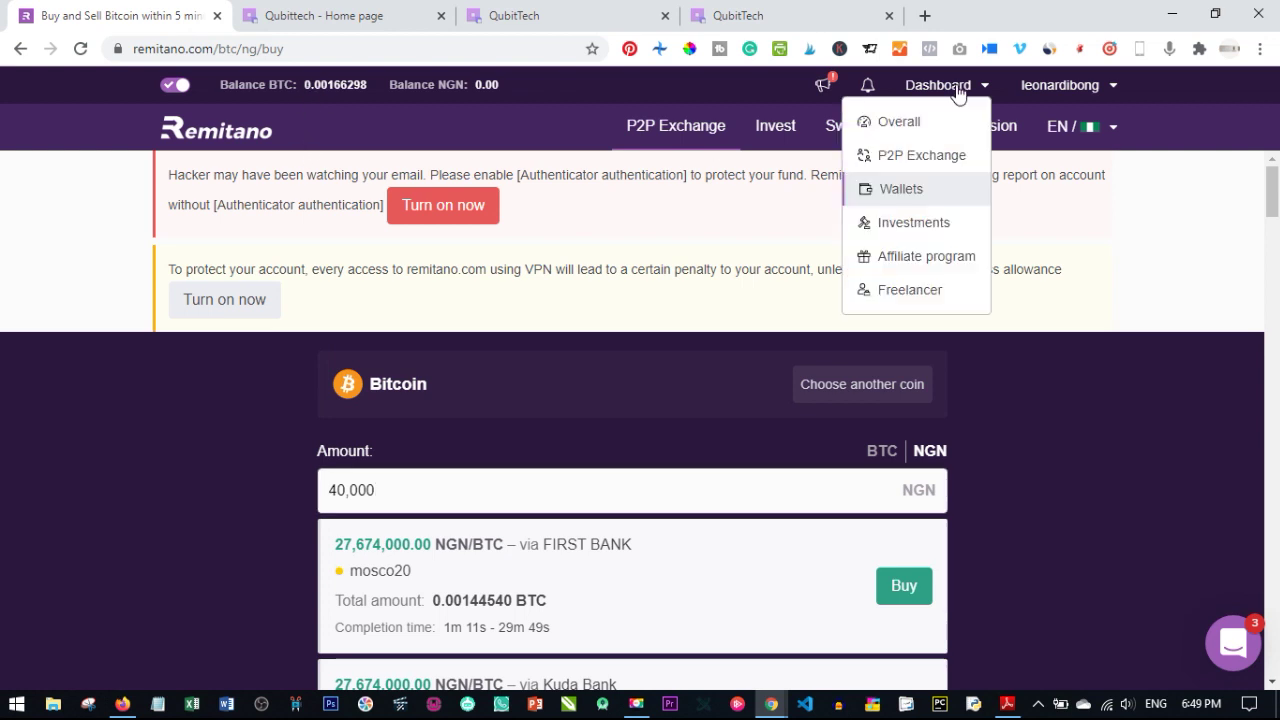
{"action": "left_click", "coordinate": [906, 186]}
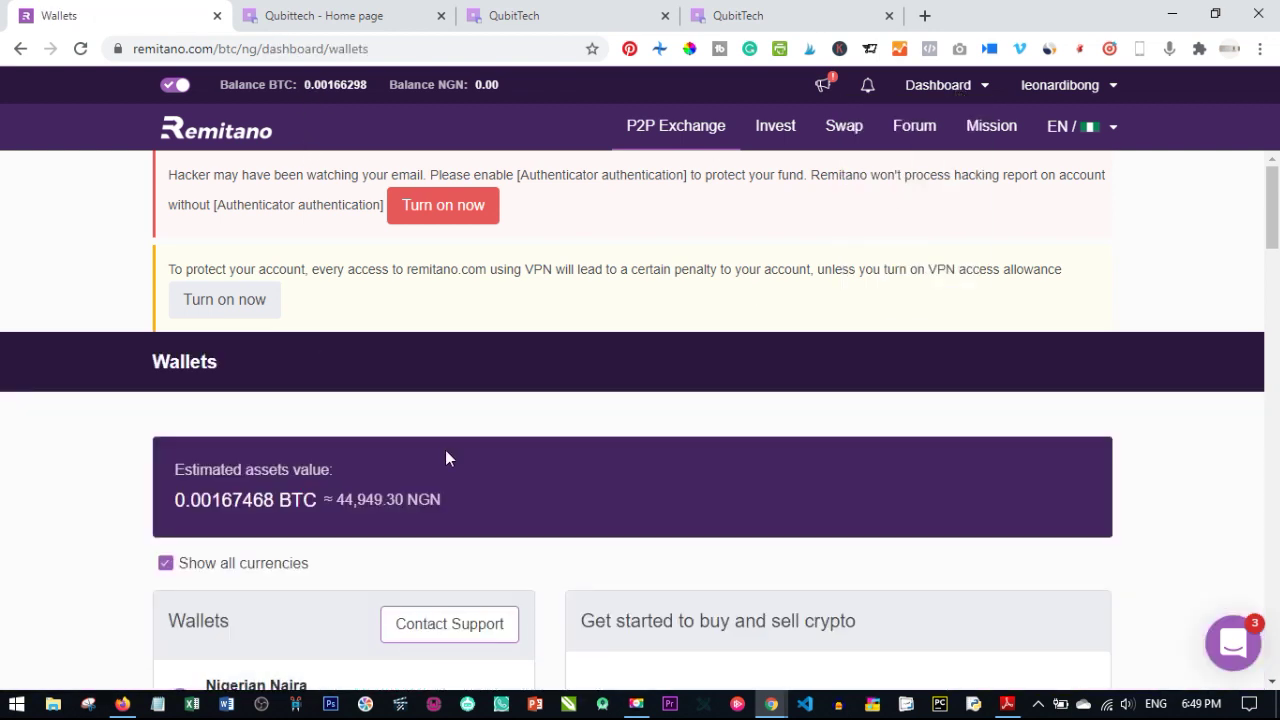
{"action": "scroll", "coordinate": [446, 458], "scroll_direction": "down", "scroll_amount": 3}
{"action": "scroll", "coordinate": [242, 426], "scroll_direction": "down", "scroll_amount": 1}
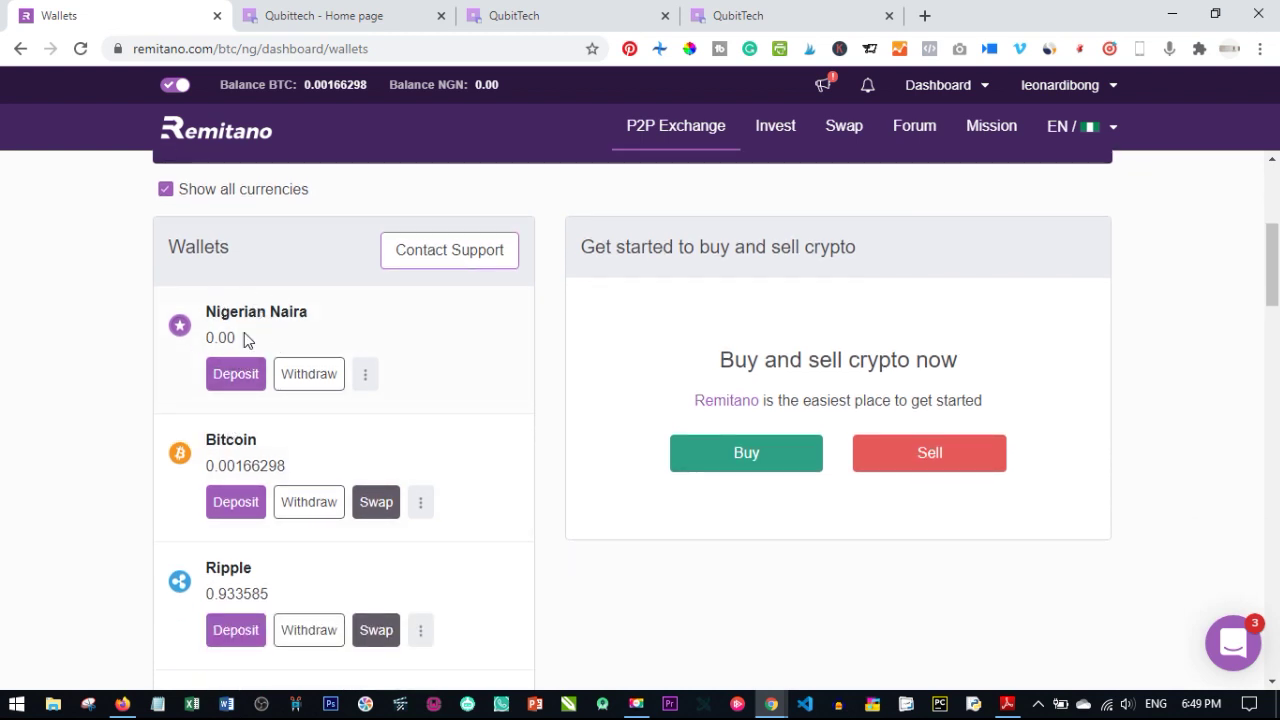
{"action": "left_click", "coordinate": [231, 374]}
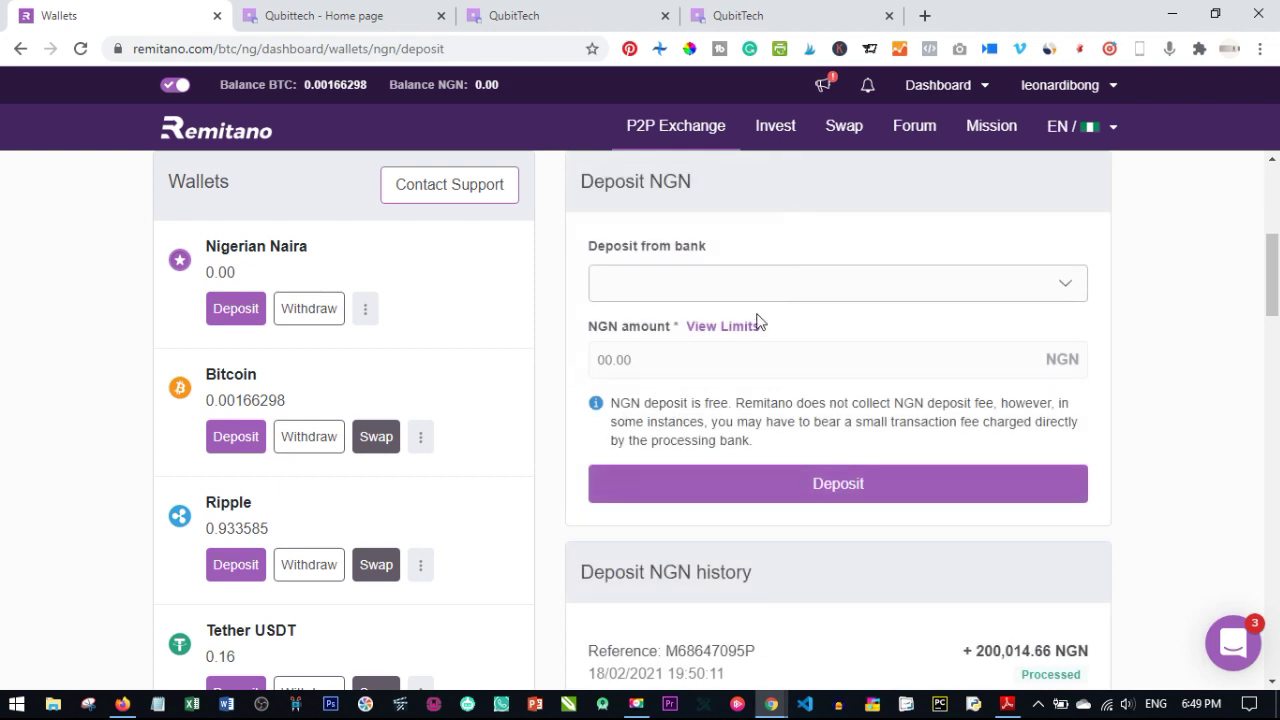
Step: Choose United Bank of Africa as the source bank, set the deposit amount to 40000 NGN and submit the deposit
{"action": "left_click", "coordinate": [877, 278]}
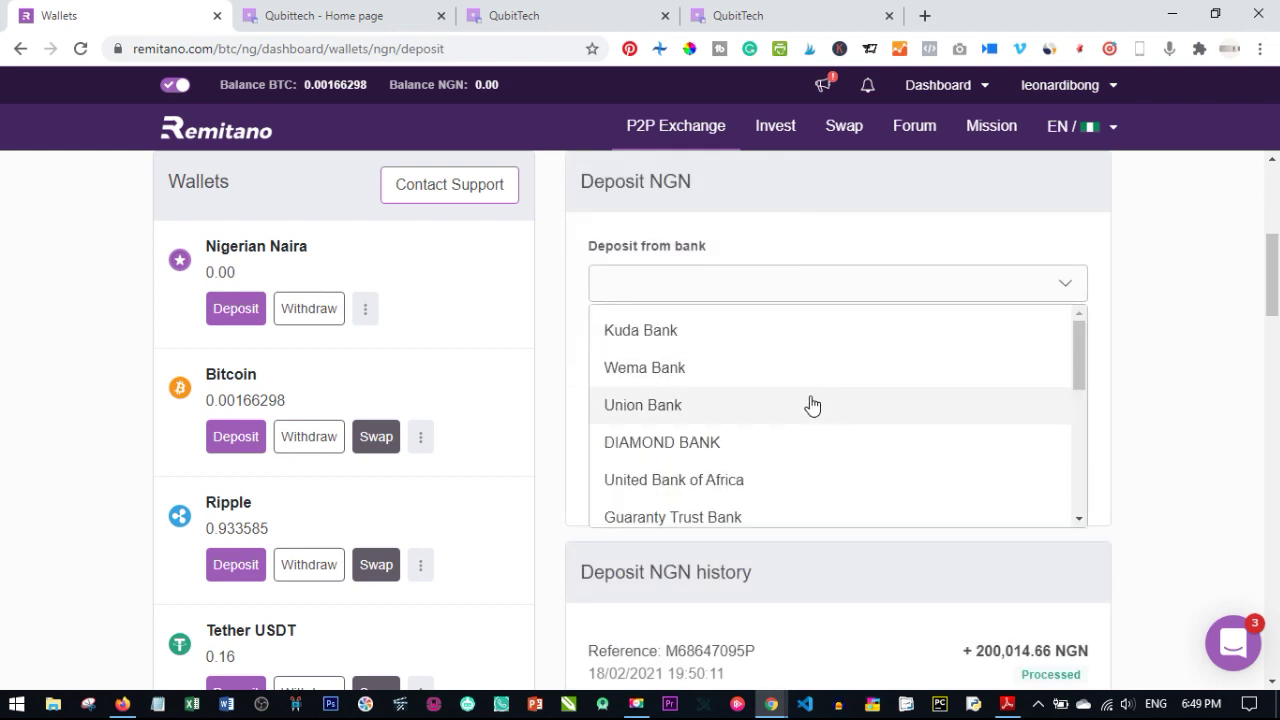
{"action": "left_click", "coordinate": [754, 480]}
{"action": "left_click", "coordinate": [749, 371]}
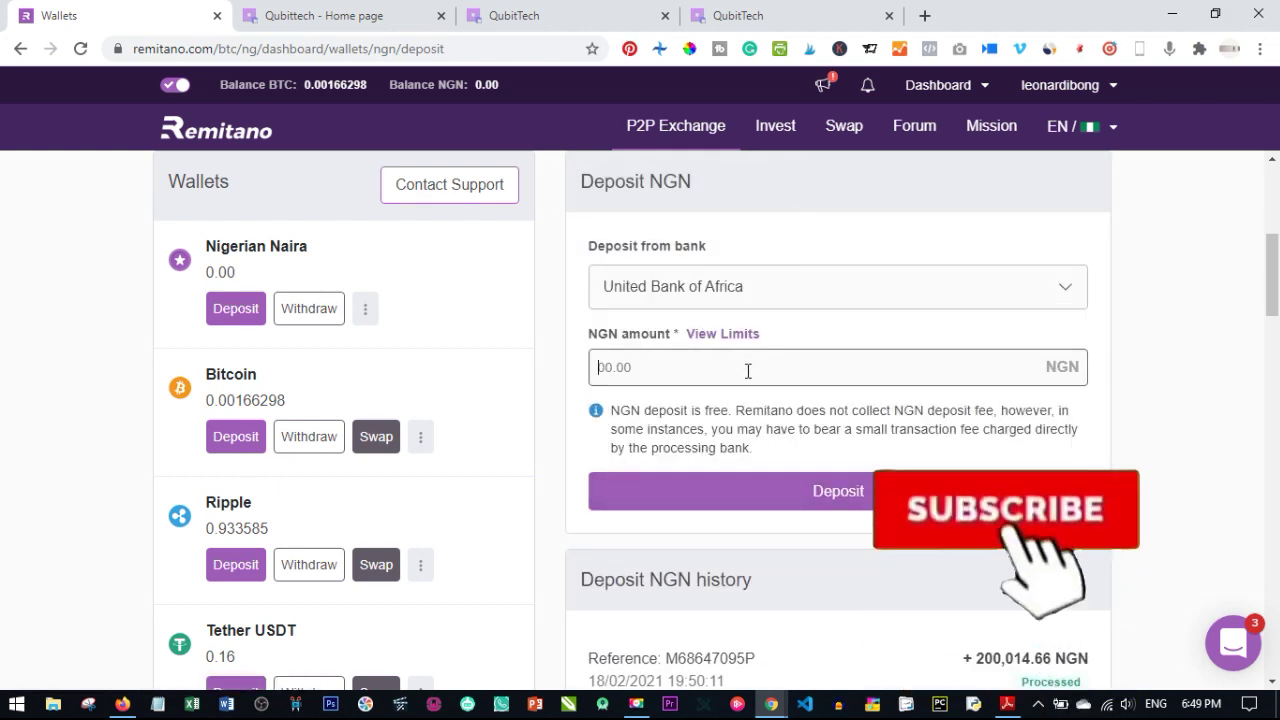
{"action": "type", "text": "40,"}
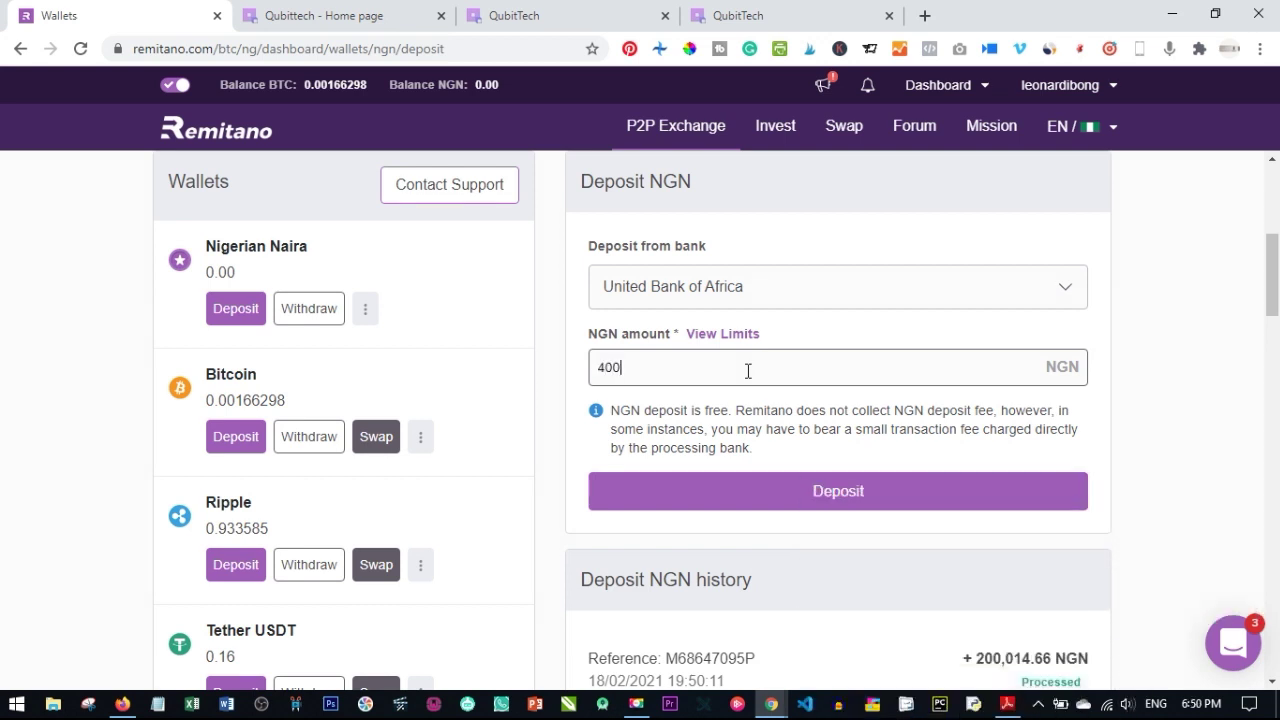
{"action": "type", "text": "000"}
{"action": "scroll", "coordinate": [692, 551], "scroll_direction": "down", "scroll_amount": 2}
{"action": "left_click", "coordinate": [825, 302]}
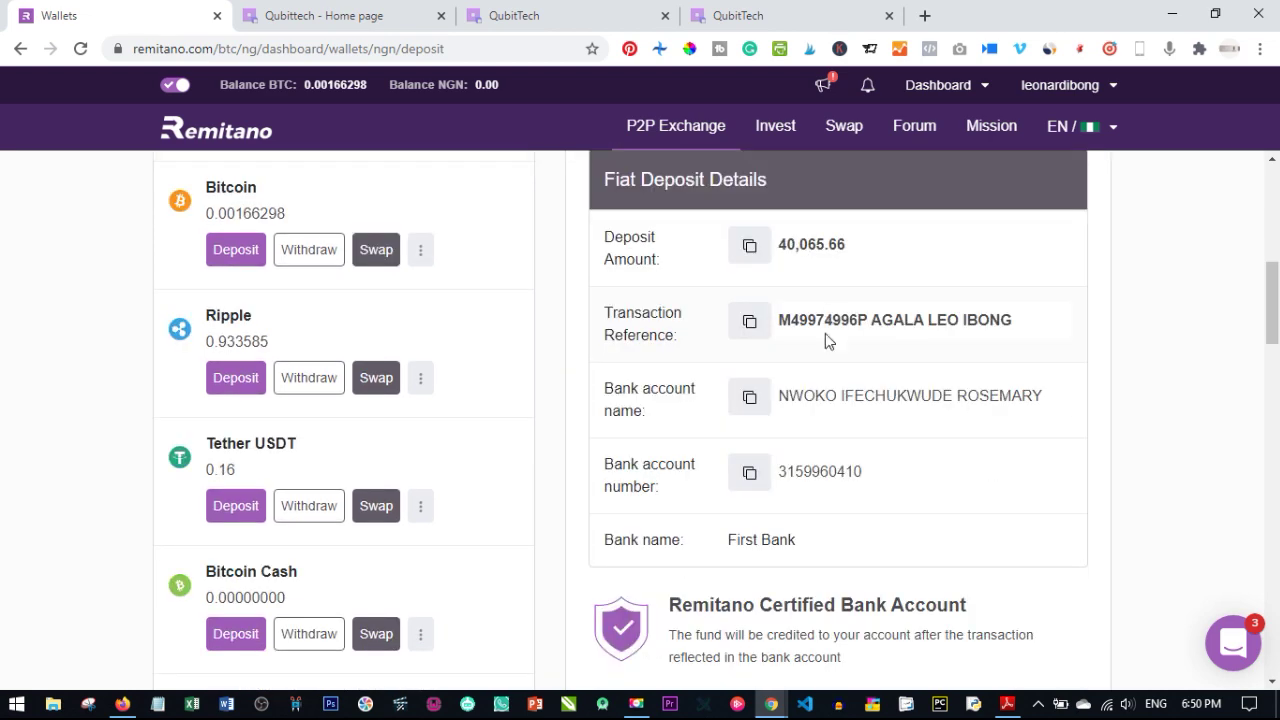
Step: Copy the deposit amount, bank account name and account number from the Fiat Deposit Details, and highlight the bank name
{"action": "scroll", "coordinate": [826, 340], "scroll_direction": "up", "scroll_amount": 1}
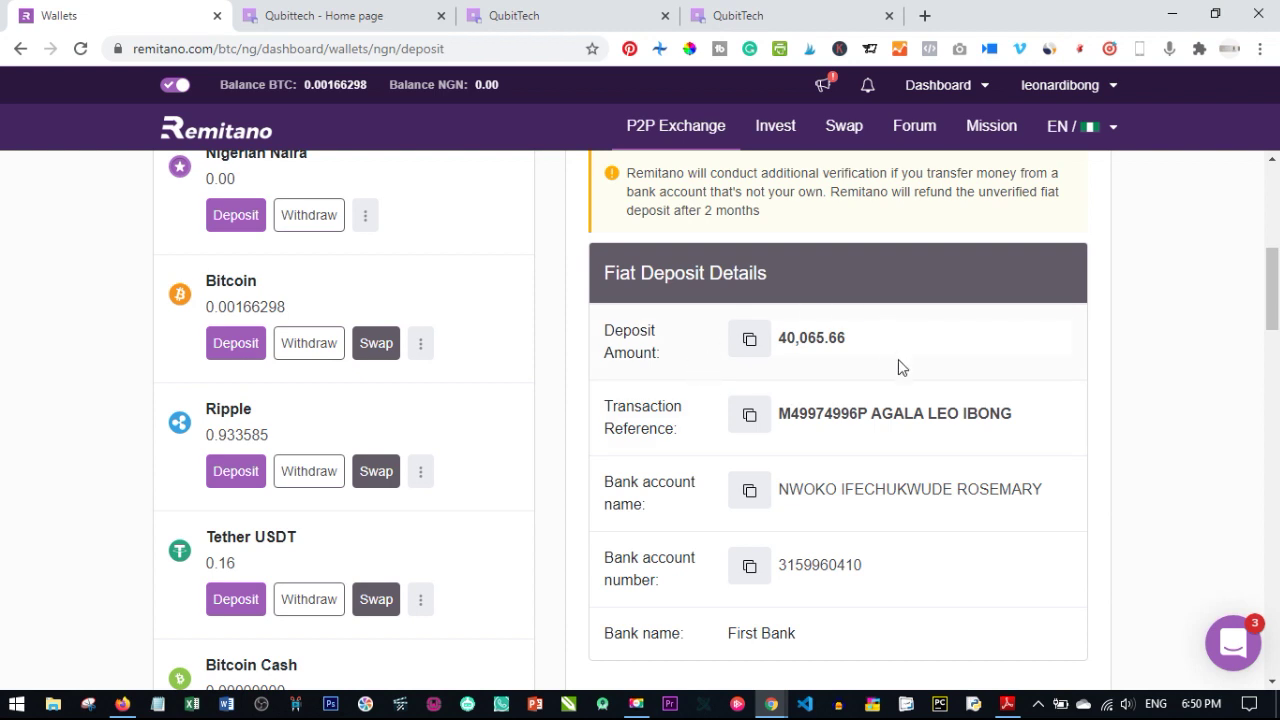
{"action": "left_click_drag", "start_coordinate": [846, 338], "coordinate": [779, 338]}
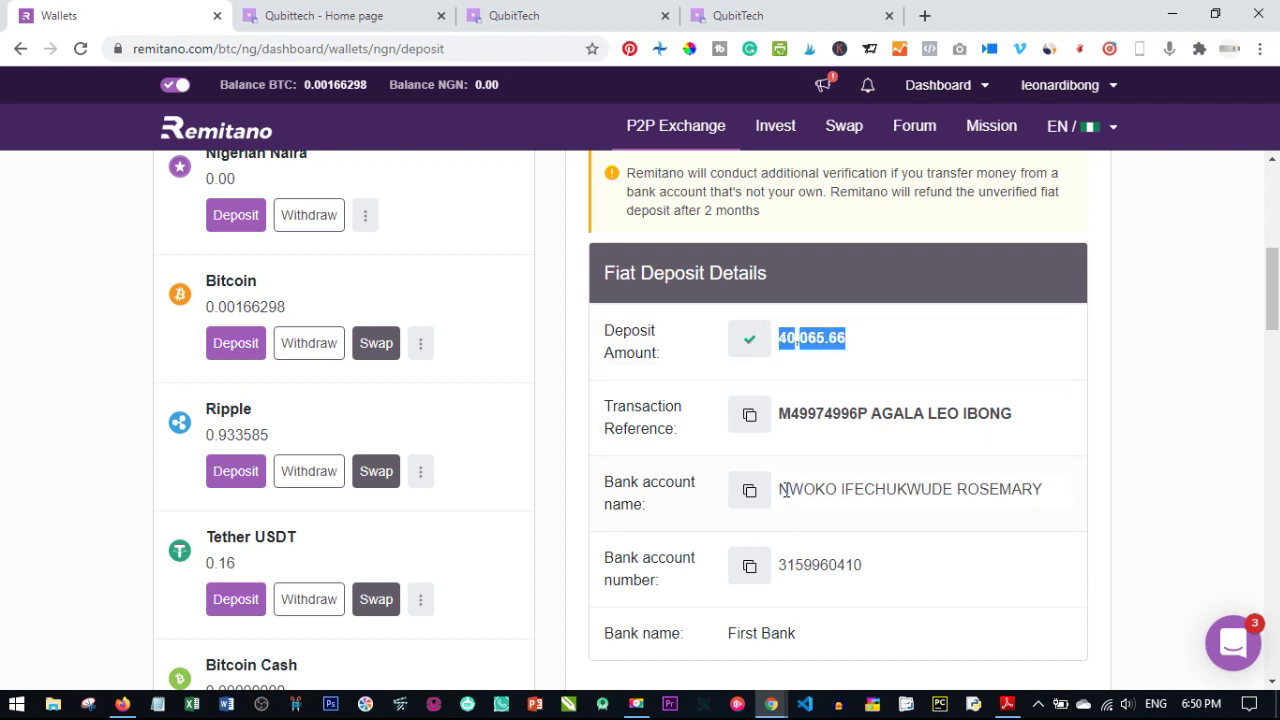
{"action": "left_click_drag", "start_coordinate": [785, 489], "coordinate": [1035, 489]}
{"action": "key", "text": "ctrl+c"}
{"action": "left_click_drag", "start_coordinate": [898, 574], "coordinate": [782, 571]}
{"action": "left_click", "coordinate": [836, 636]}
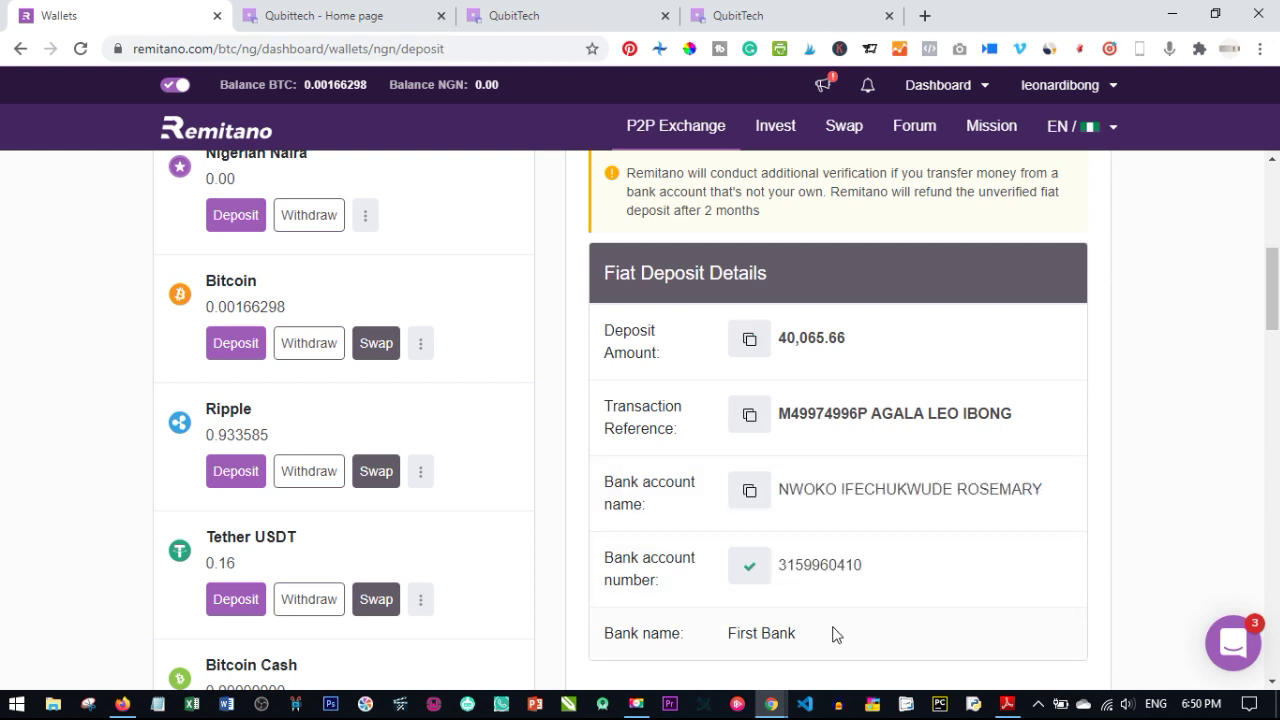
{"action": "left_click_drag", "start_coordinate": [740, 628], "coordinate": [729, 632]}
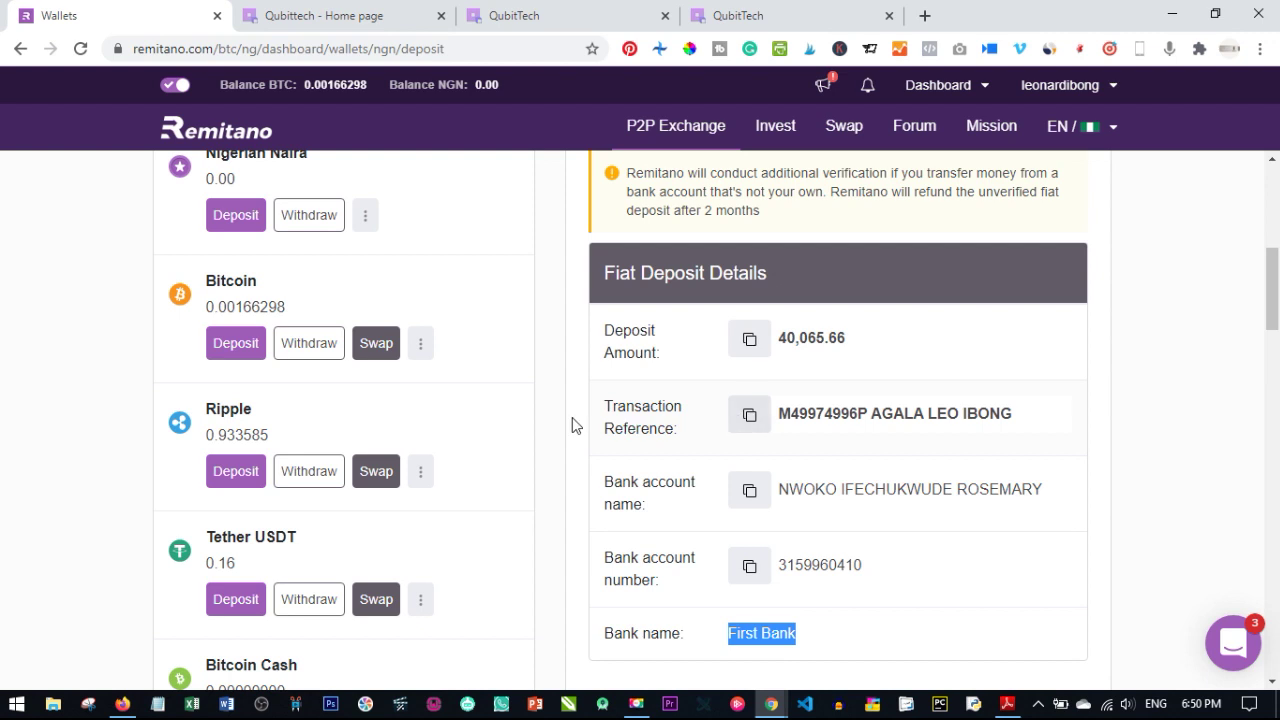
Step: Copy the transaction reference along with the deposit amount, account name and account number needed for the bank transfer
{"action": "left_click_drag", "start_coordinate": [1030, 421], "coordinate": [794, 434]}
{"action": "left_click_drag", "start_coordinate": [869, 343], "coordinate": [775, 345]}
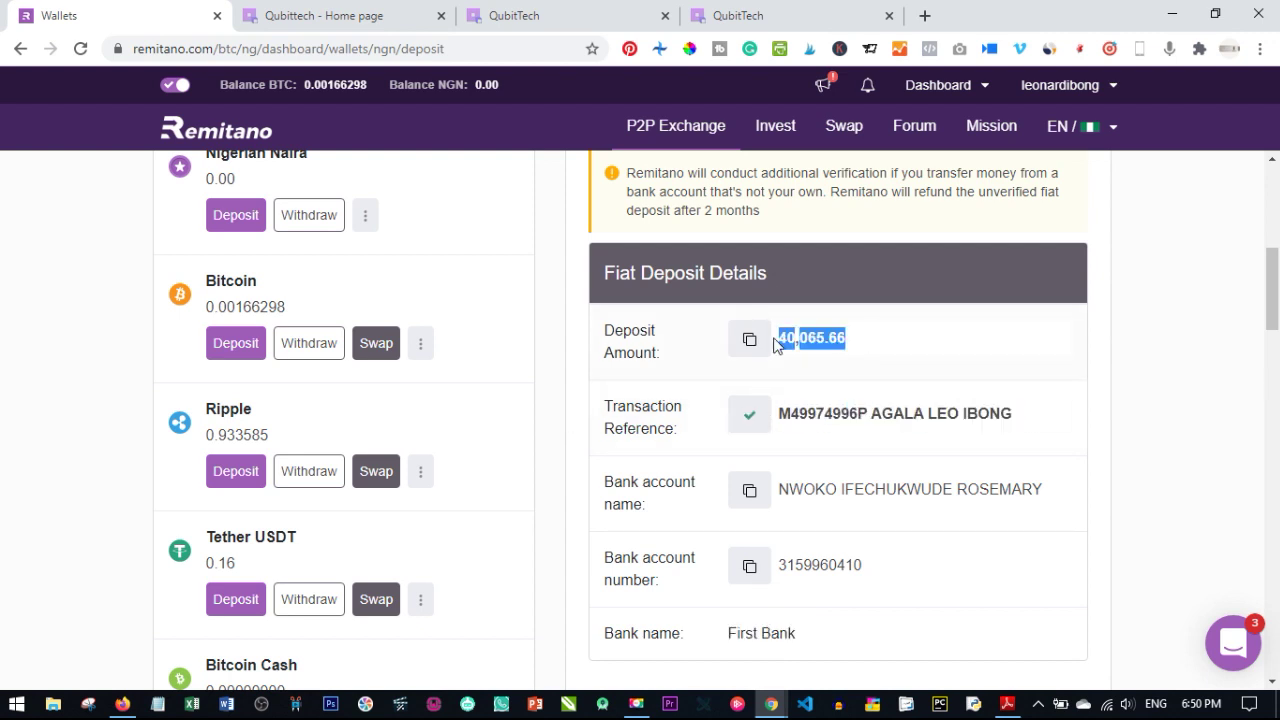
{"action": "key", "text": "ctrl+c"}
{"action": "left_click_drag", "start_coordinate": [1037, 415], "coordinate": [776, 420]}
{"action": "key", "text": "ctrl+c"}
{"action": "left_click_drag", "start_coordinate": [1068, 500], "coordinate": [824, 490]}
{"action": "left_click", "coordinate": [814, 589]}
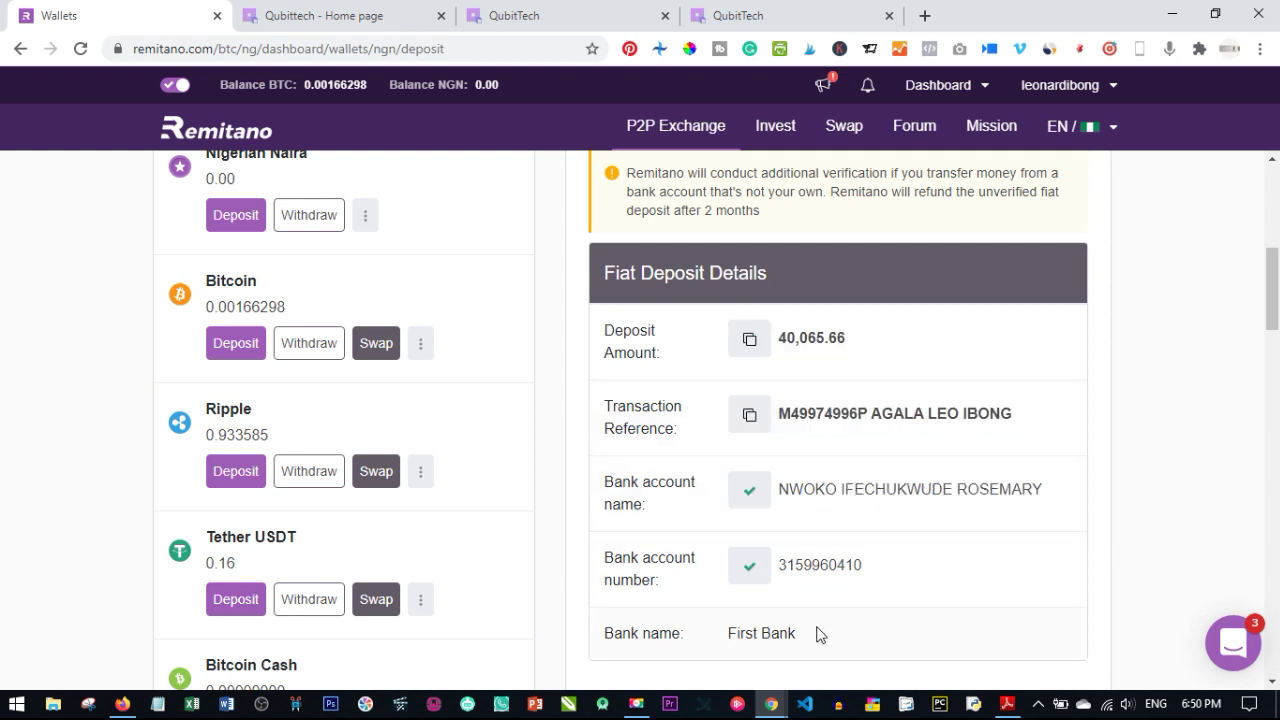
Step: Read the payment instructions below the deposit details and recheck the exact amount and transaction reference
{"action": "scroll", "coordinate": [824, 632], "scroll_direction": "down", "scroll_amount": 5}
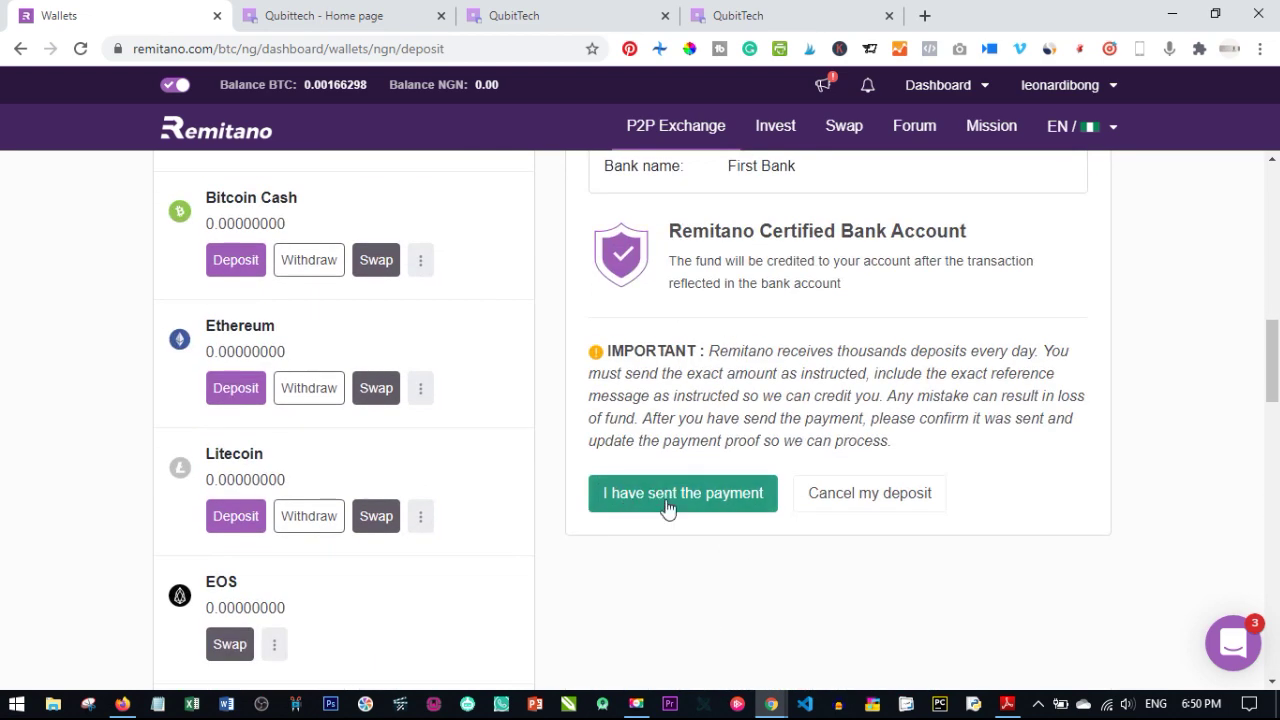
{"action": "scroll", "coordinate": [668, 518], "scroll_direction": "up", "scroll_amount": 3}
{"action": "scroll", "coordinate": [686, 514], "scroll_direction": "up", "scroll_amount": 2}
{"action": "scroll", "coordinate": [690, 516], "scroll_direction": "down", "scroll_amount": 2}
{"action": "scroll", "coordinate": [710, 520], "scroll_direction": "up", "scroll_amount": 1}
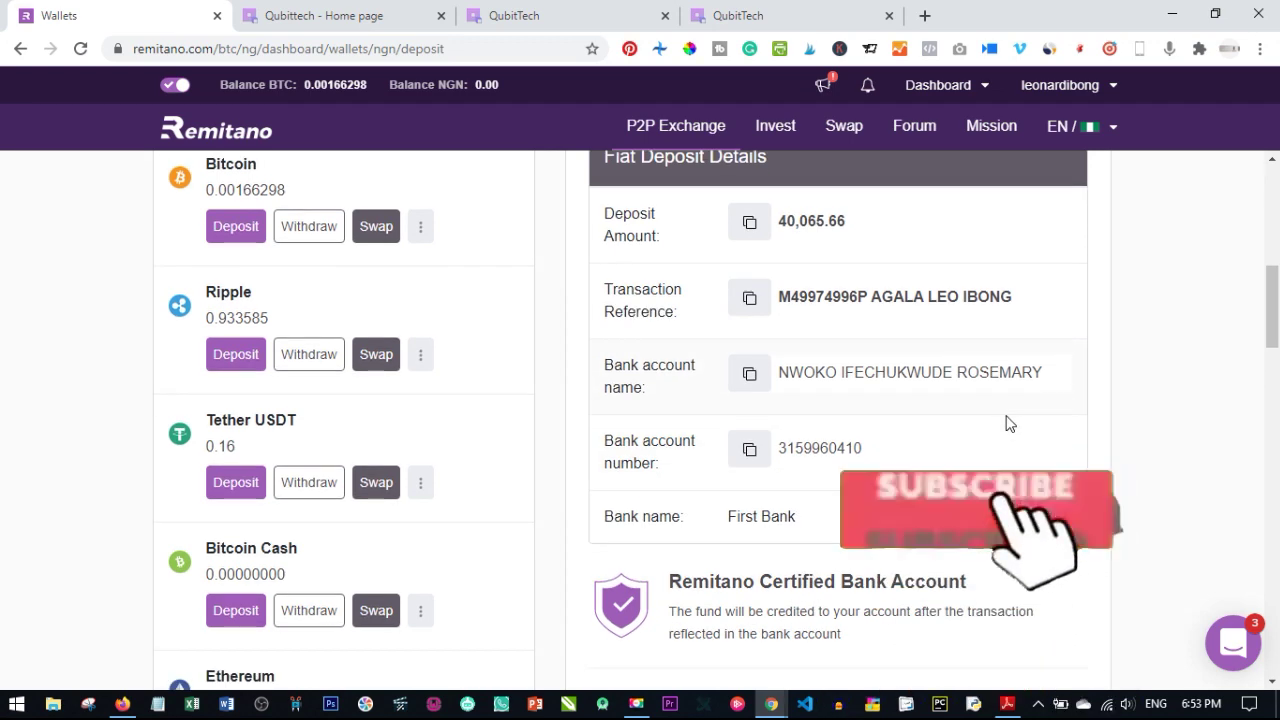
{"action": "scroll", "coordinate": [1000, 430], "scroll_direction": "up", "scroll_amount": 1}
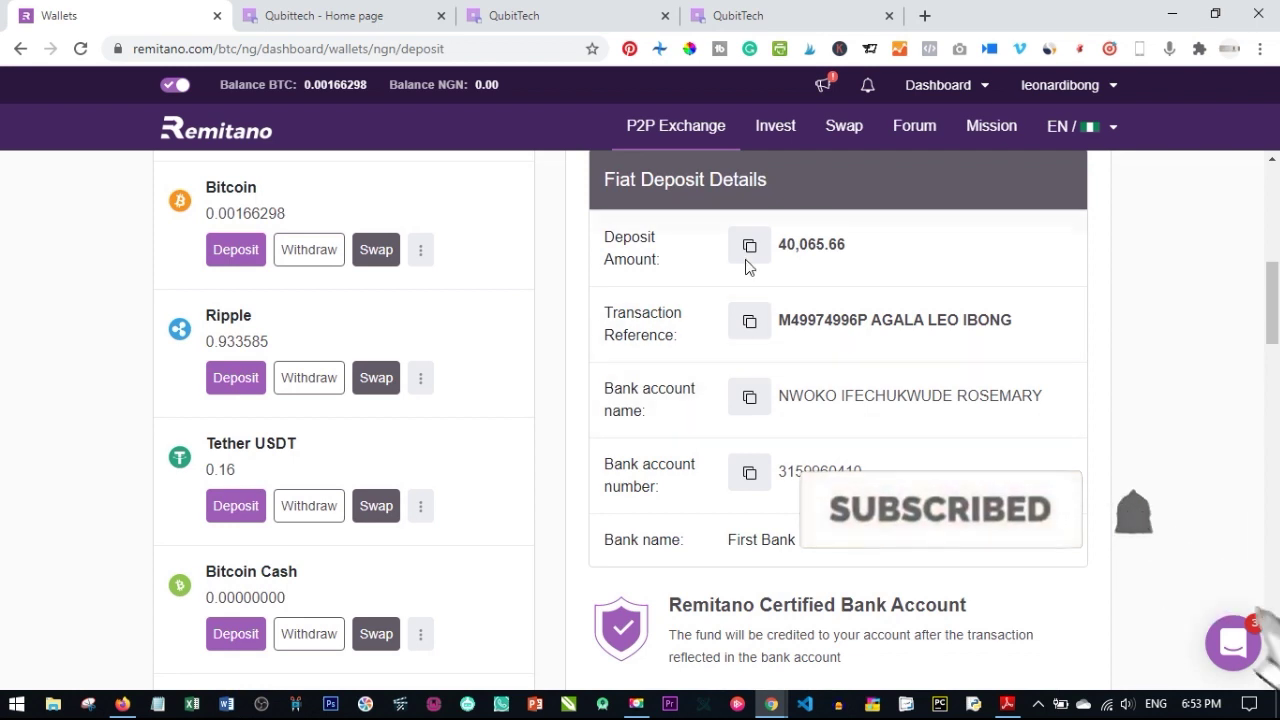
{"action": "left_click_drag", "start_coordinate": [863, 251], "coordinate": [814, 262]}
{"action": "left_click_drag", "start_coordinate": [1030, 322], "coordinate": [795, 320]}
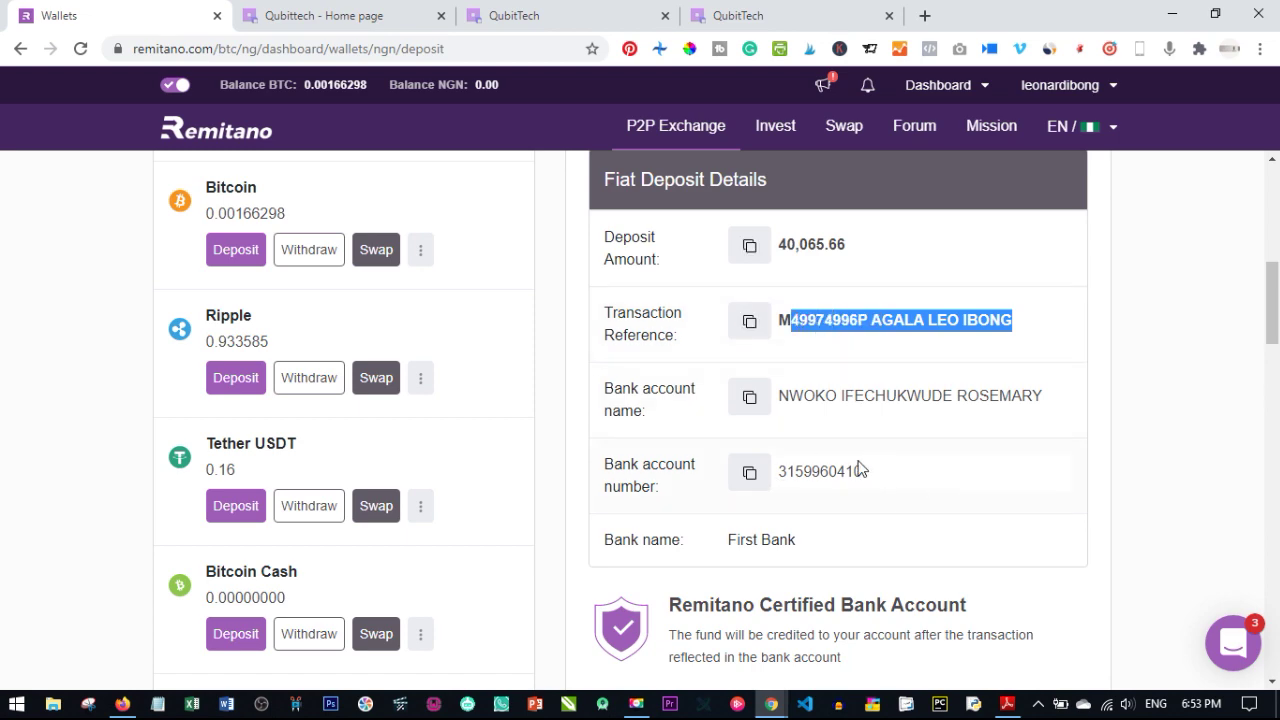
Step: Mark the Naira deposit's payment as sent and open the payment proof submission form
{"action": "scroll", "coordinate": [860, 470], "scroll_direction": "down", "scroll_amount": 3}
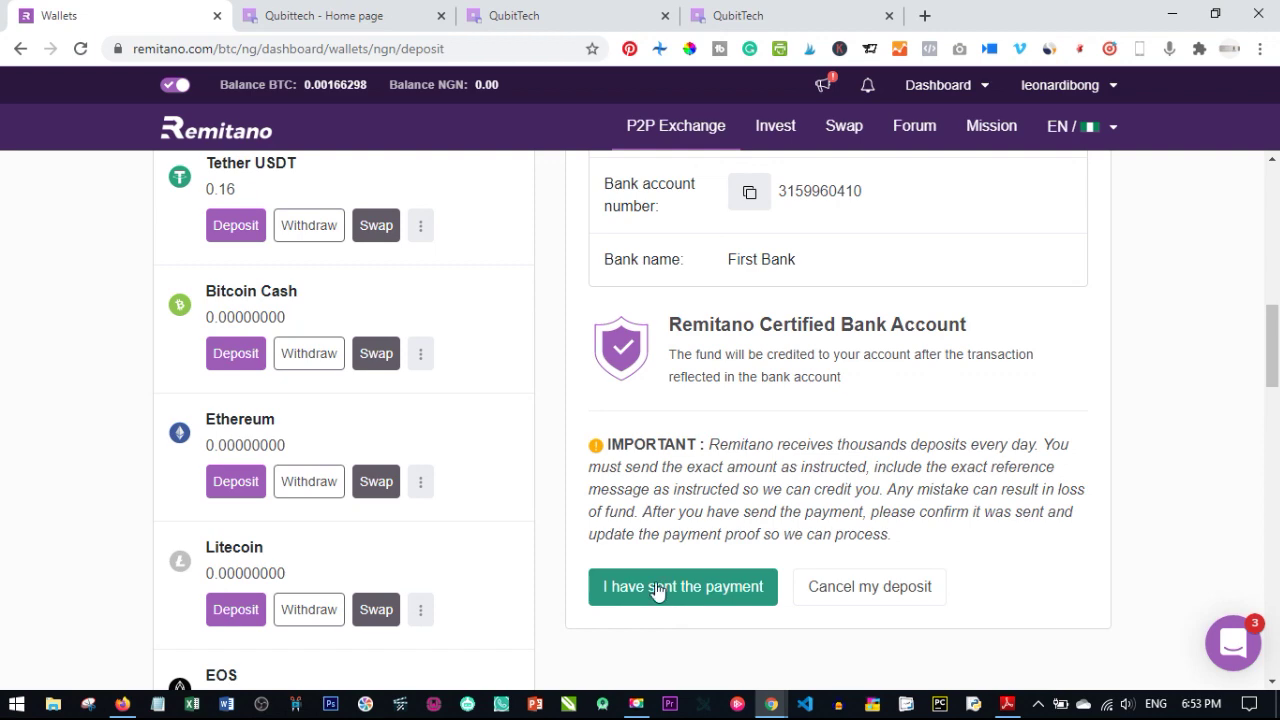
{"action": "left_click", "coordinate": [689, 597]}
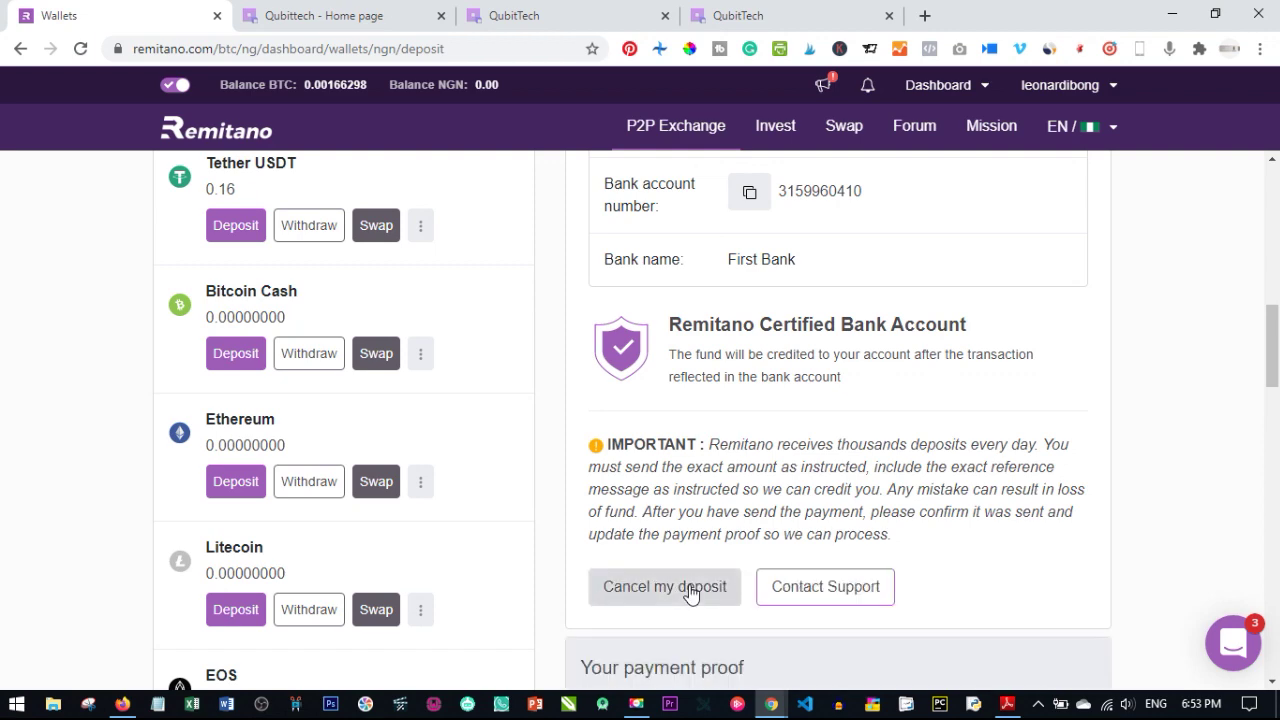
{"action": "scroll", "coordinate": [691, 545], "scroll_direction": "down", "scroll_amount": 3}
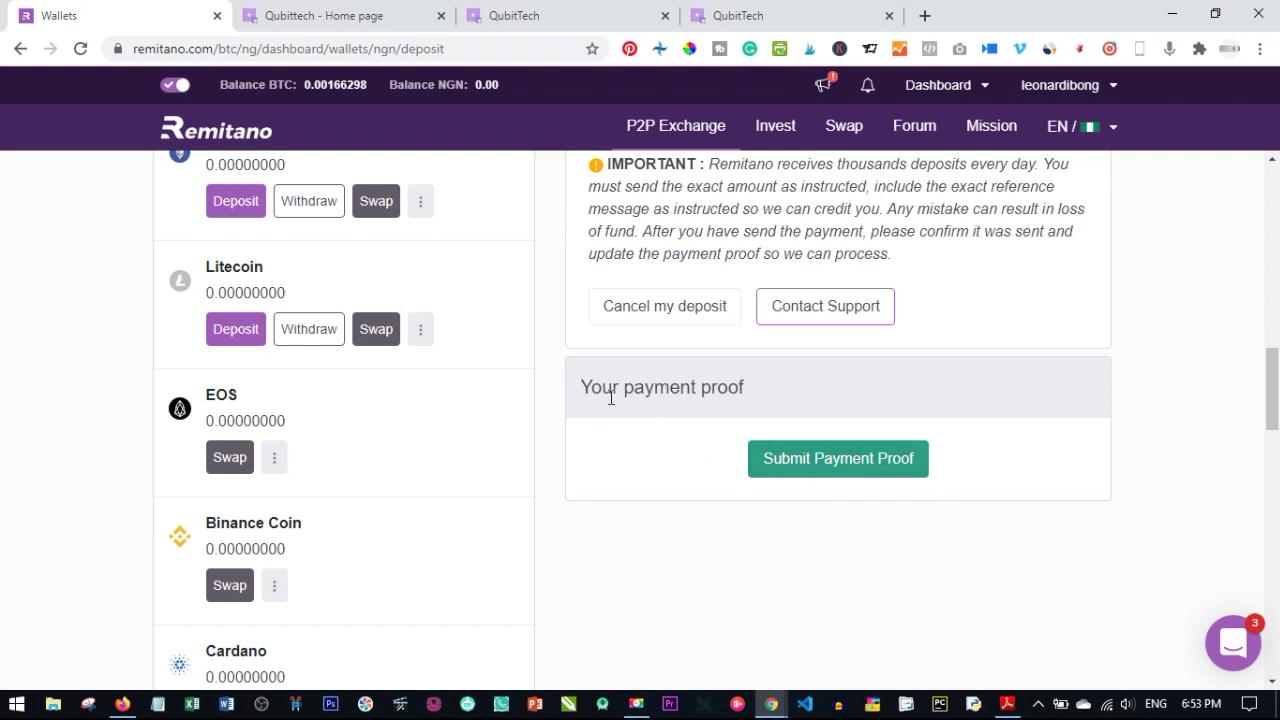
{"action": "left_click", "coordinate": [816, 466]}
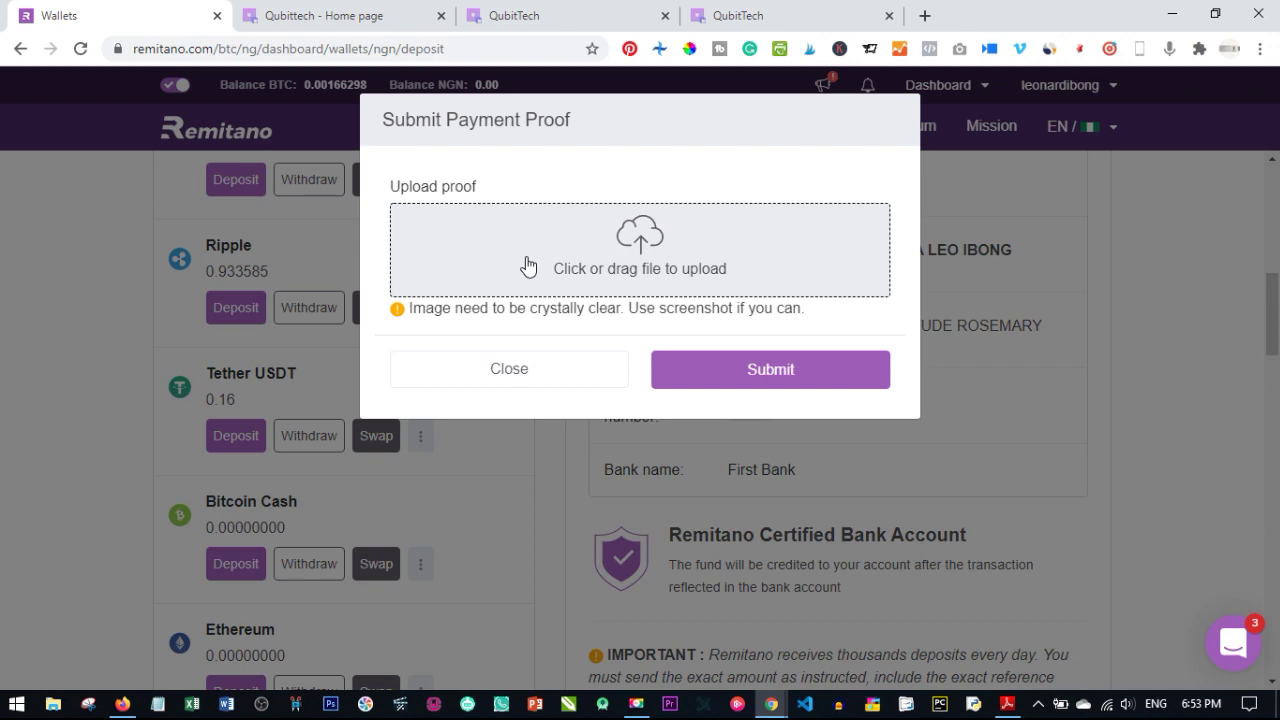
{"action": "left_click", "coordinate": [571, 263]}
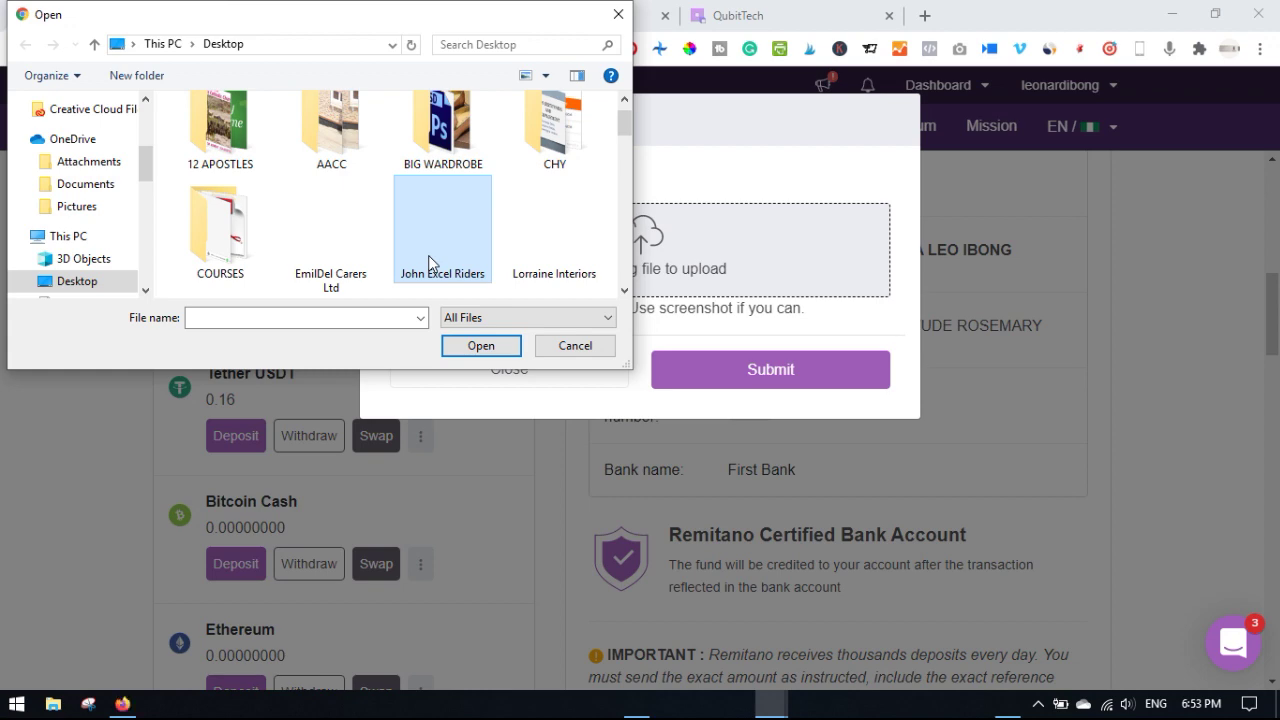
{"action": "key", "text": "s"}
{"action": "key", "text": "s"}
{"action": "key", "text": "s"}
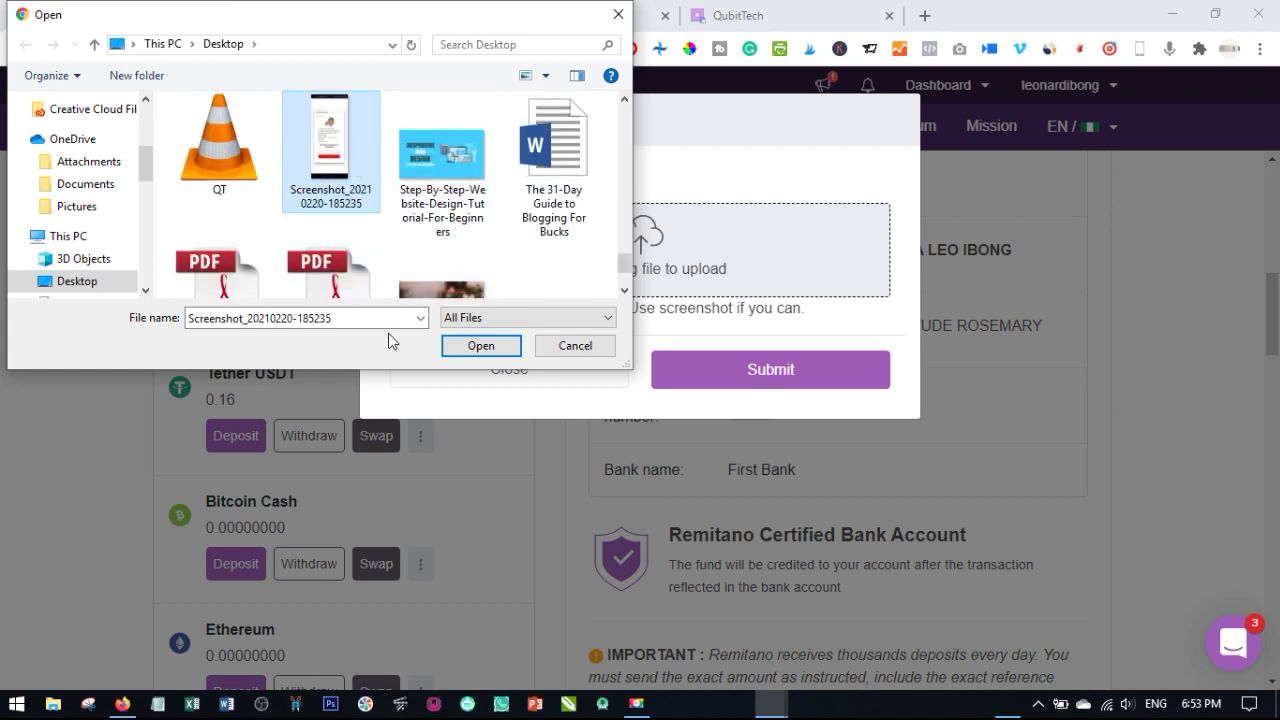
{"action": "left_click", "coordinate": [481, 345]}
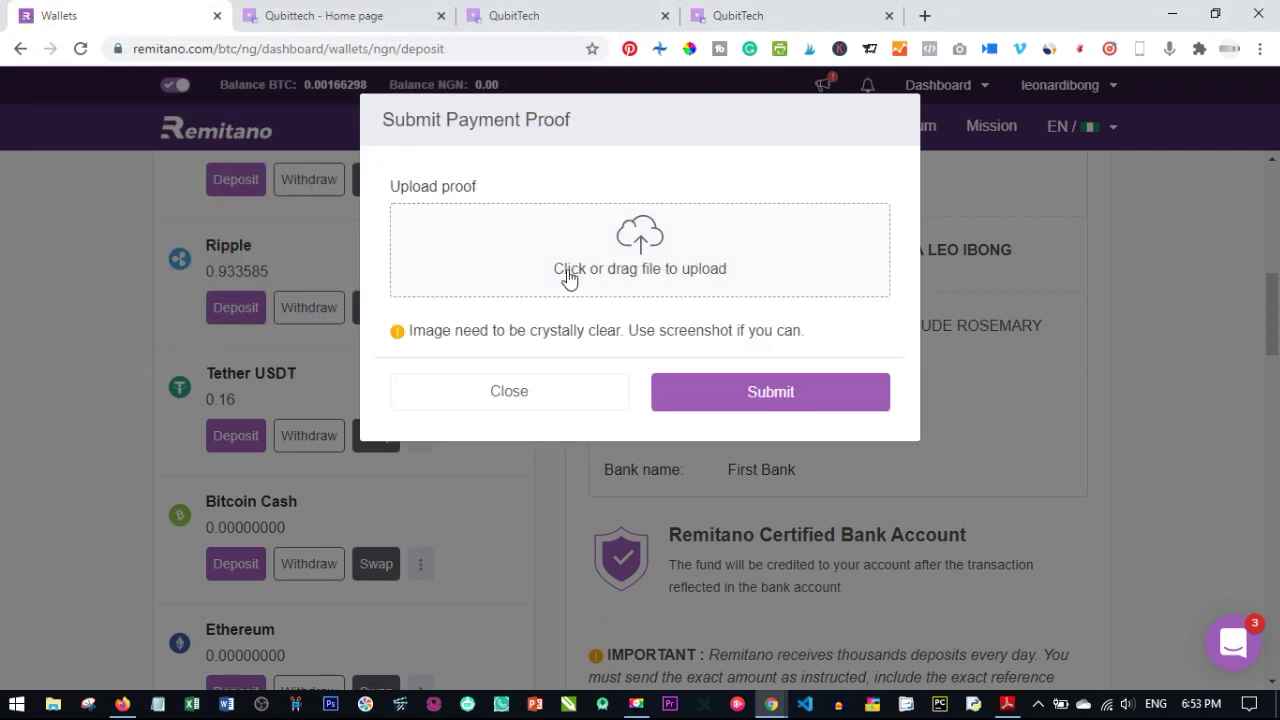
{"action": "scroll", "coordinate": [505, 358], "scroll_direction": "down", "scroll_amount": 4}
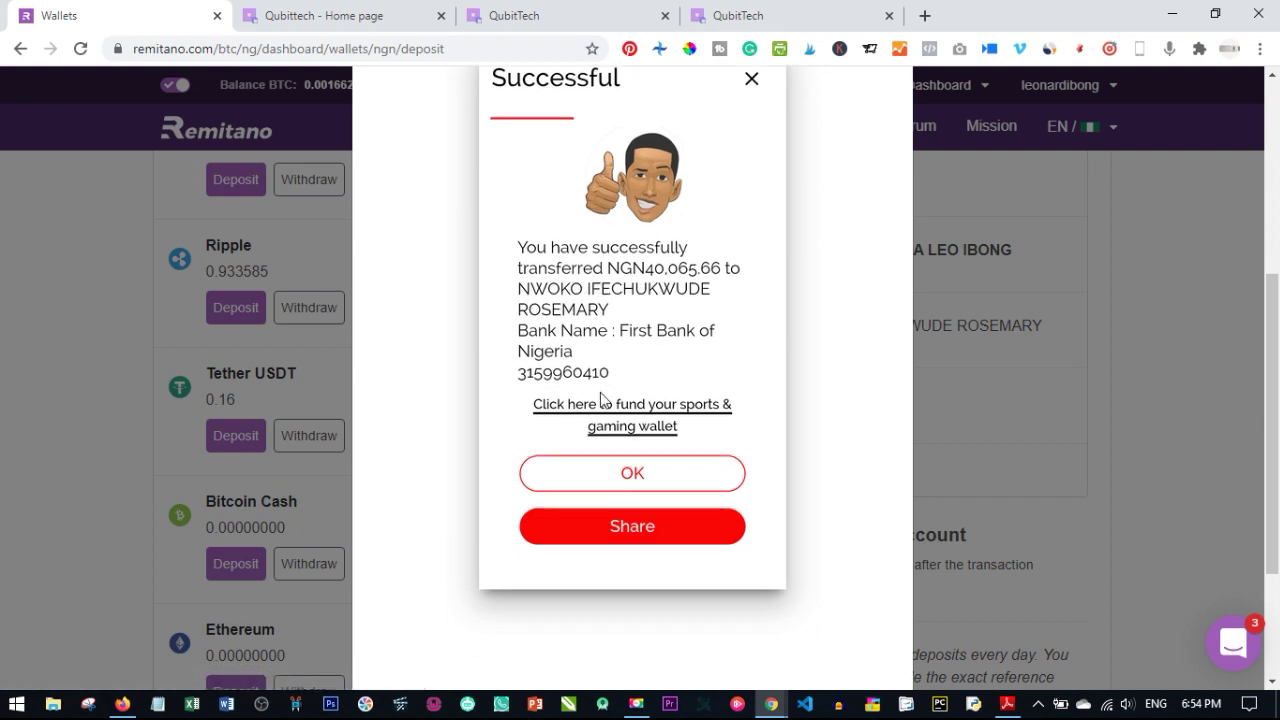
{"action": "scroll", "coordinate": [480, 463], "scroll_direction": "down", "scroll_amount": 3}
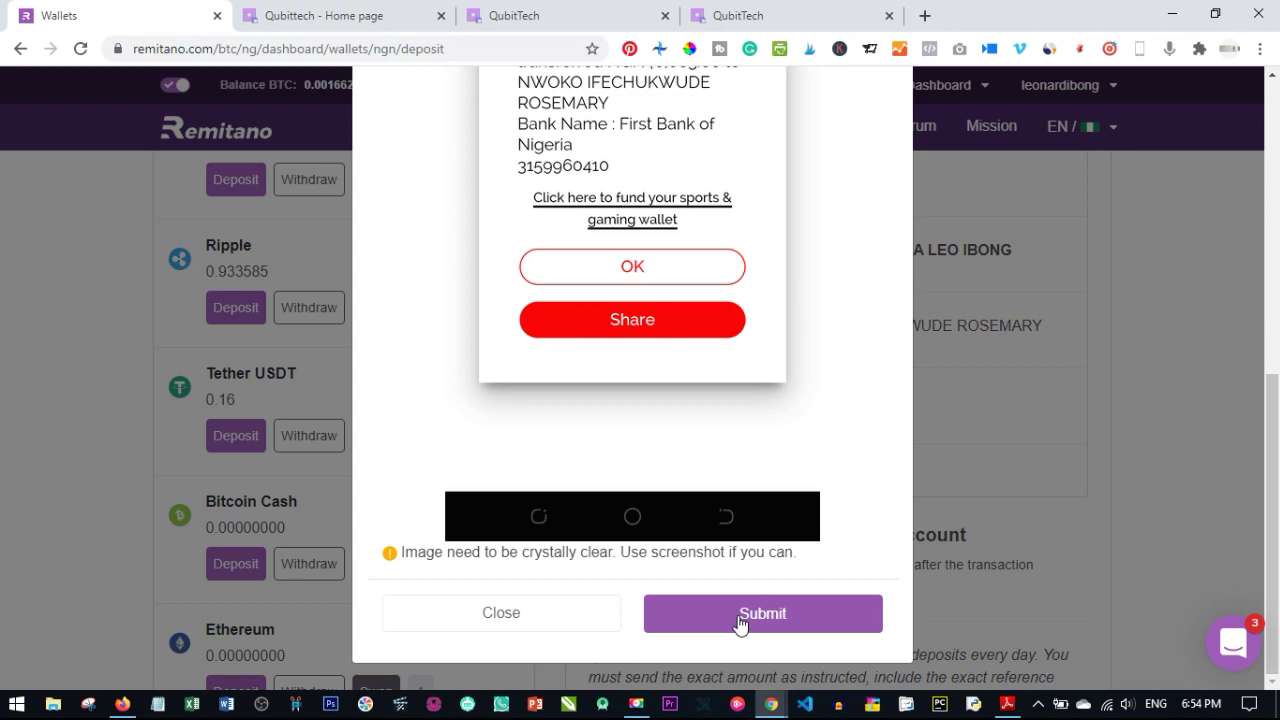
{"action": "left_click", "coordinate": [745, 610]}
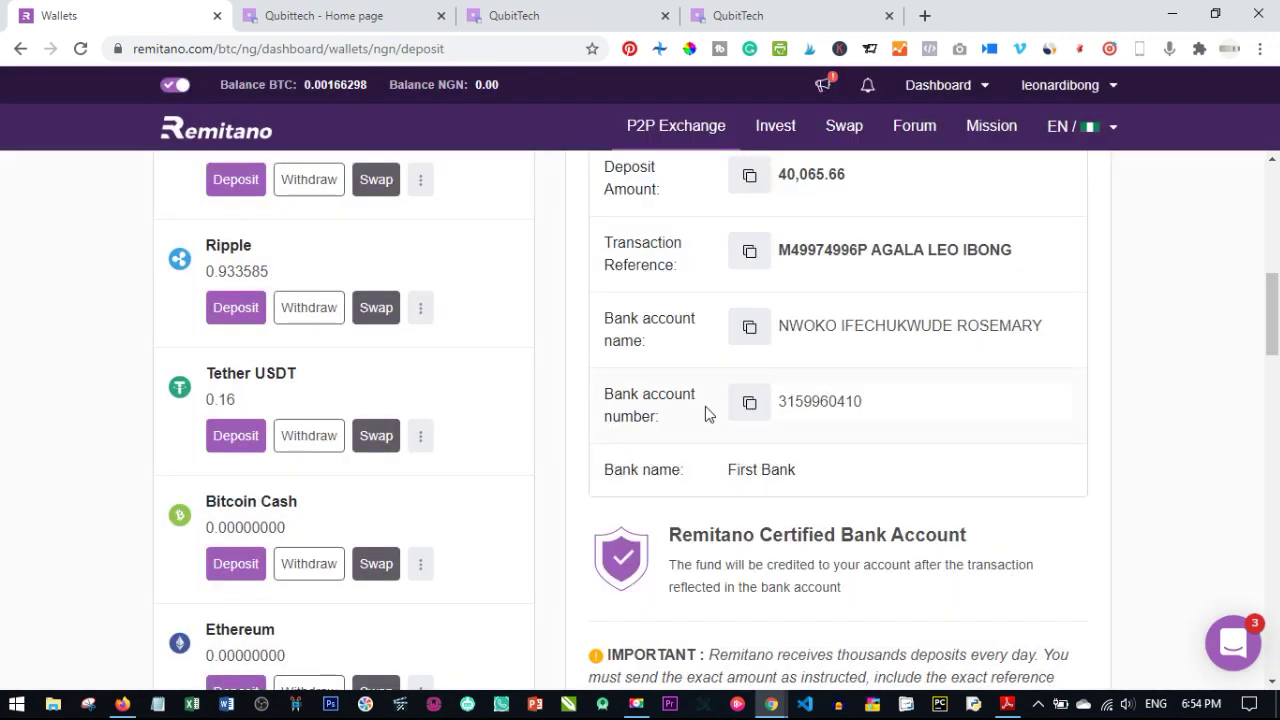
Step: Examine the payment proof's status, the uploaded receipt and the deposit instructions
{"action": "scroll", "coordinate": [706, 410], "scroll_direction": "down", "scroll_amount": 3}
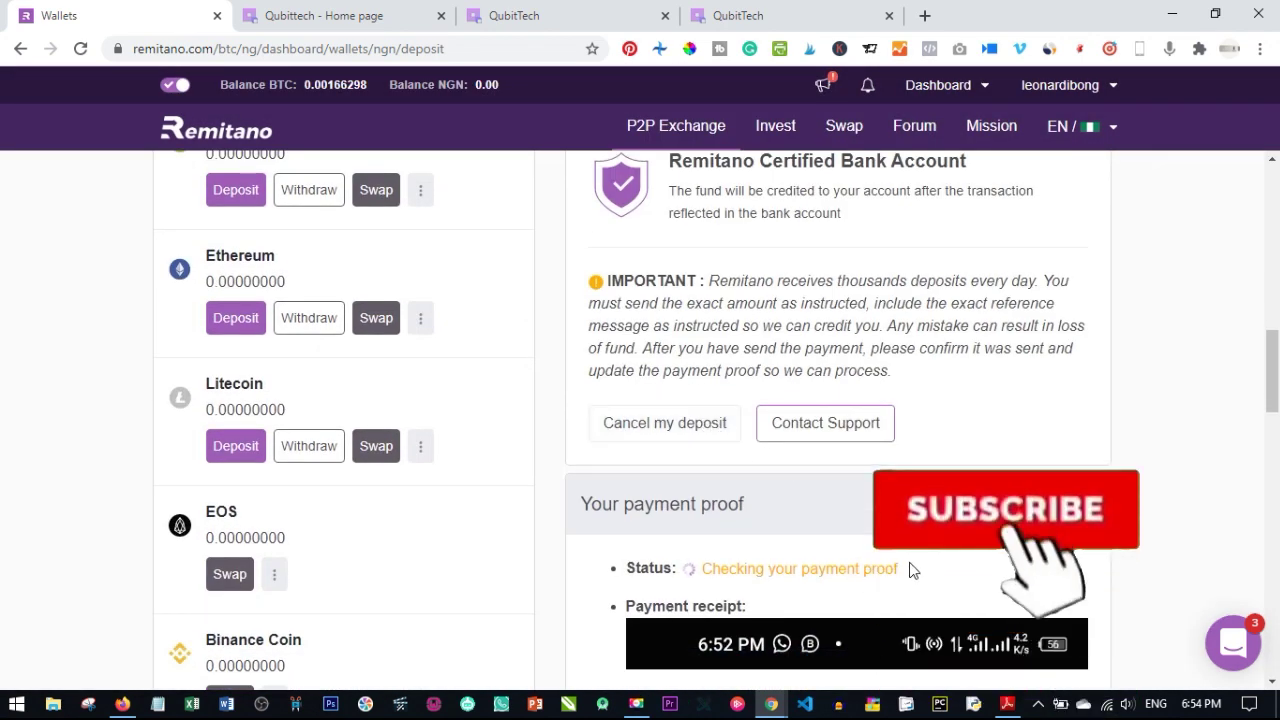
{"action": "scroll", "coordinate": [910, 570], "scroll_direction": "down", "scroll_amount": 2}
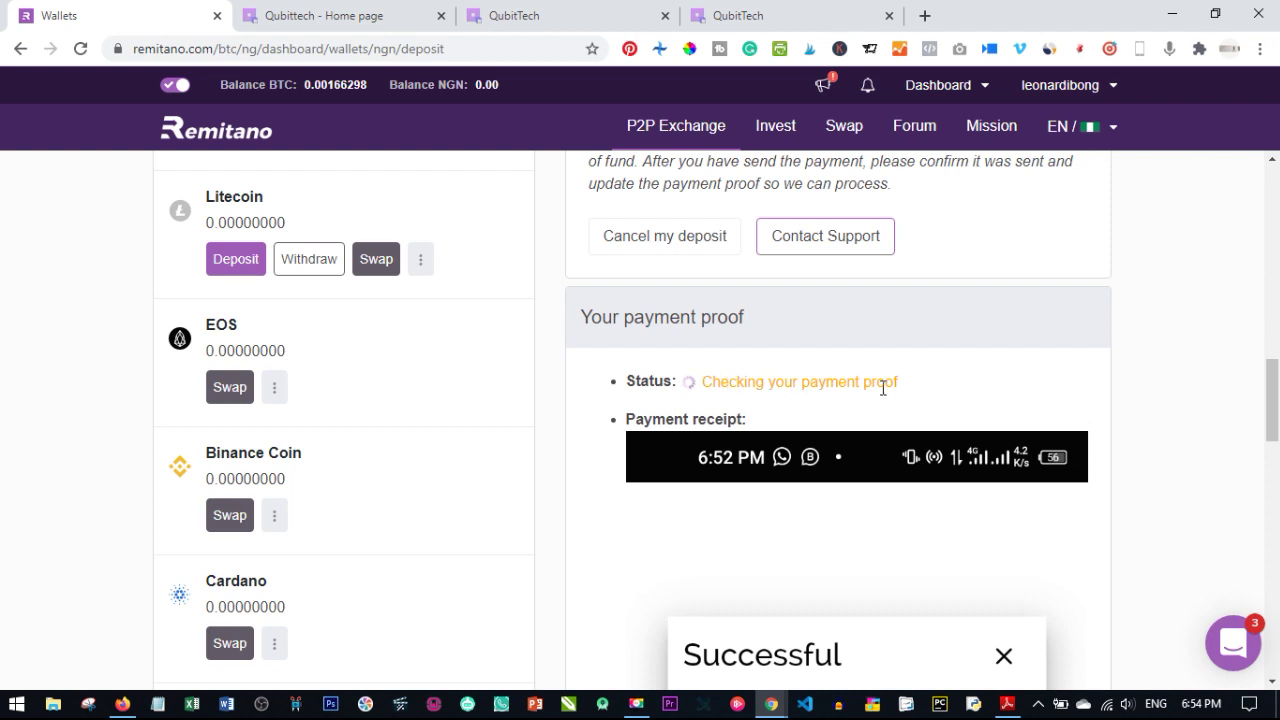
{"action": "scroll", "coordinate": [716, 395], "scroll_direction": "down", "scroll_amount": 2}
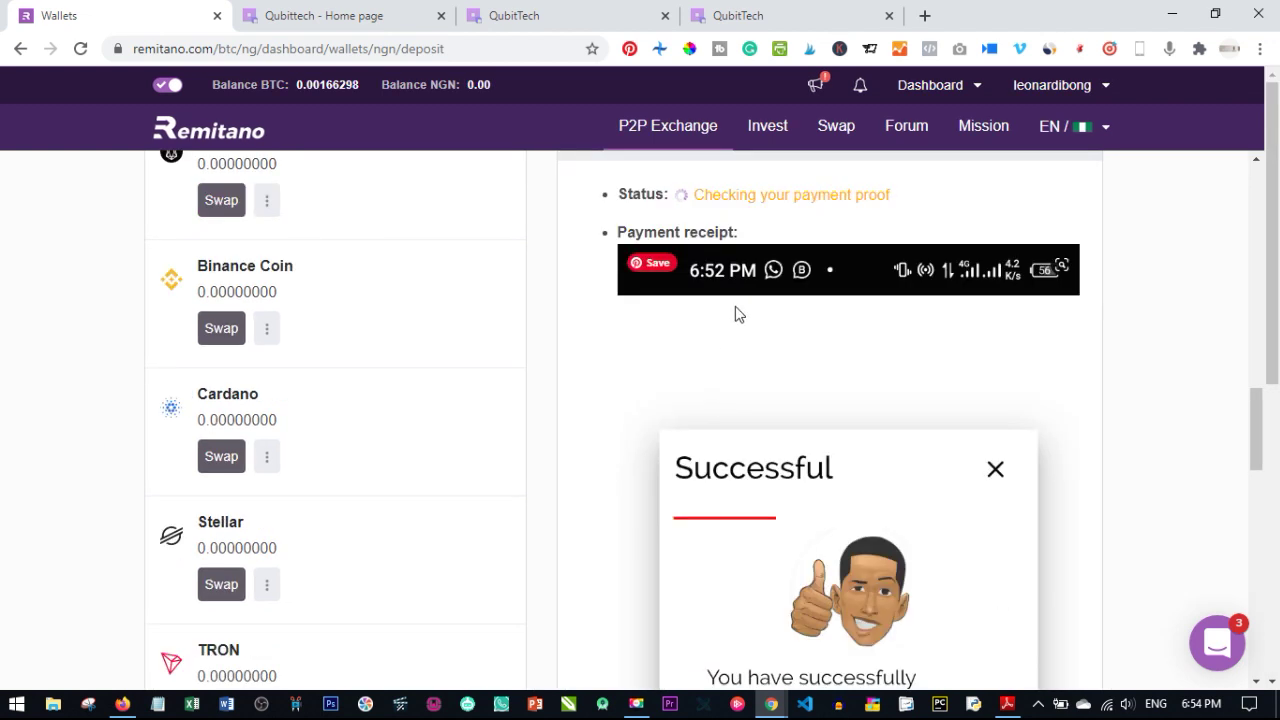
{"action": "scroll", "coordinate": [895, 470], "scroll_direction": "down", "scroll_amount": 2}
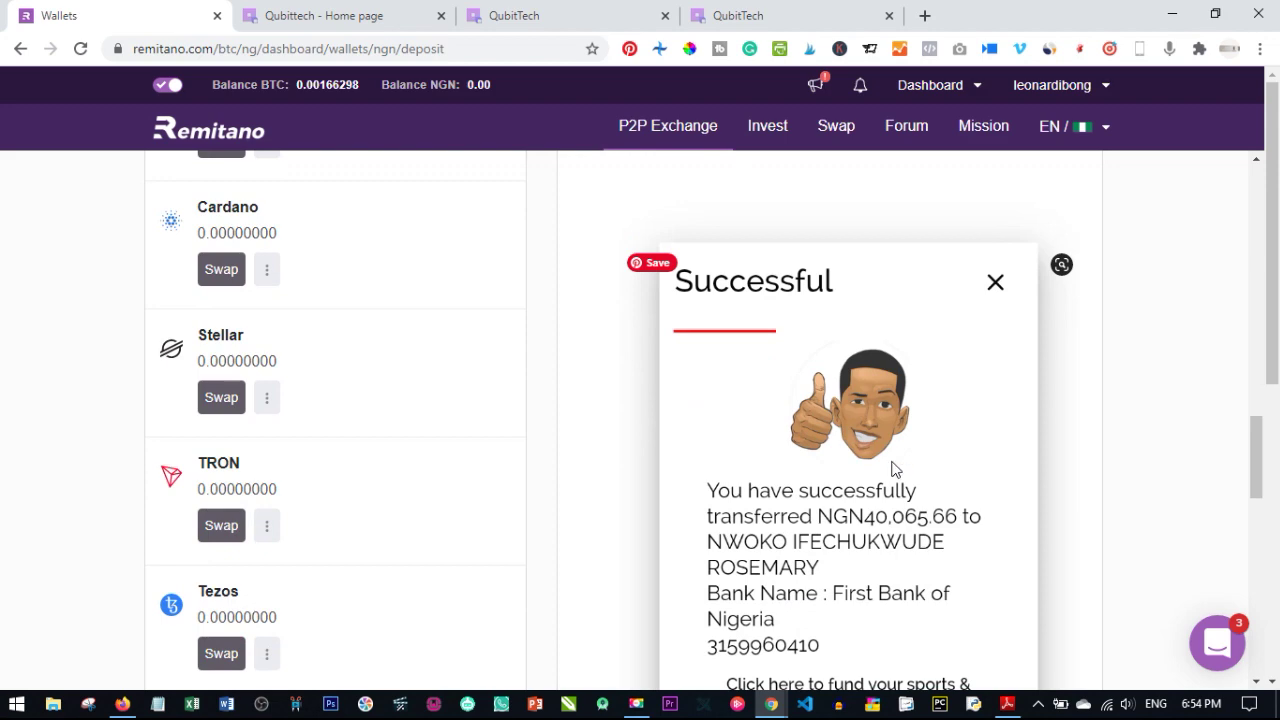
{"action": "scroll", "coordinate": [813, 455], "scroll_direction": "down", "scroll_amount": 3}
{"action": "scroll", "coordinate": [723, 388], "scroll_direction": "up", "scroll_amount": 9}
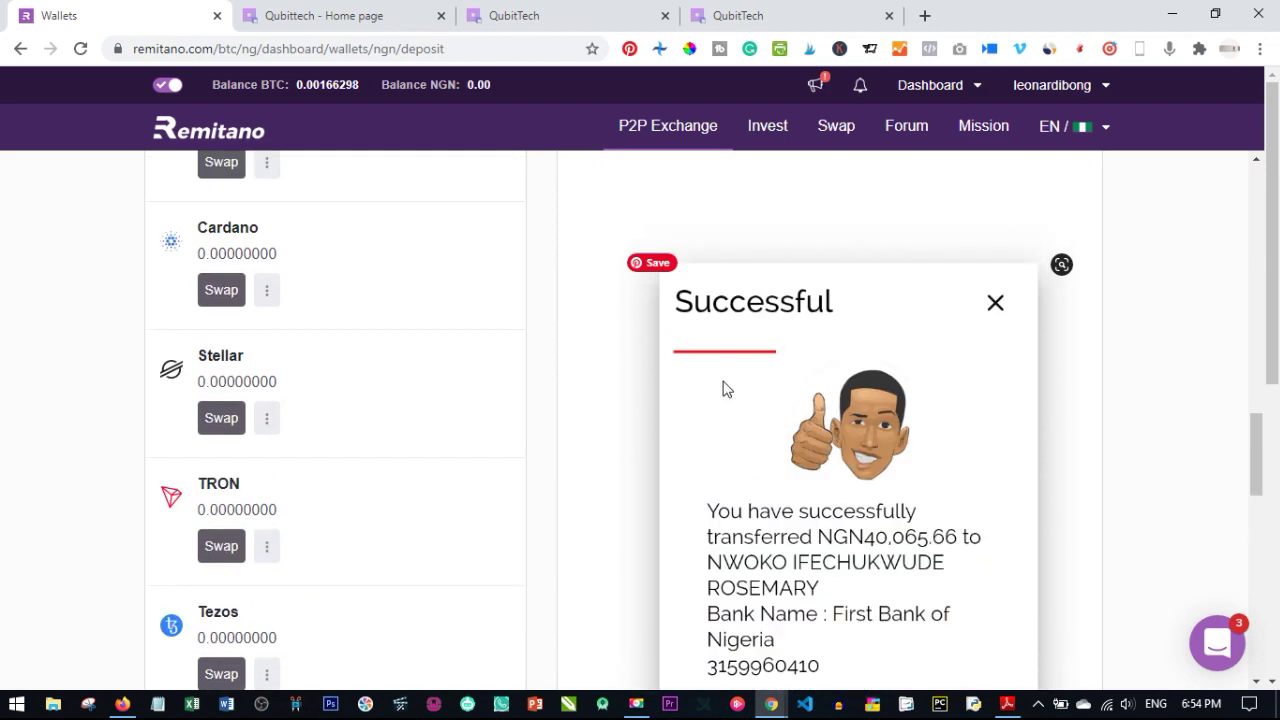
{"action": "scroll", "coordinate": [771, 469], "scroll_direction": "up", "scroll_amount": 1}
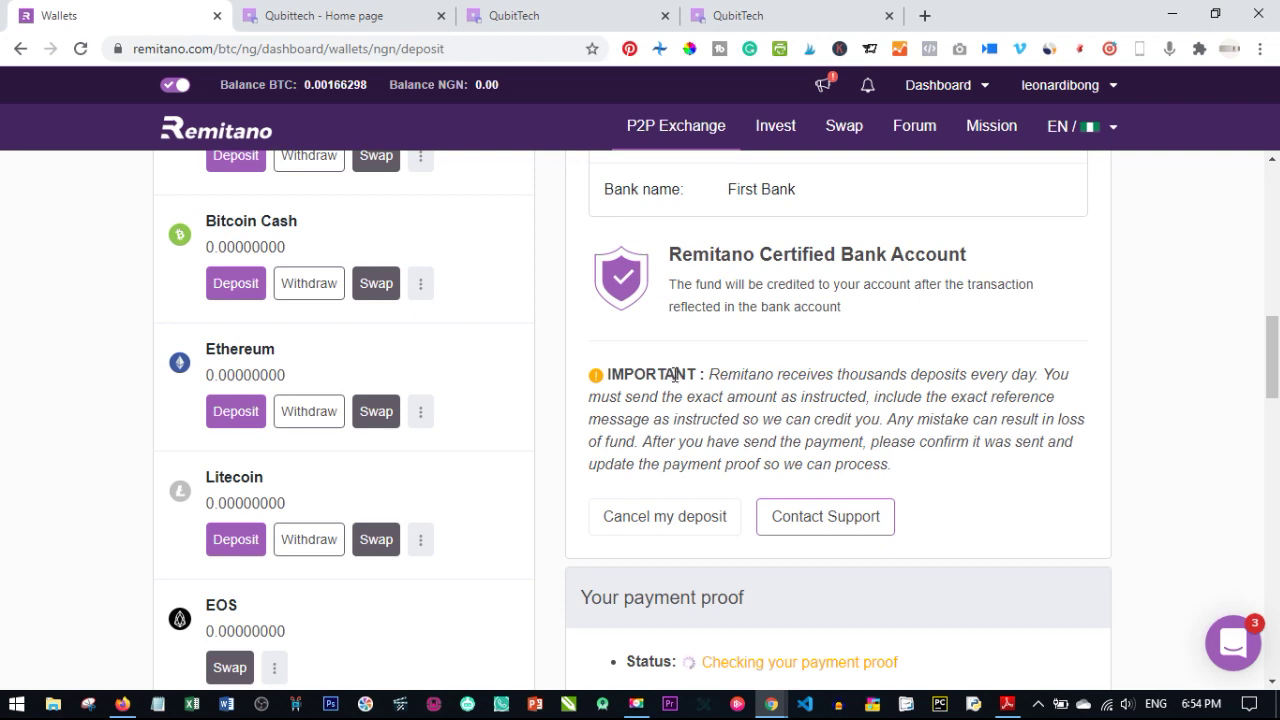
{"action": "scroll", "coordinate": [686, 395], "scroll_direction": "down", "scroll_amount": 5}
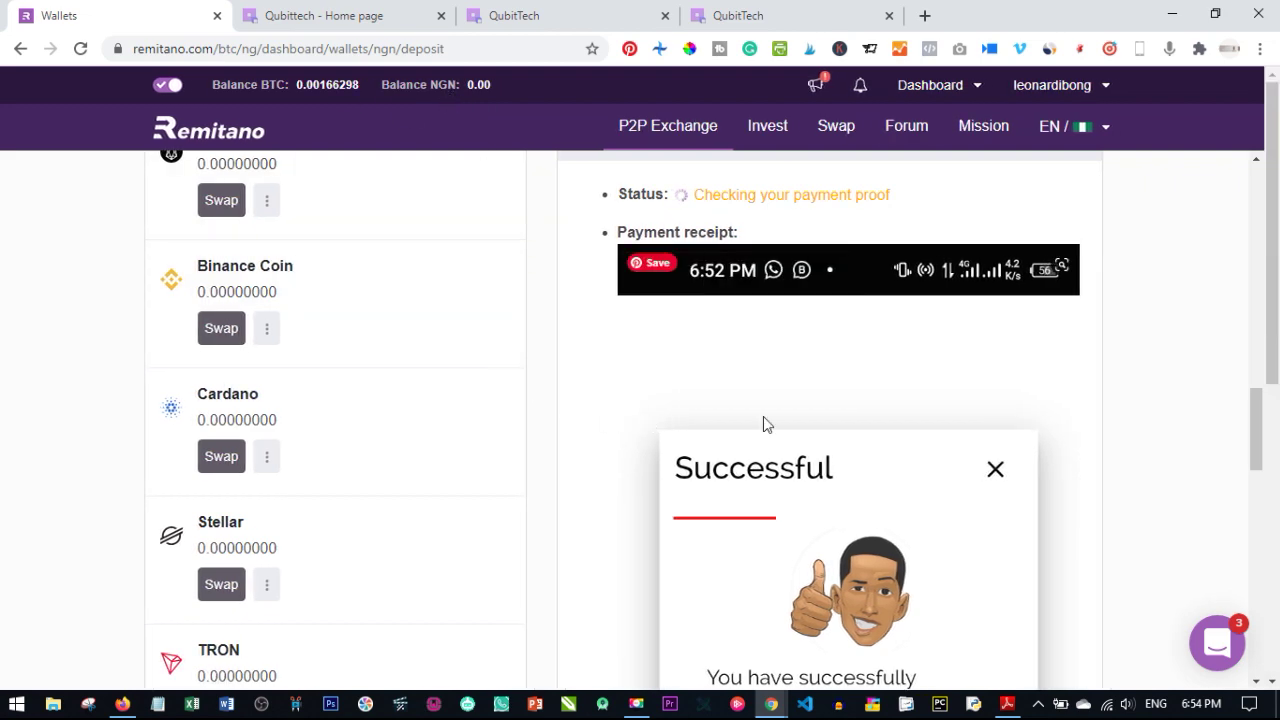
{"action": "scroll", "coordinate": [765, 420], "scroll_direction": "up", "scroll_amount": 4}
{"action": "scroll", "coordinate": [766, 417], "scroll_direction": "down", "scroll_amount": 2}
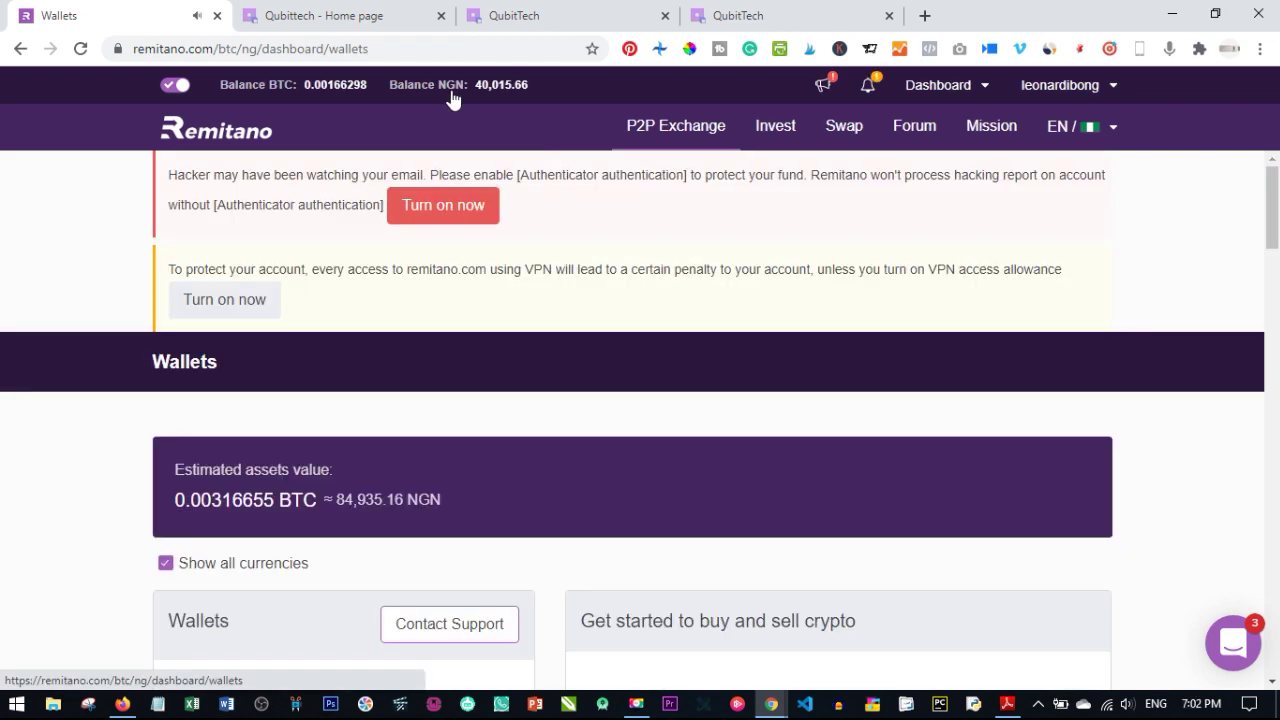
Step: Open the Nigerian Naira wallet from the NGN balance and examine the credited balance and NGN deposit history
{"action": "left_click", "coordinate": [453, 90]}
{"action": "scroll", "coordinate": [924, 533], "scroll_direction": "up", "scroll_amount": 4}
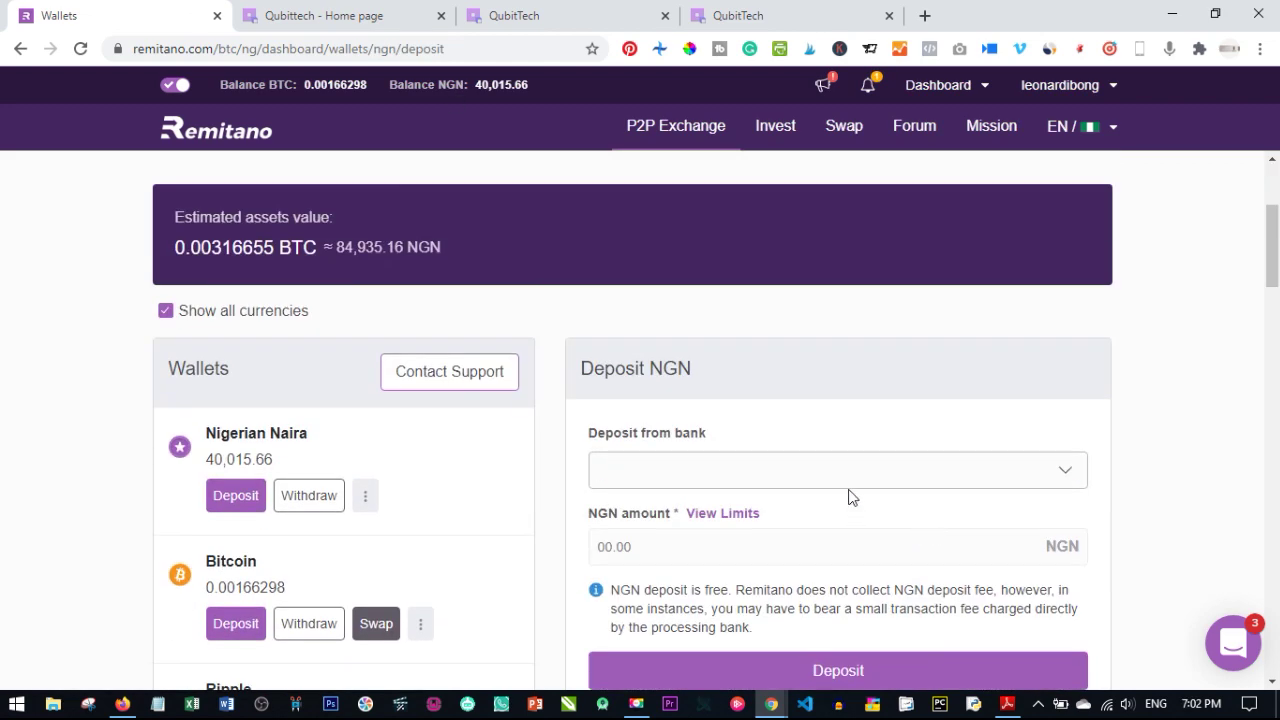
{"action": "scroll", "coordinate": [727, 462], "scroll_direction": "down", "scroll_amount": 4}
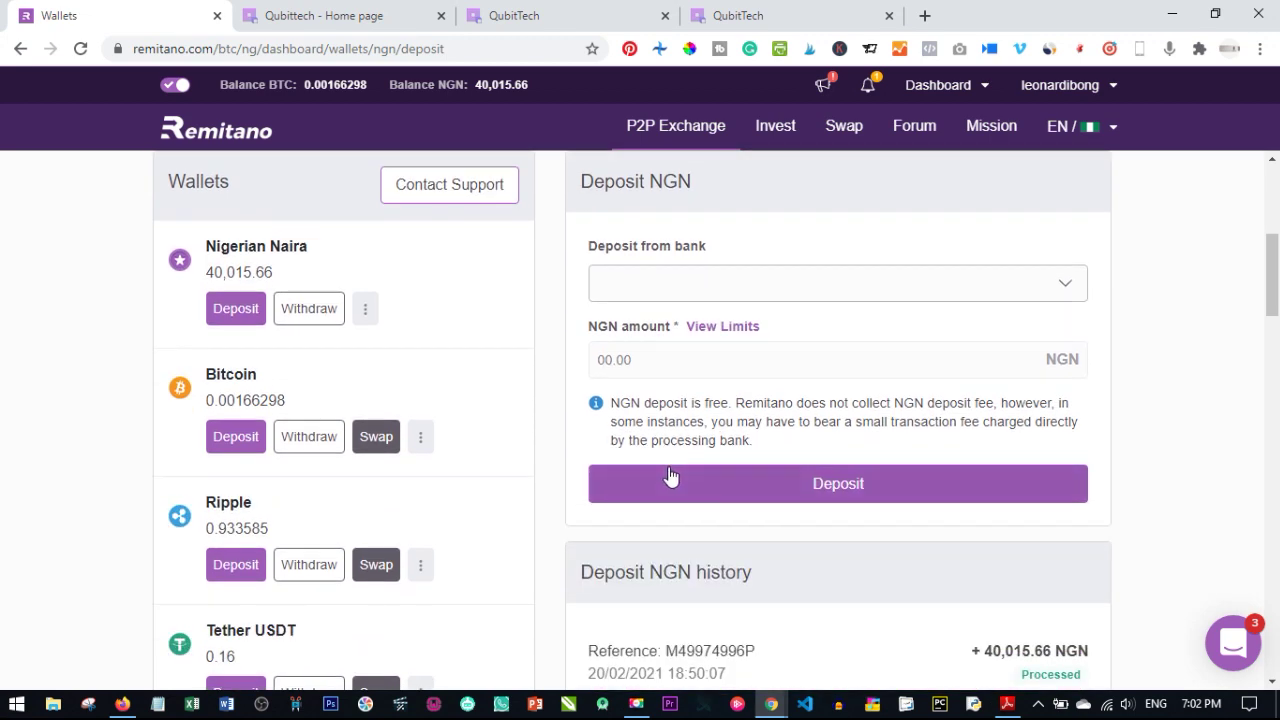
{"action": "scroll", "coordinate": [661, 380], "scroll_direction": "down", "scroll_amount": 2}
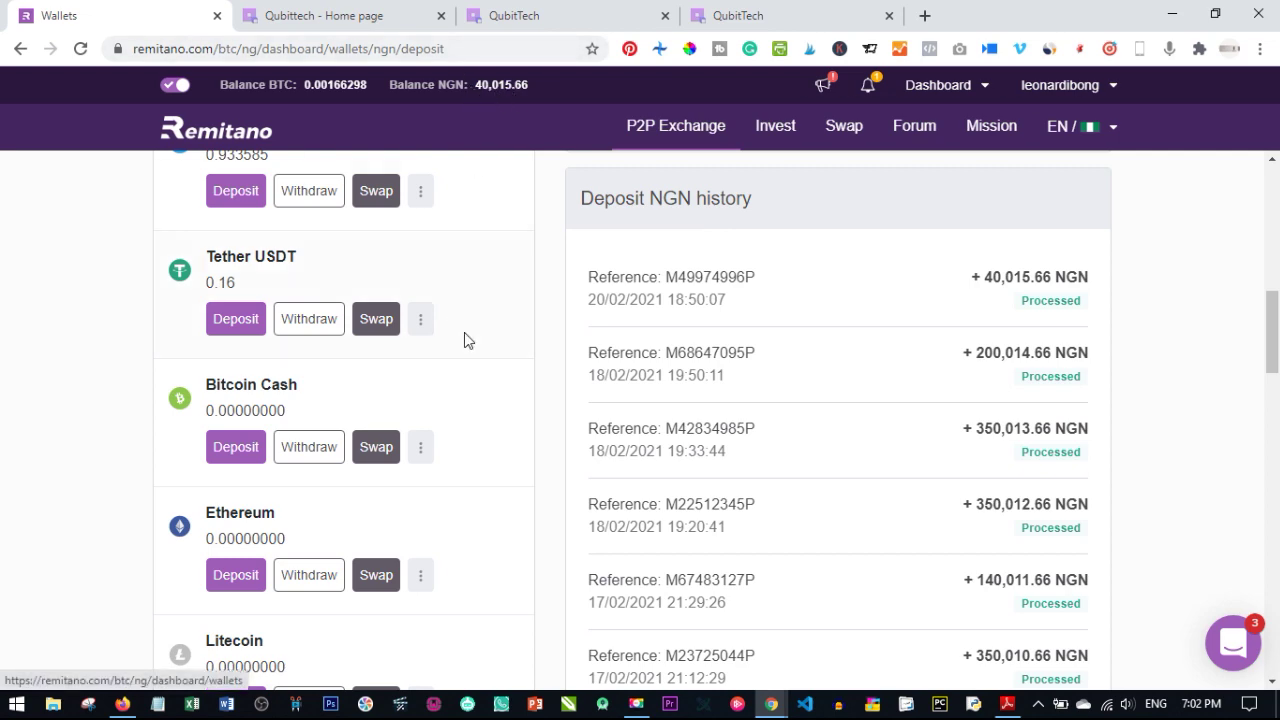
{"action": "scroll", "coordinate": [306, 395], "scroll_direction": "up", "scroll_amount": 1}
{"action": "scroll", "coordinate": [275, 385], "scroll_direction": "up", "scroll_amount": 2}
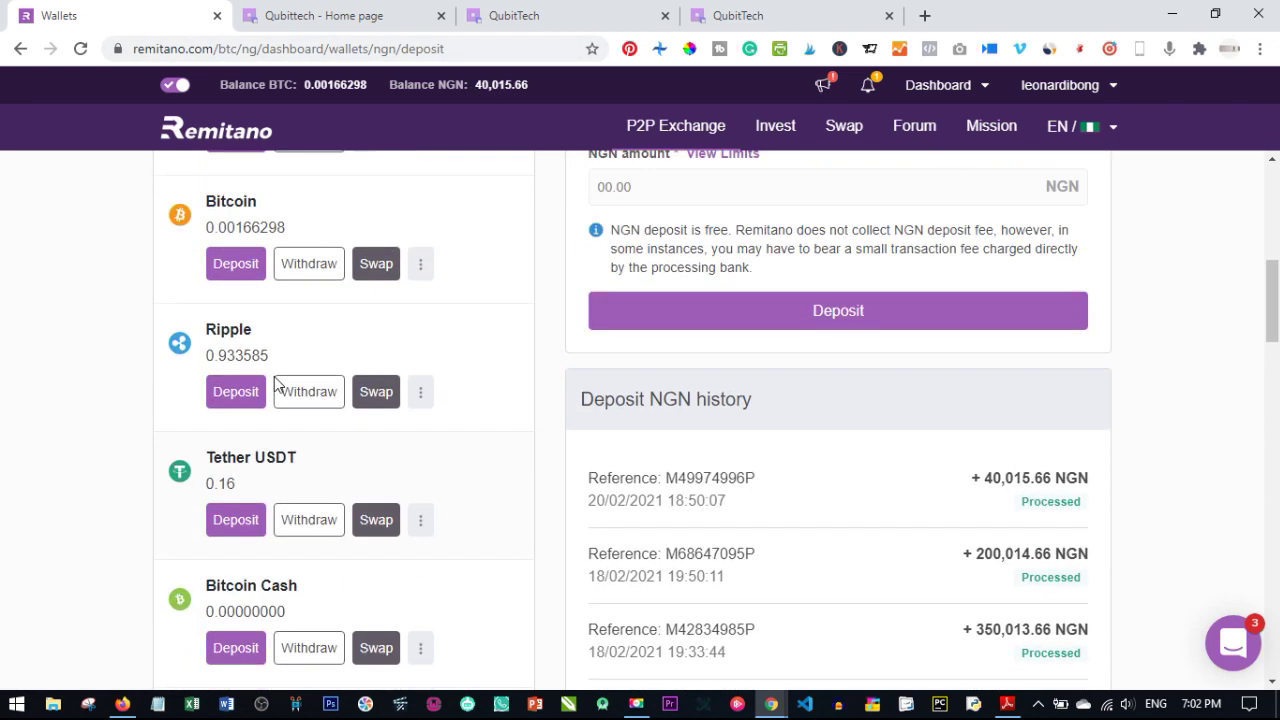
{"action": "scroll", "coordinate": [194, 429], "scroll_direction": "up", "scroll_amount": 3}
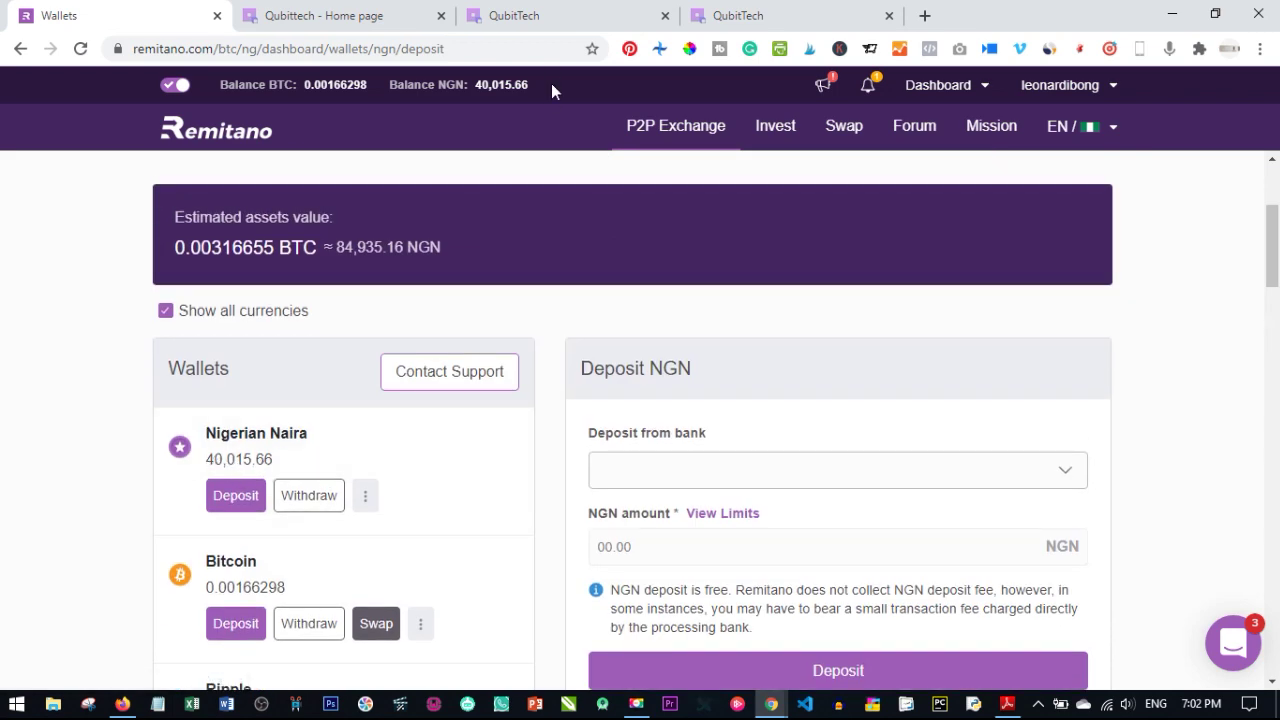
Step: Copy the NGN balance value shown in the page header
{"action": "left_click_drag", "start_coordinate": [551, 84], "coordinate": [477, 84]}
{"action": "right_click", "coordinate": [477, 84]}
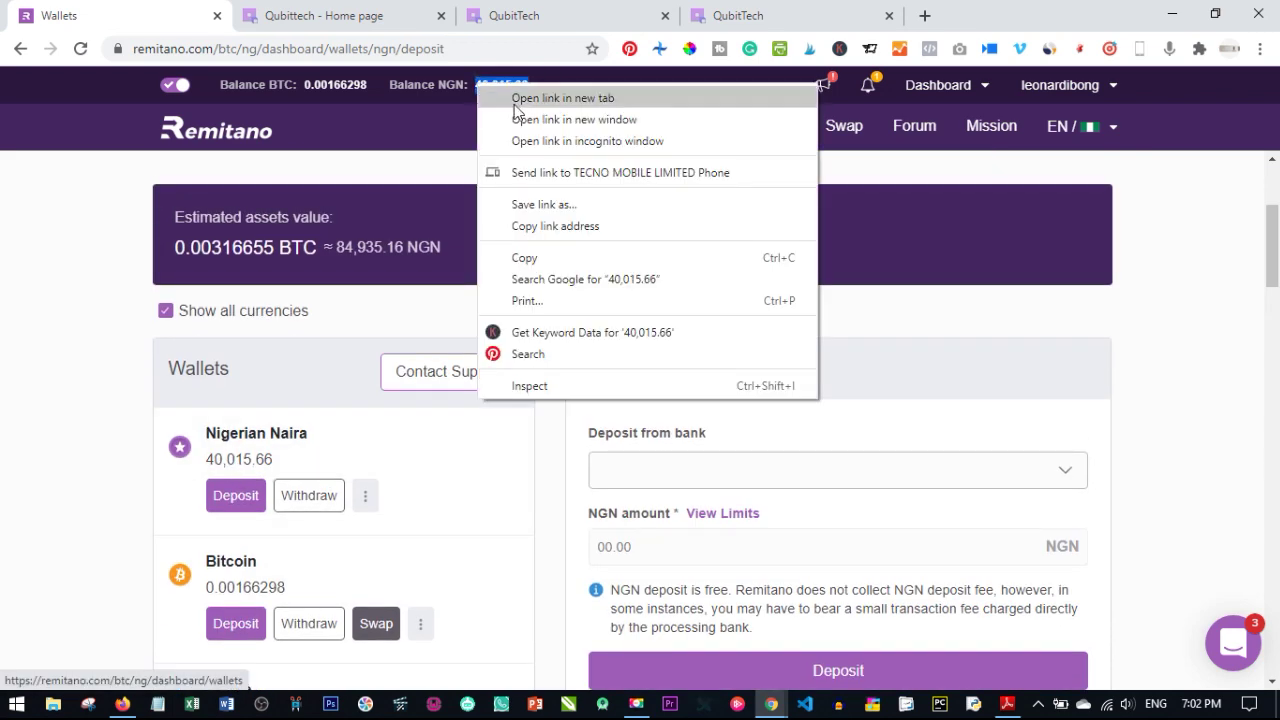
{"action": "left_click", "coordinate": [524, 257]}
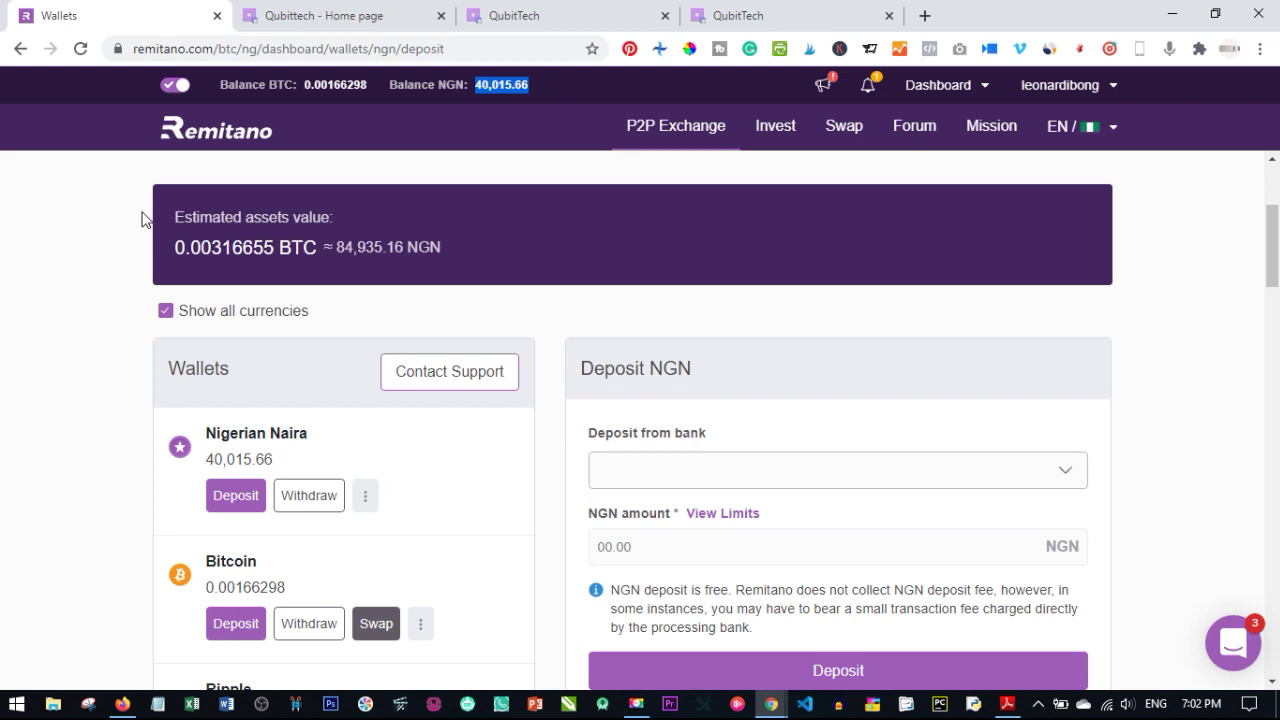
Step: Open the Bitcoin buying page from the exchange's home page and set the purchase amount to the copied balance of 40,015.66 NGN
{"action": "left_click", "coordinate": [206, 137]}
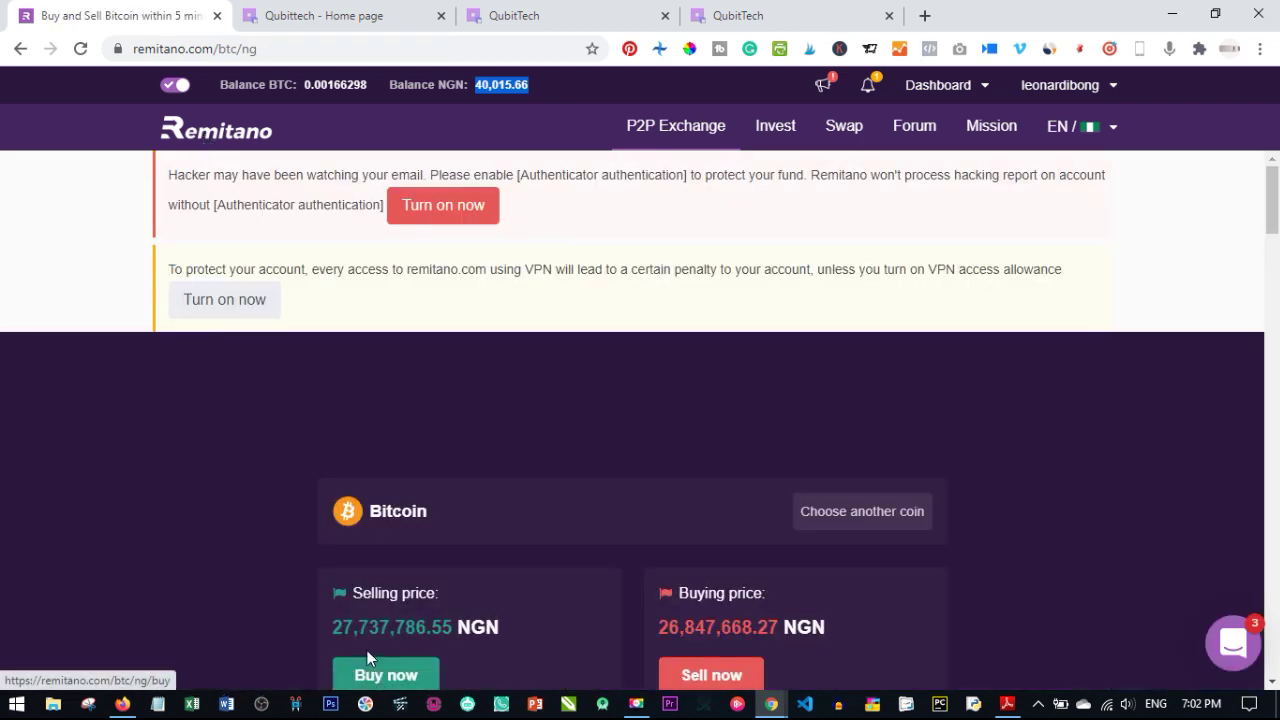
{"action": "left_click", "coordinate": [385, 590]}
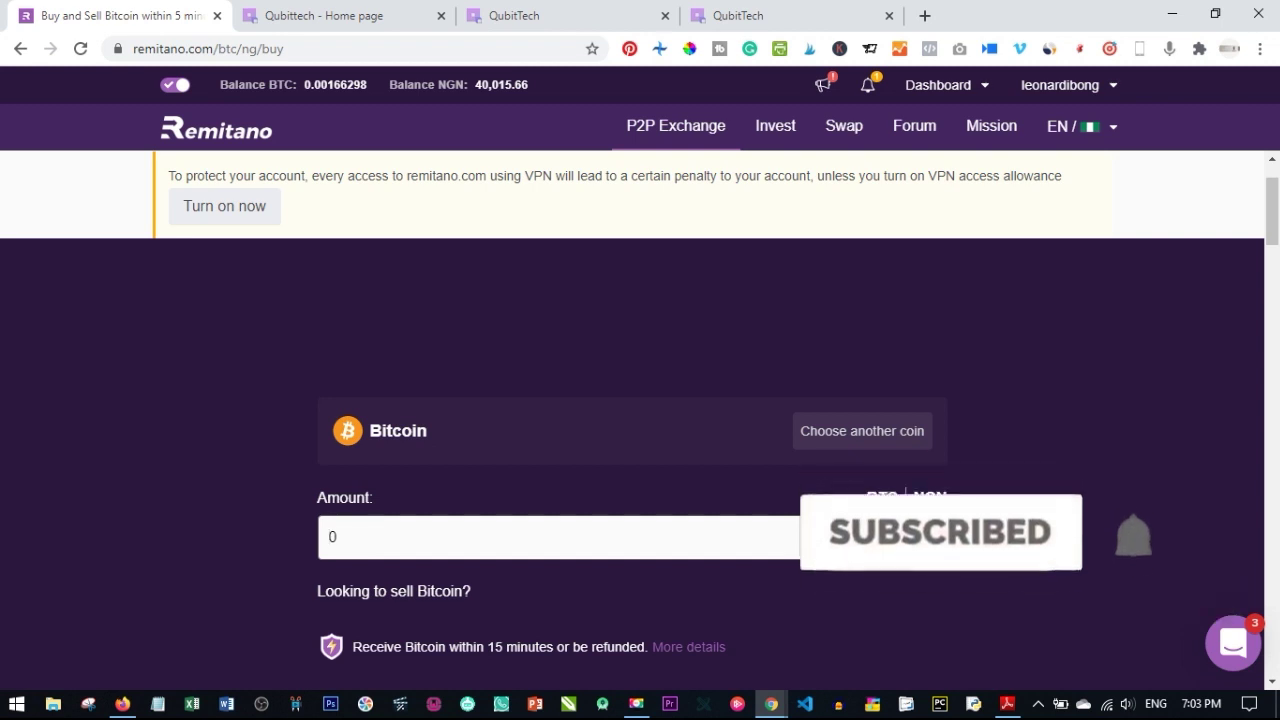
{"action": "left_click", "coordinate": [554, 540]}
{"action": "key", "text": "ctrl+a"}
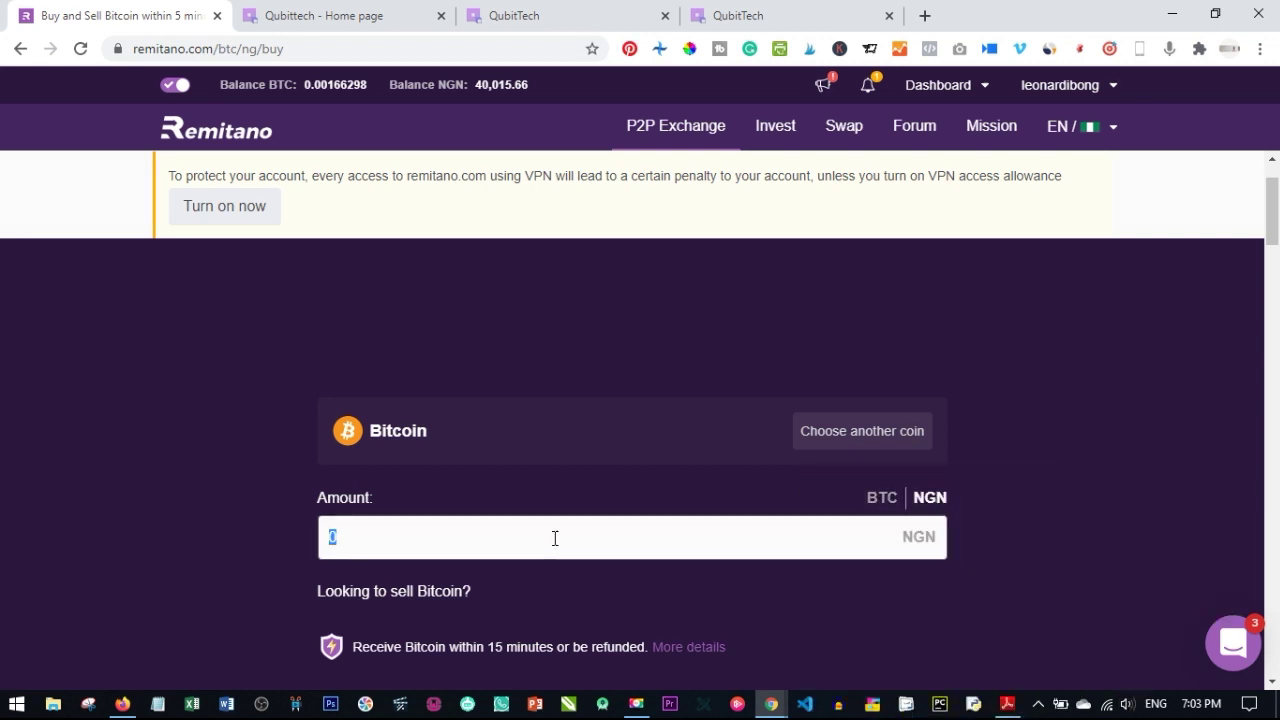
{"action": "key", "text": "ctrl+v"}
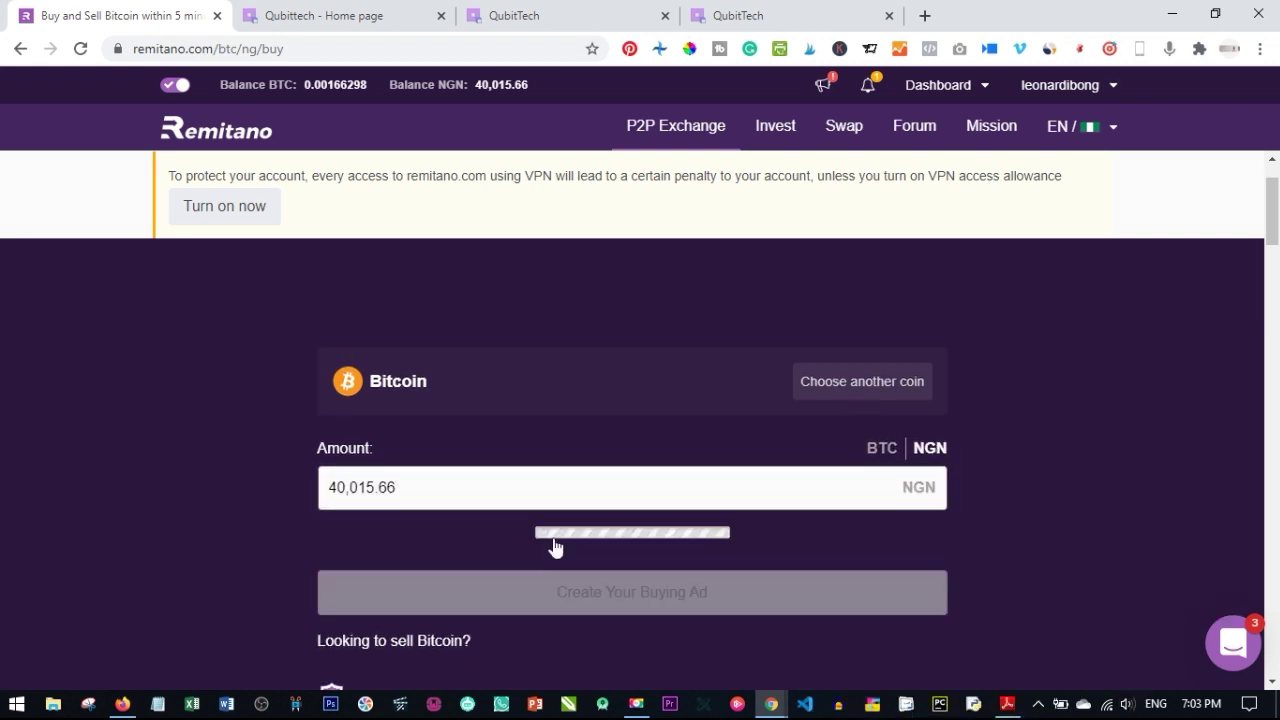
Step: Find the Bitcoin offer paid via Remitano NGN Wallet, open the trade for the full 40,015.66 NGN and confirm it
{"action": "scroll", "coordinate": [450, 451], "scroll_direction": "down", "scroll_amount": 2}
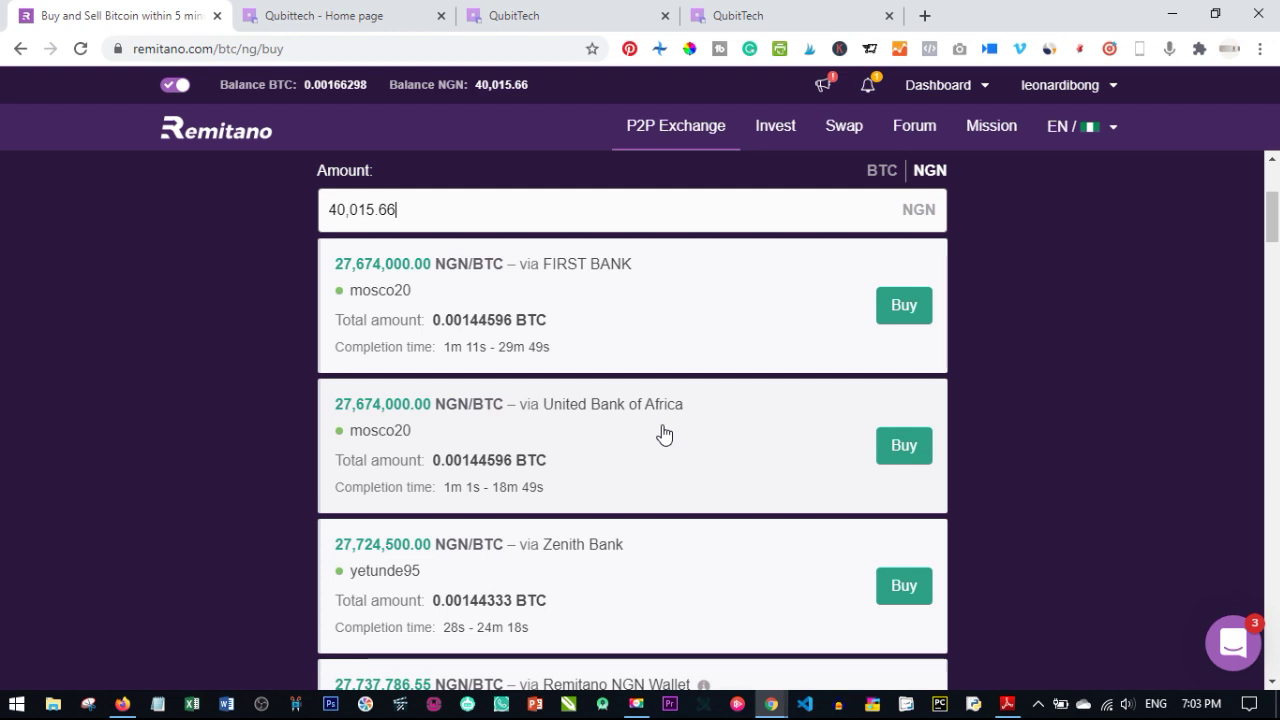
{"action": "scroll", "coordinate": [666, 437], "scroll_direction": "down", "scroll_amount": 1}
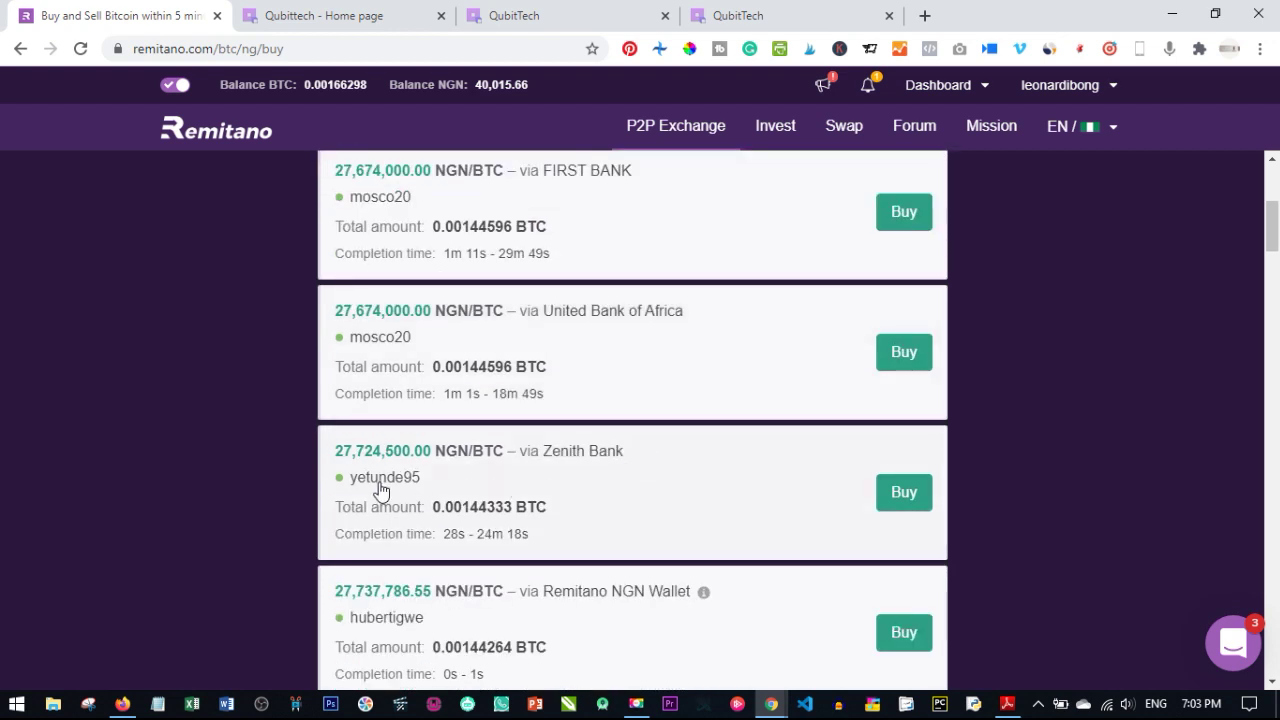
{"action": "scroll", "coordinate": [614, 471], "scroll_direction": "down", "scroll_amount": 2}
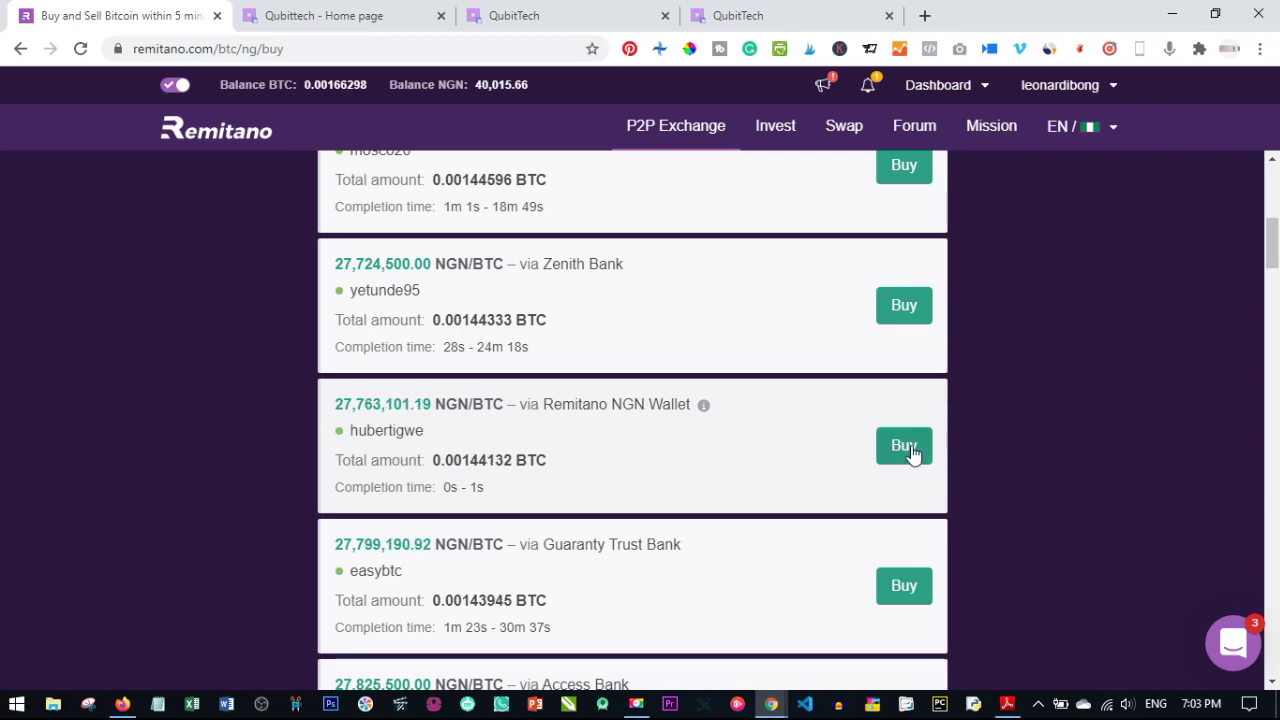
{"action": "left_click", "coordinate": [908, 448]}
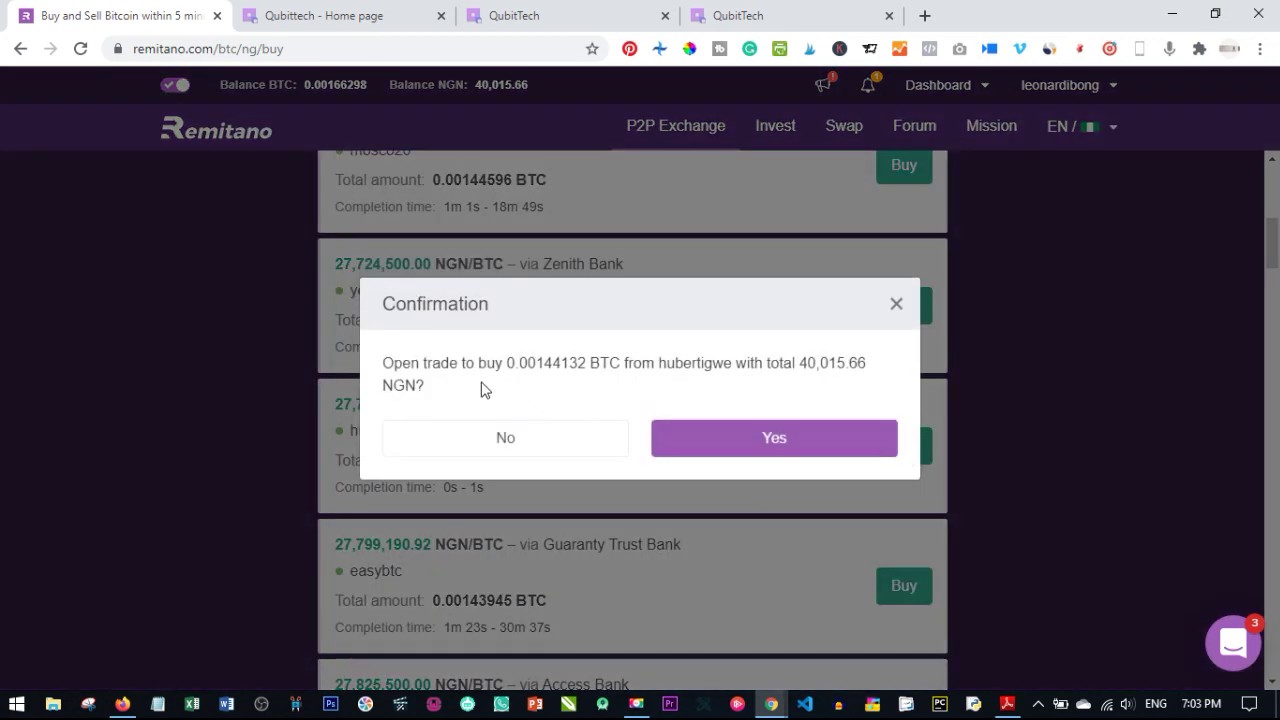
{"action": "left_click", "coordinate": [760, 437]}
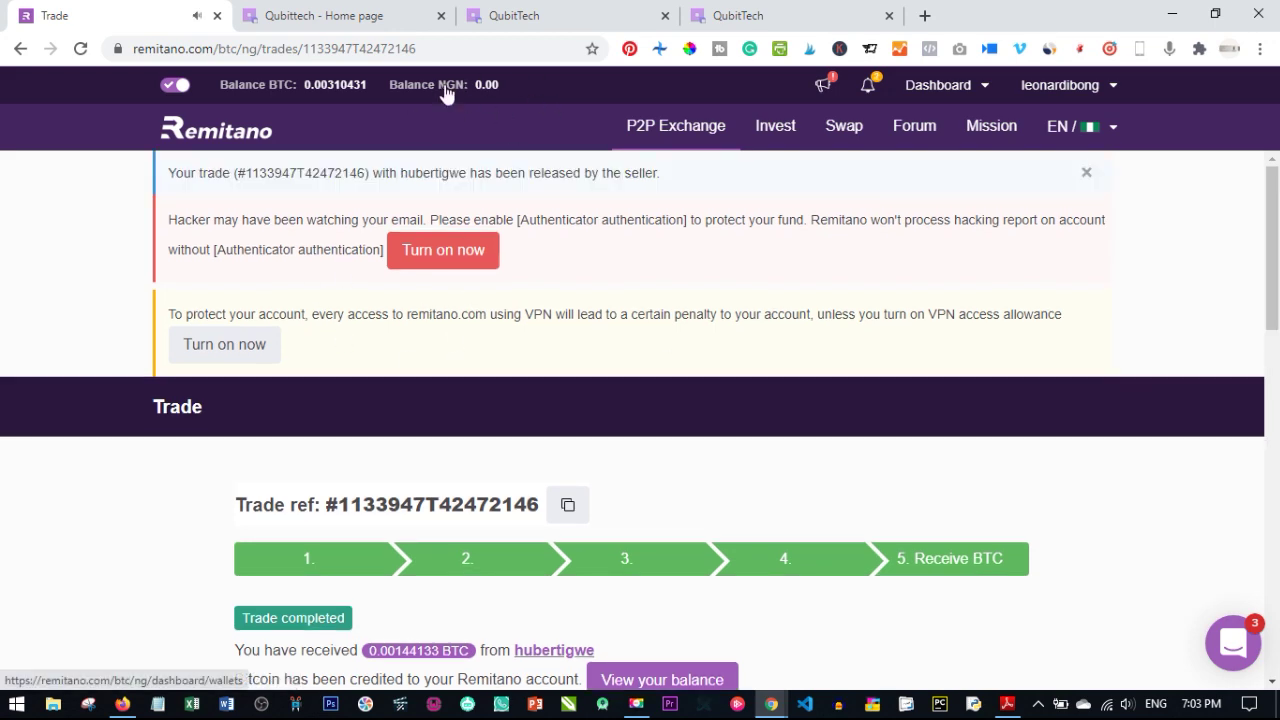
Step: Examine the Bitcoin trade's status and details, and check the Naira and Bitcoin balances in the wallets overview
{"action": "scroll", "coordinate": [643, 488], "scroll_direction": "down", "scroll_amount": 3}
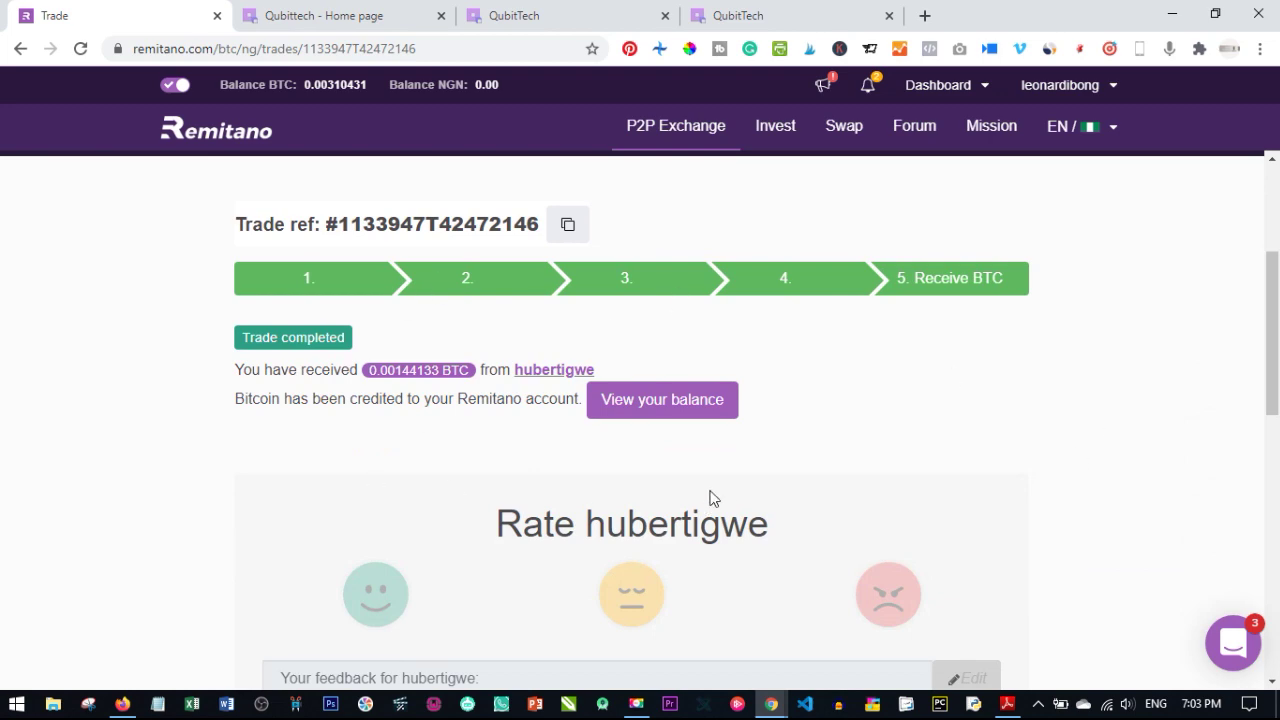
{"action": "scroll", "coordinate": [657, 490], "scroll_direction": "down", "scroll_amount": 2}
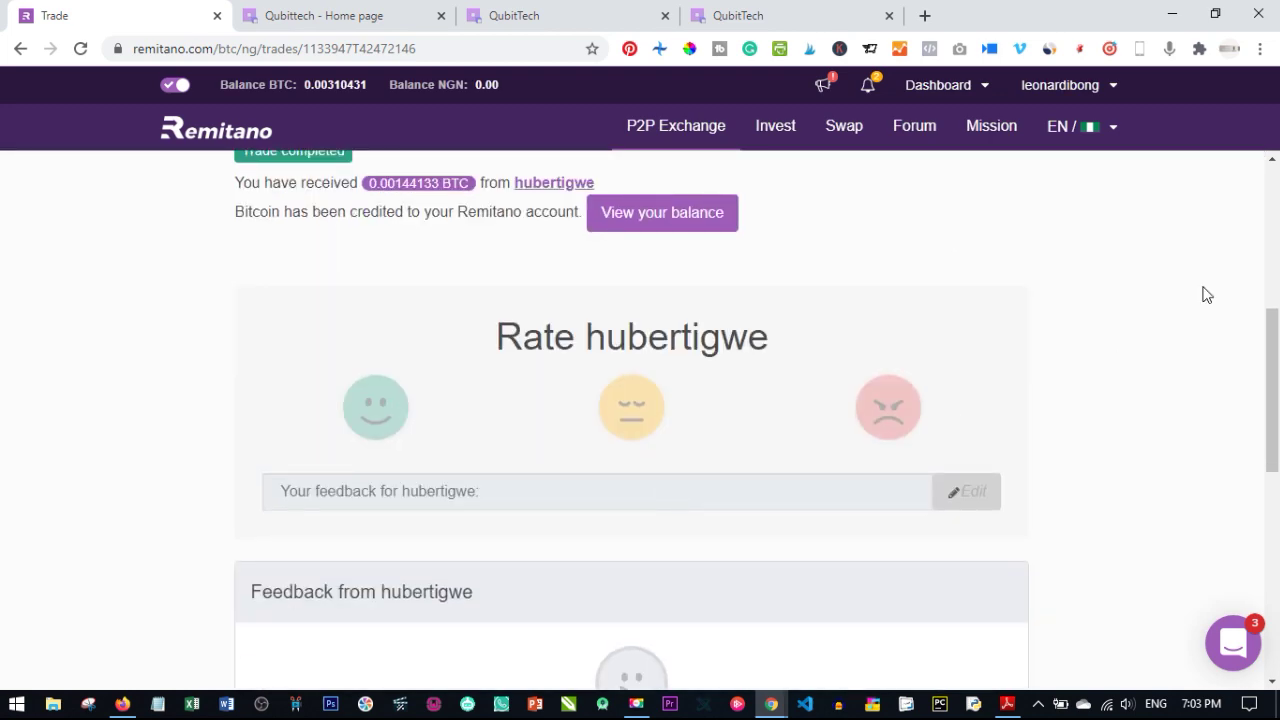
{"action": "scroll", "coordinate": [520, 451], "scroll_direction": "up", "scroll_amount": 4}
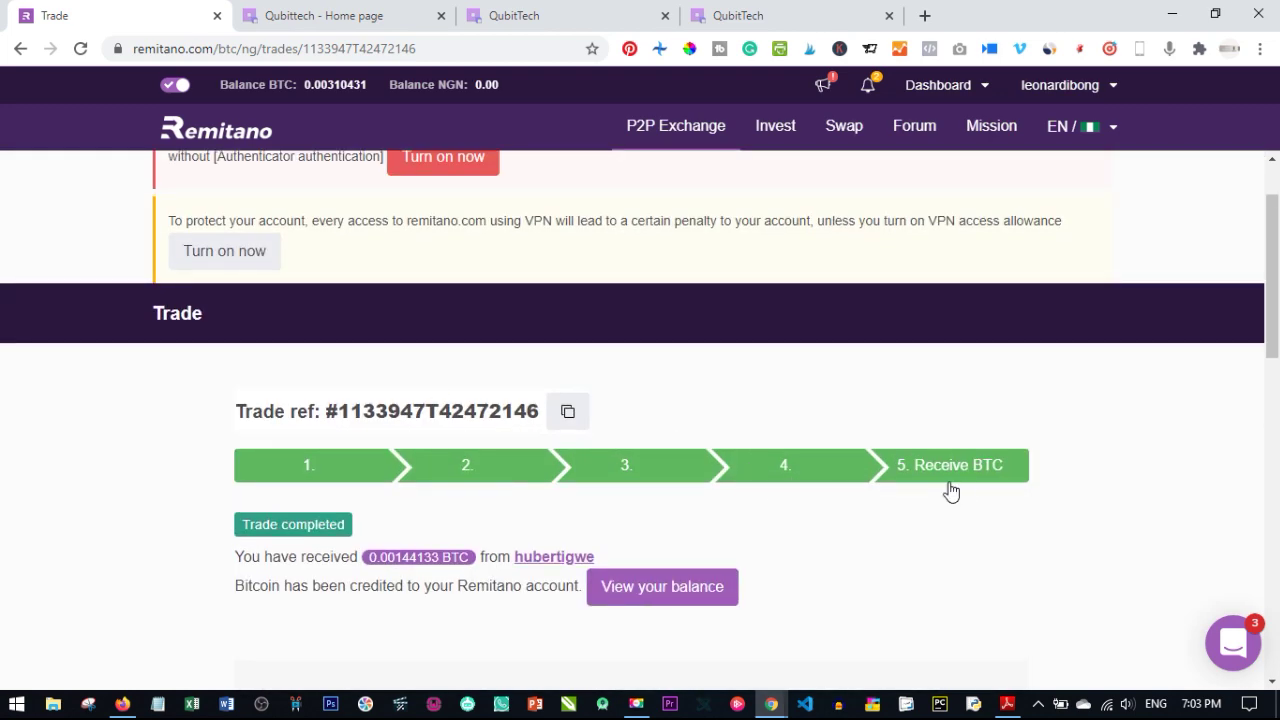
{"action": "left_click", "coordinate": [320, 88]}
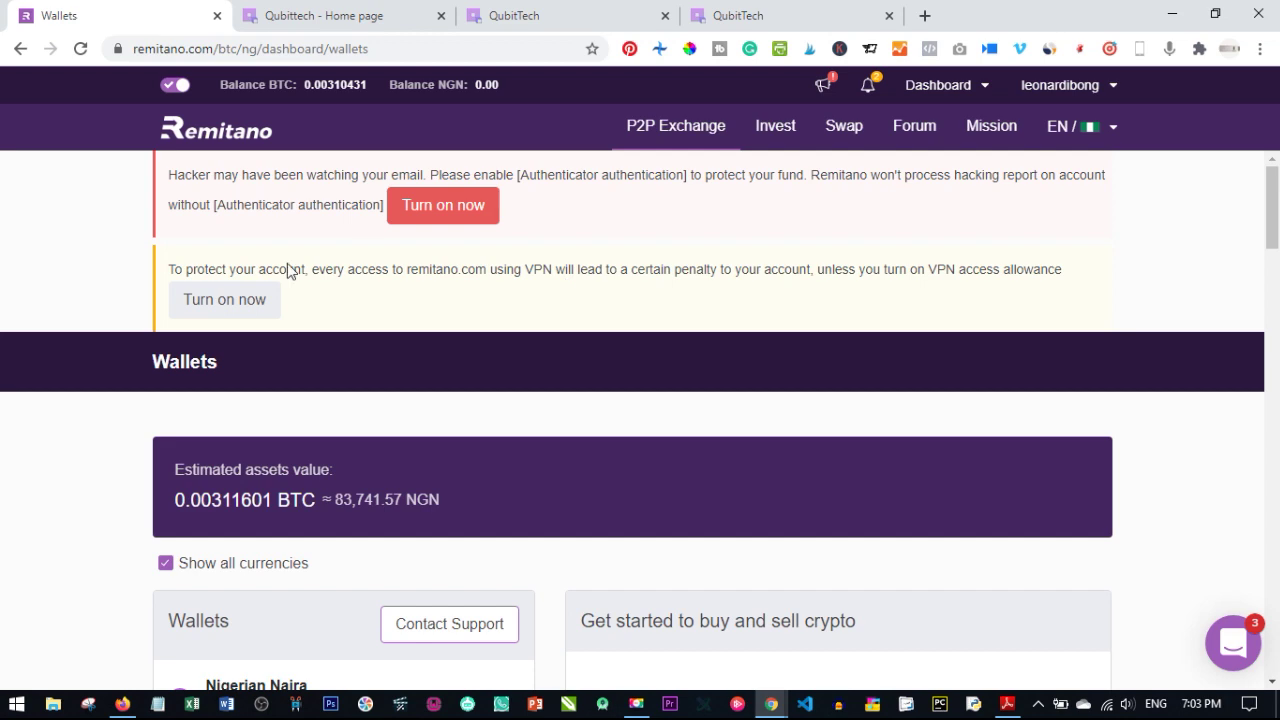
{"action": "scroll", "coordinate": [492, 449], "scroll_direction": "down", "scroll_amount": 2}
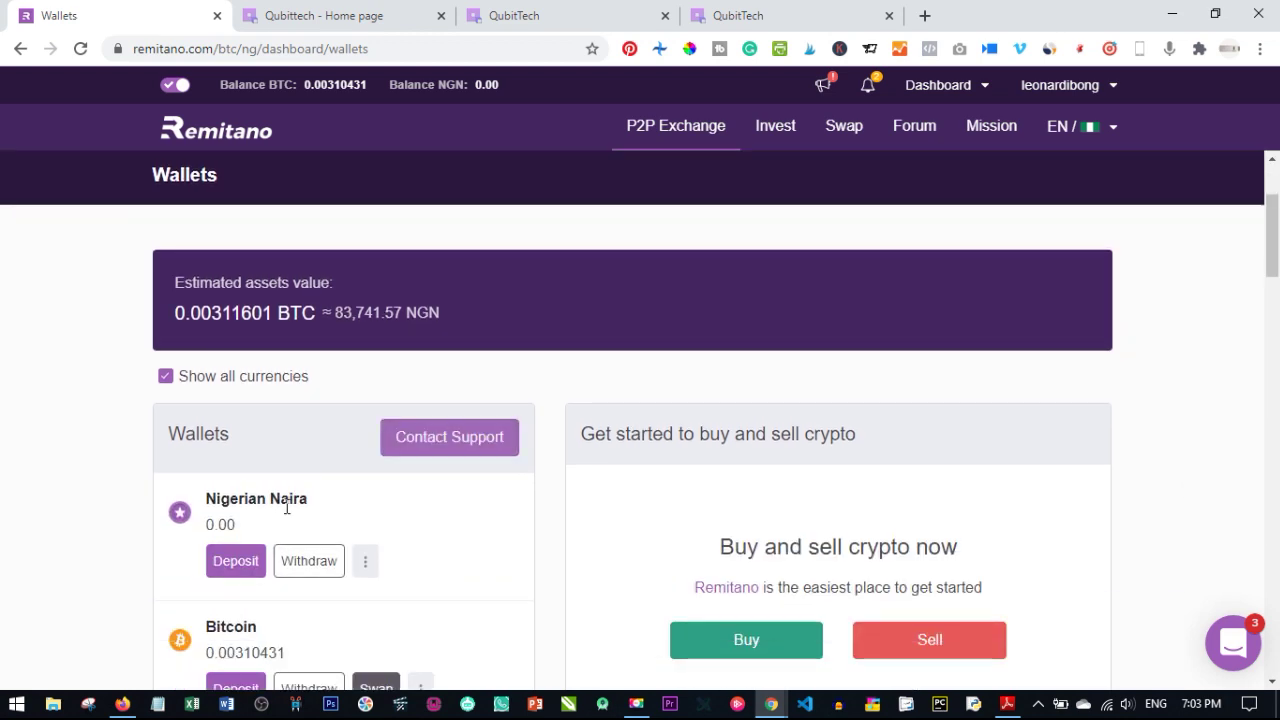
{"action": "scroll", "coordinate": [295, 493], "scroll_direction": "up", "scroll_amount": 2}
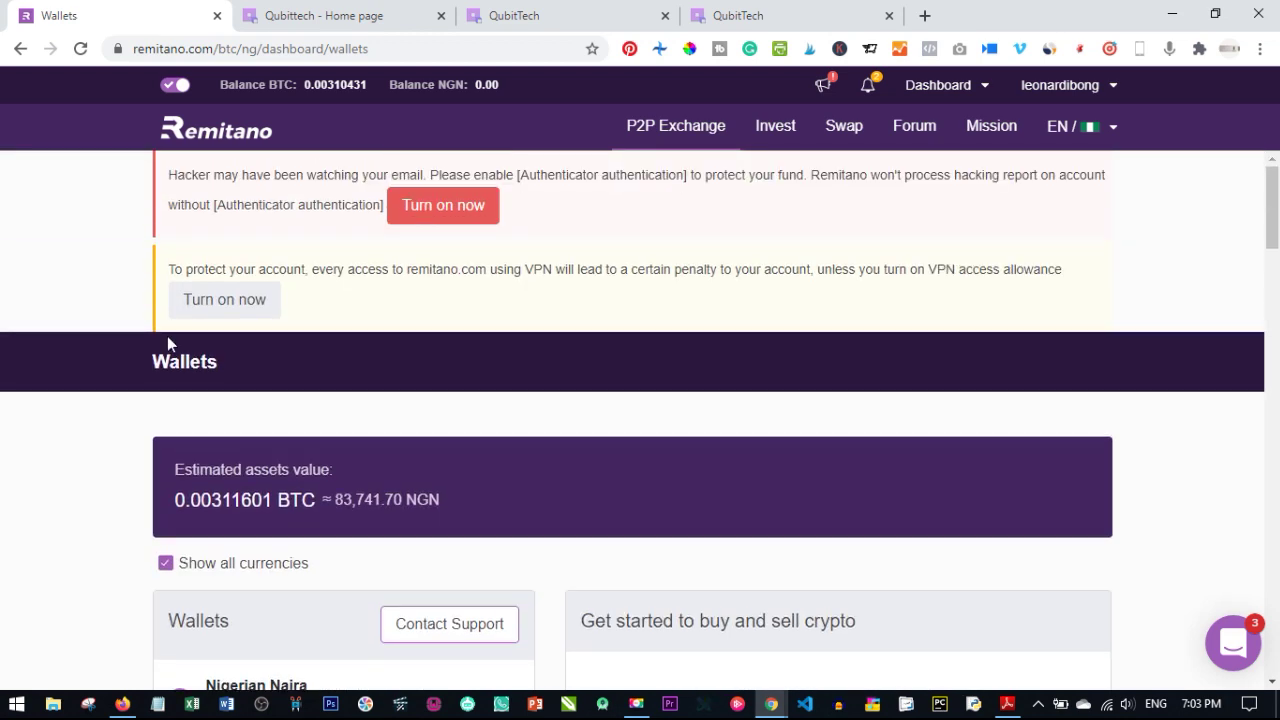
Step: Return to the Bitcoin buying page and look up offers for an amount of 50,000 NGN
{"action": "left_click", "coordinate": [231, 131]}
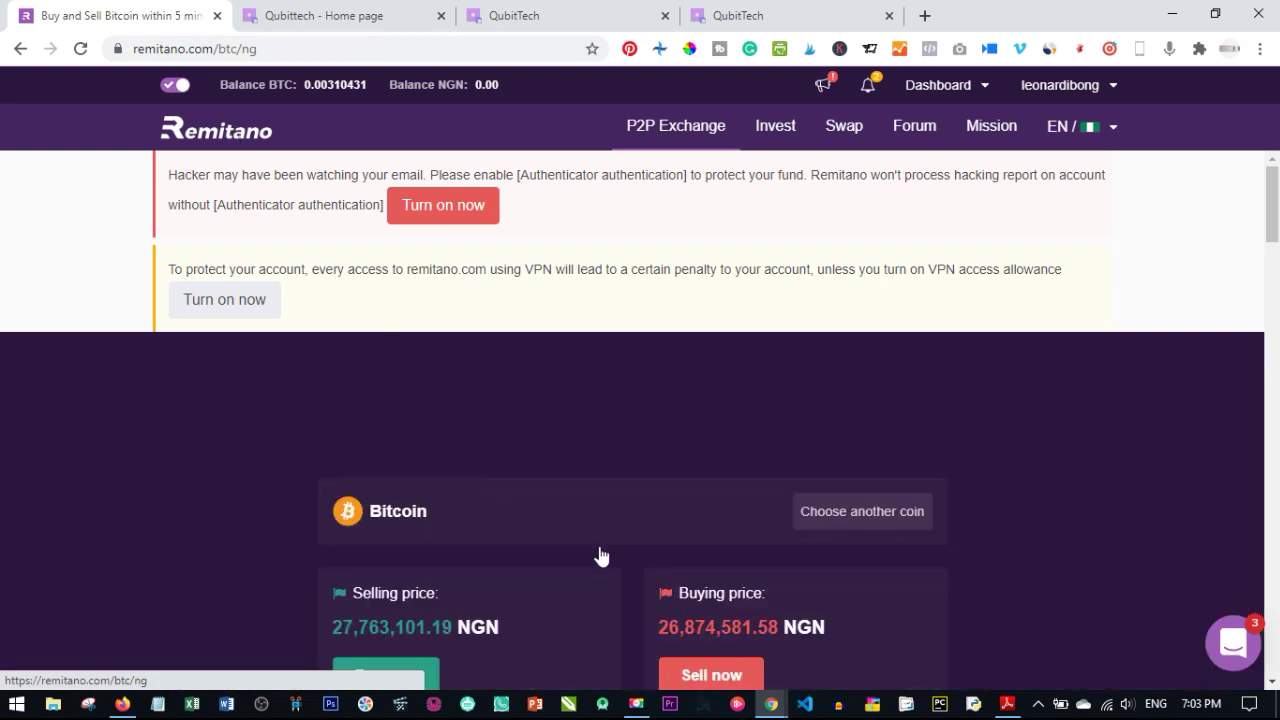
{"action": "scroll", "coordinate": [600, 505], "scroll_direction": "down", "scroll_amount": 1}
{"action": "left_click", "coordinate": [372, 583]}
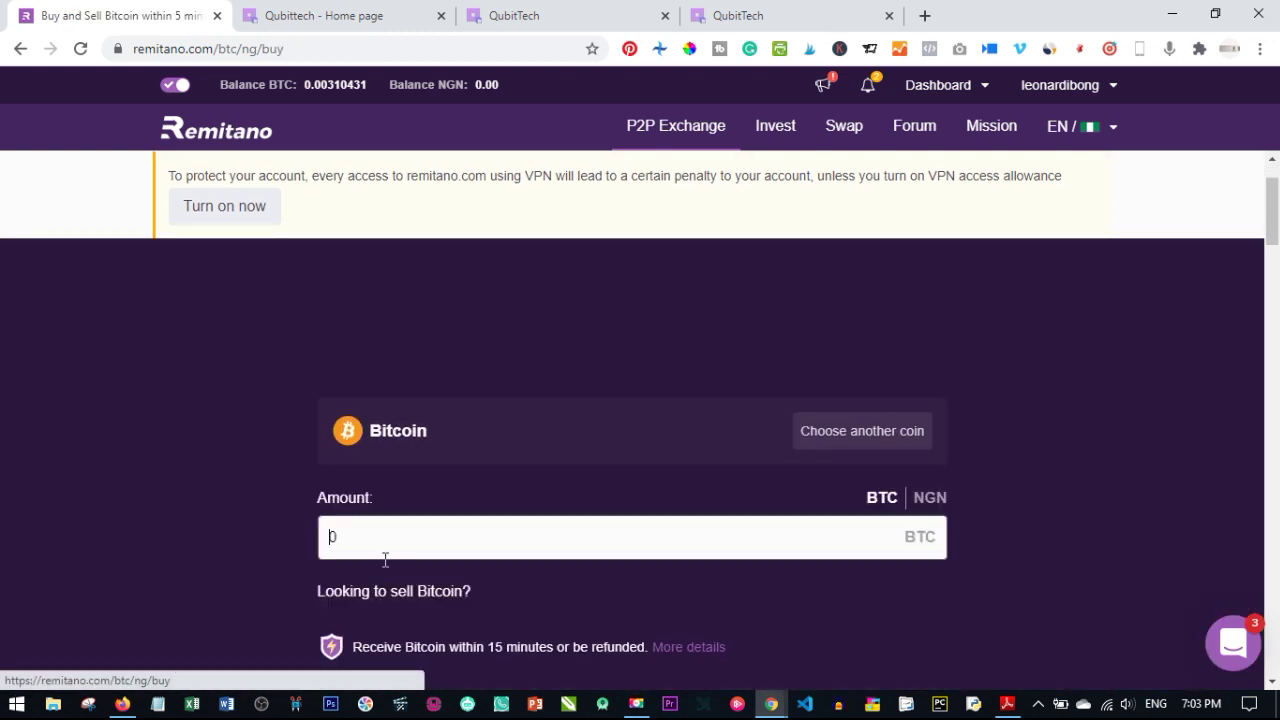
{"action": "left_click", "coordinate": [926, 498]}
{"action": "left_click", "coordinate": [603, 530]}
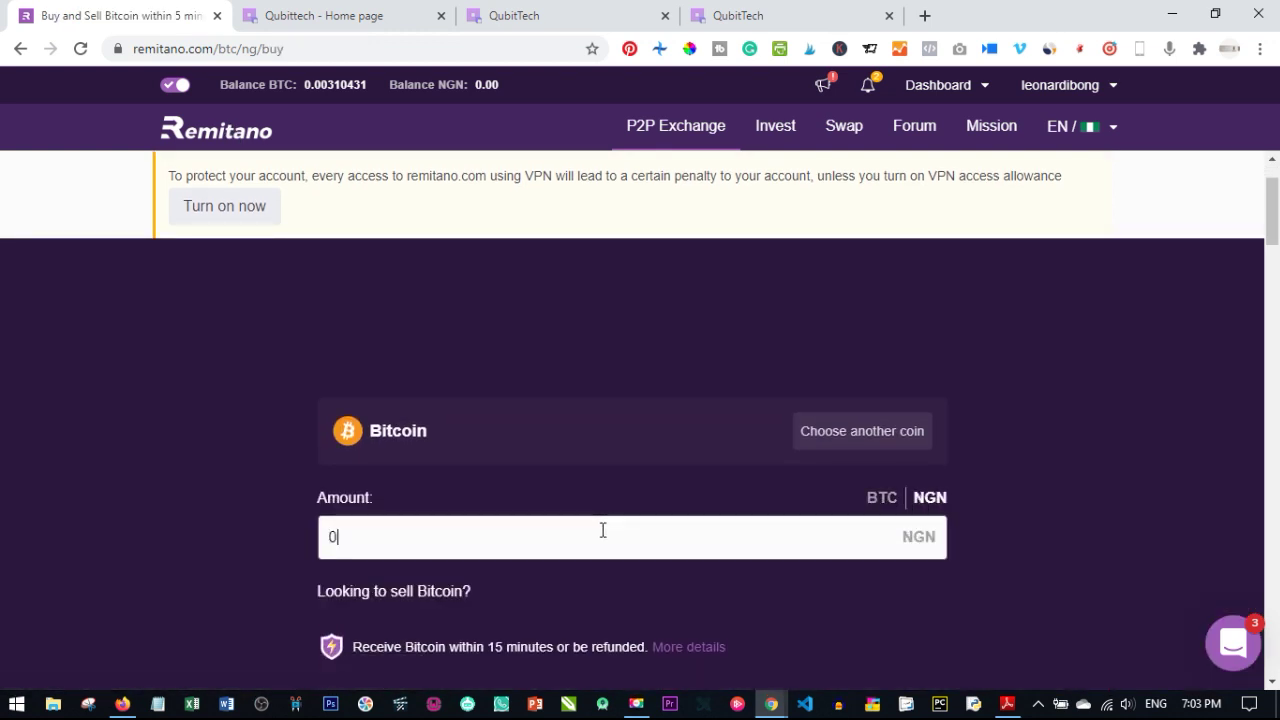
{"action": "type", "text": "5"}
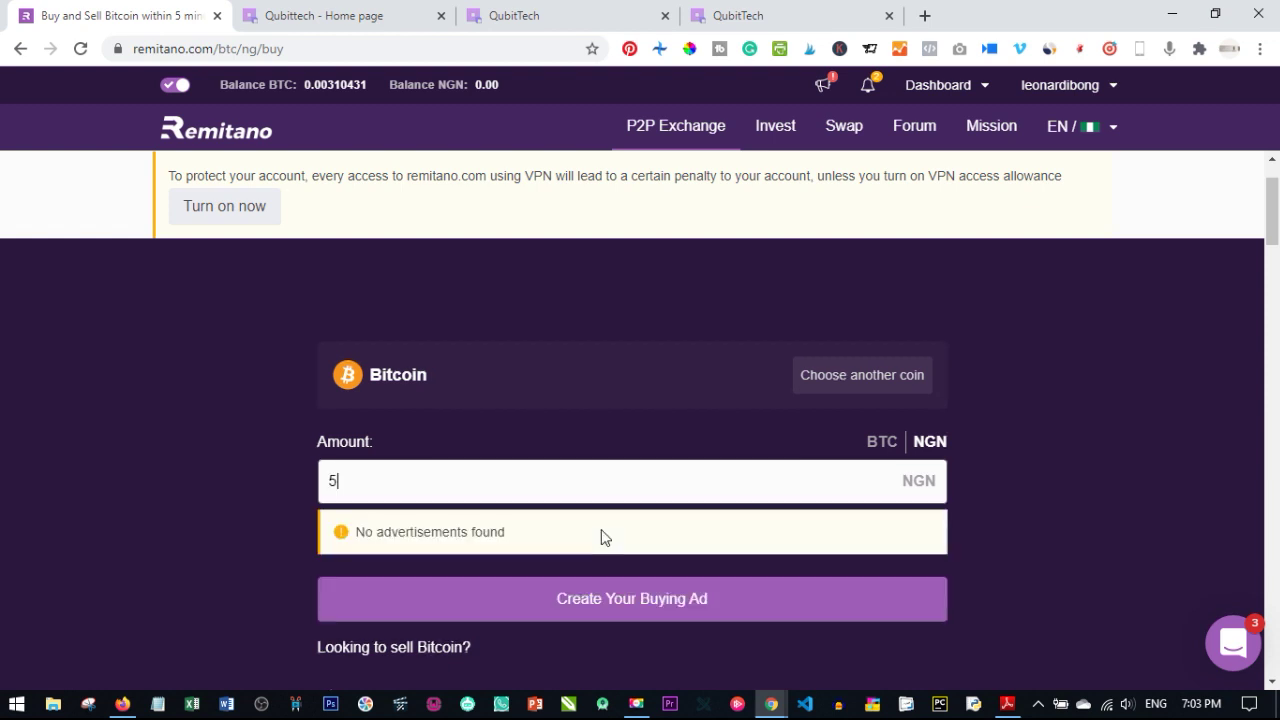
{"action": "type", "text": "0,000"}
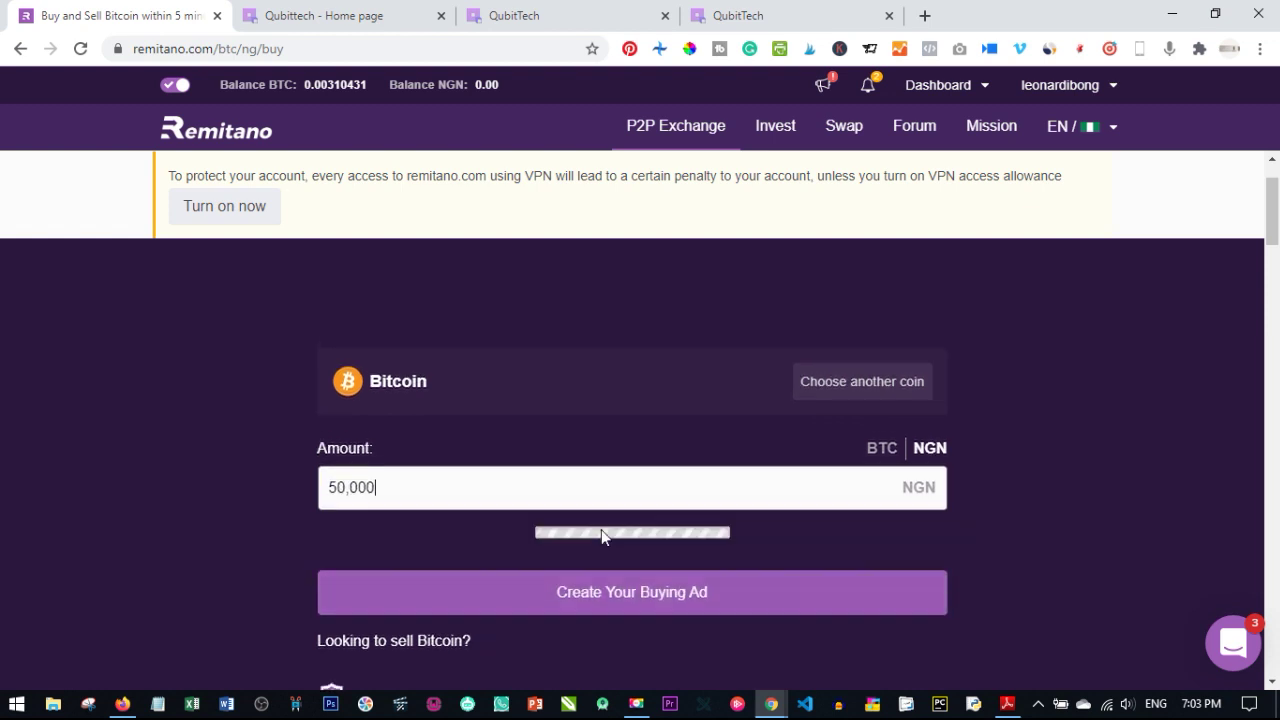
Step: Compare the payment banks, rates and completion times of the listed Bitcoin offers, including the Remitano NGN Wallet one
{"action": "scroll", "coordinate": [672, 496], "scroll_direction": "down", "scroll_amount": 1}
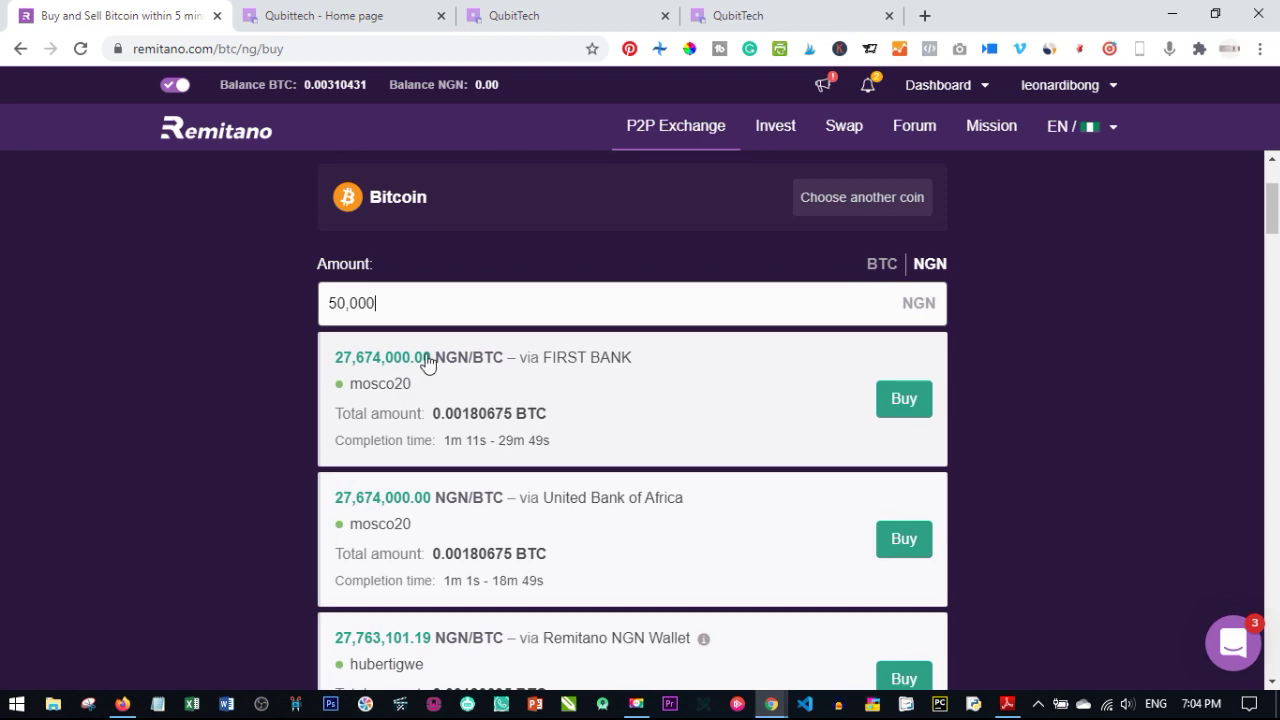
{"action": "scroll", "coordinate": [523, 586], "scroll_direction": "down", "scroll_amount": 1}
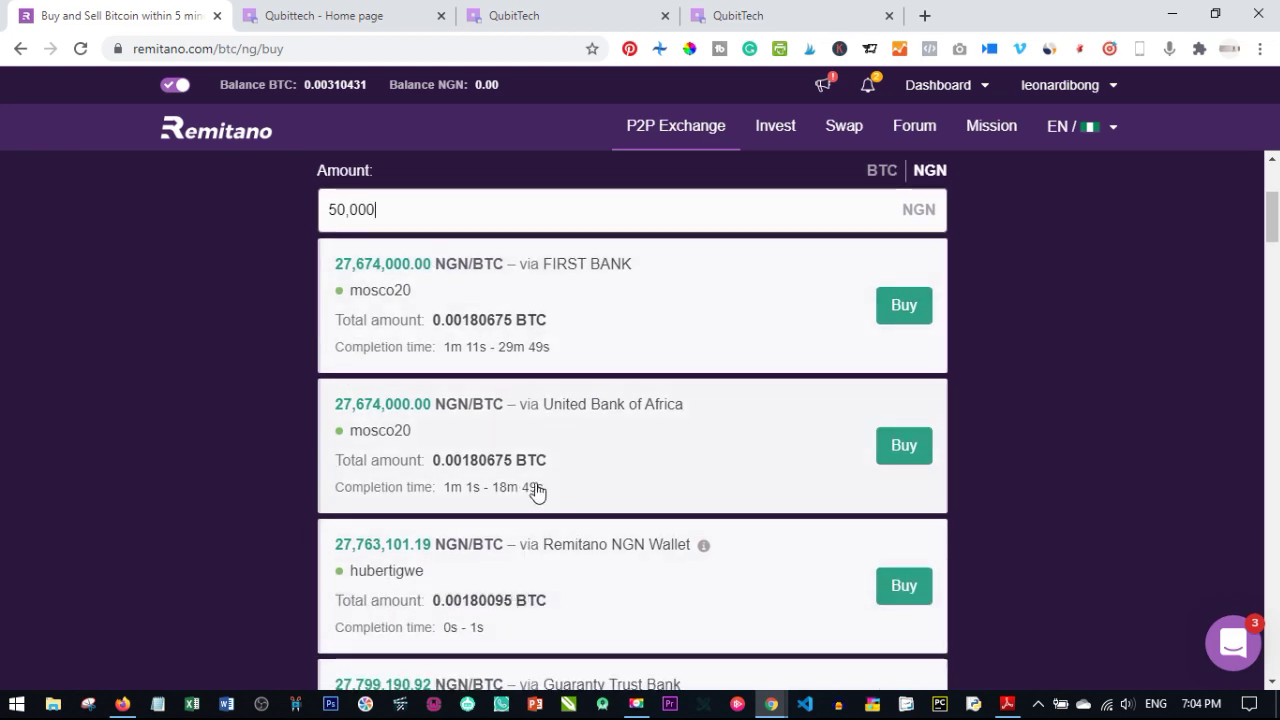
{"action": "scroll", "coordinate": [550, 460], "scroll_direction": "down", "scroll_amount": 3}
{"action": "scroll", "coordinate": [551, 449], "scroll_direction": "up", "scroll_amount": 3}
{"action": "scroll", "coordinate": [471, 380], "scroll_direction": "down", "scroll_amount": 2}
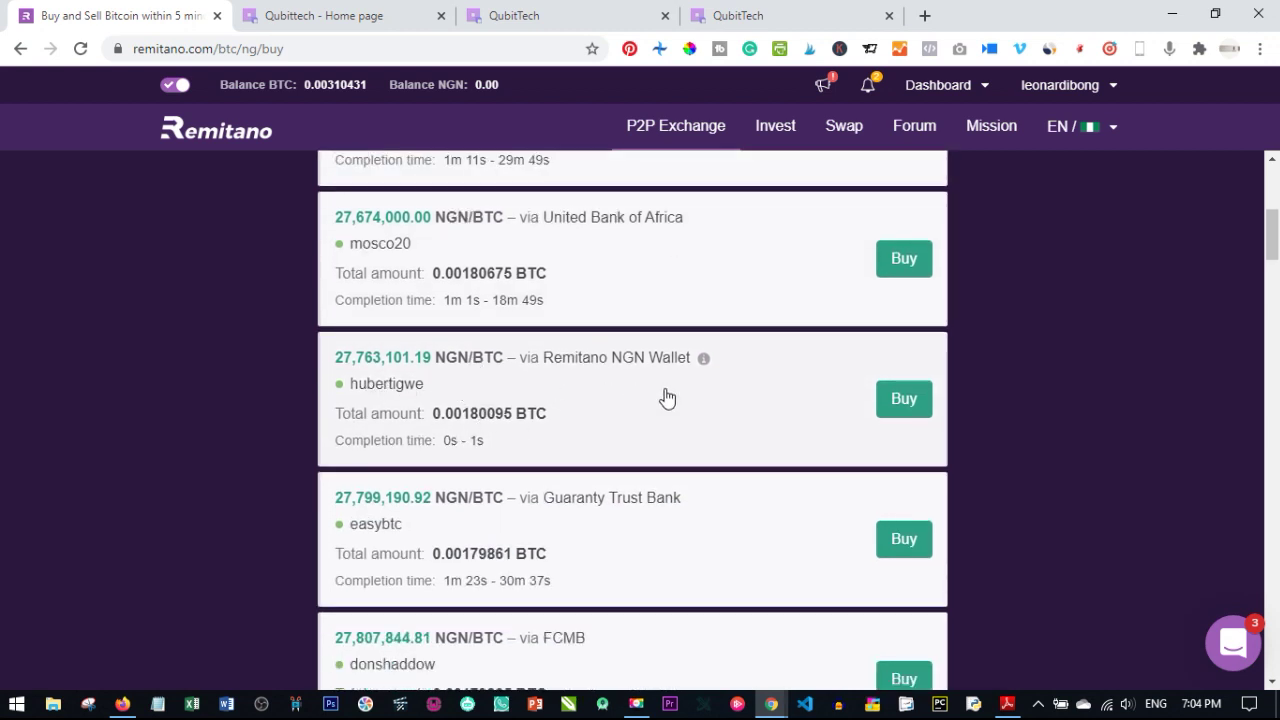
{"action": "scroll", "coordinate": [628, 426], "scroll_direction": "up", "scroll_amount": 4}
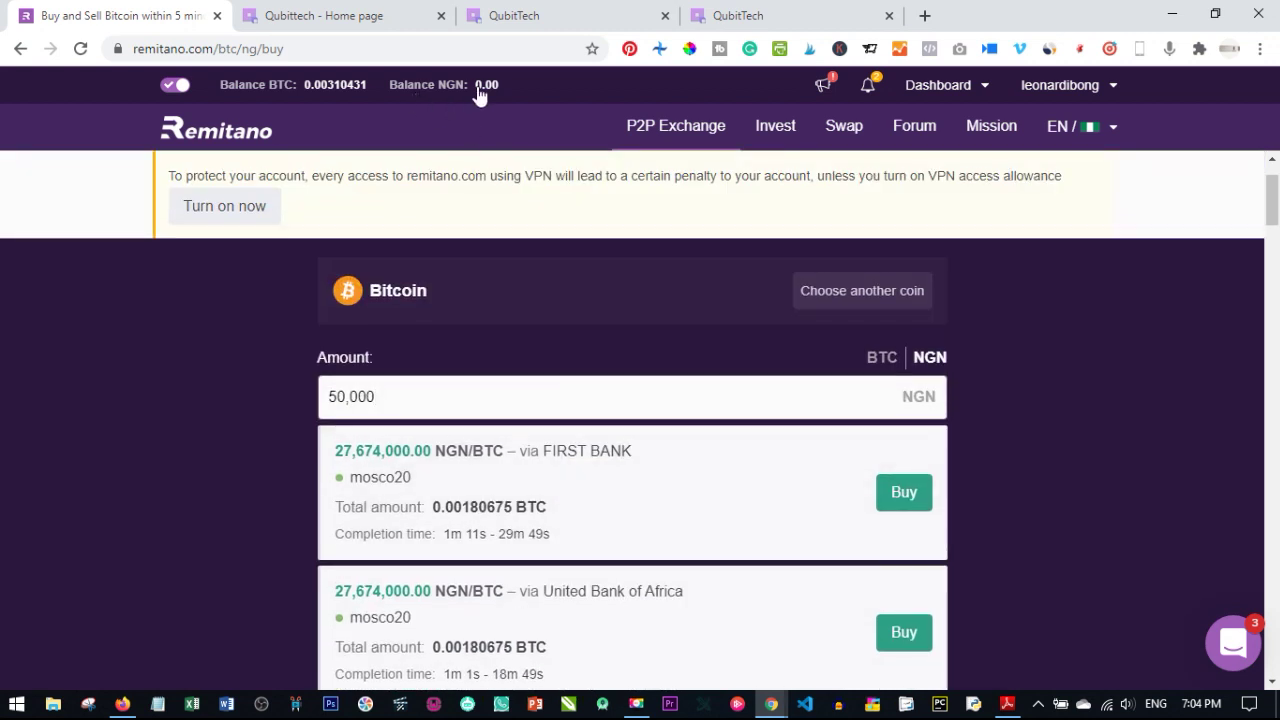
Step: Open the wallets overview from the NGN balance and examine the estimated assets value and the wallet list
{"action": "left_click", "coordinate": [426, 87]}
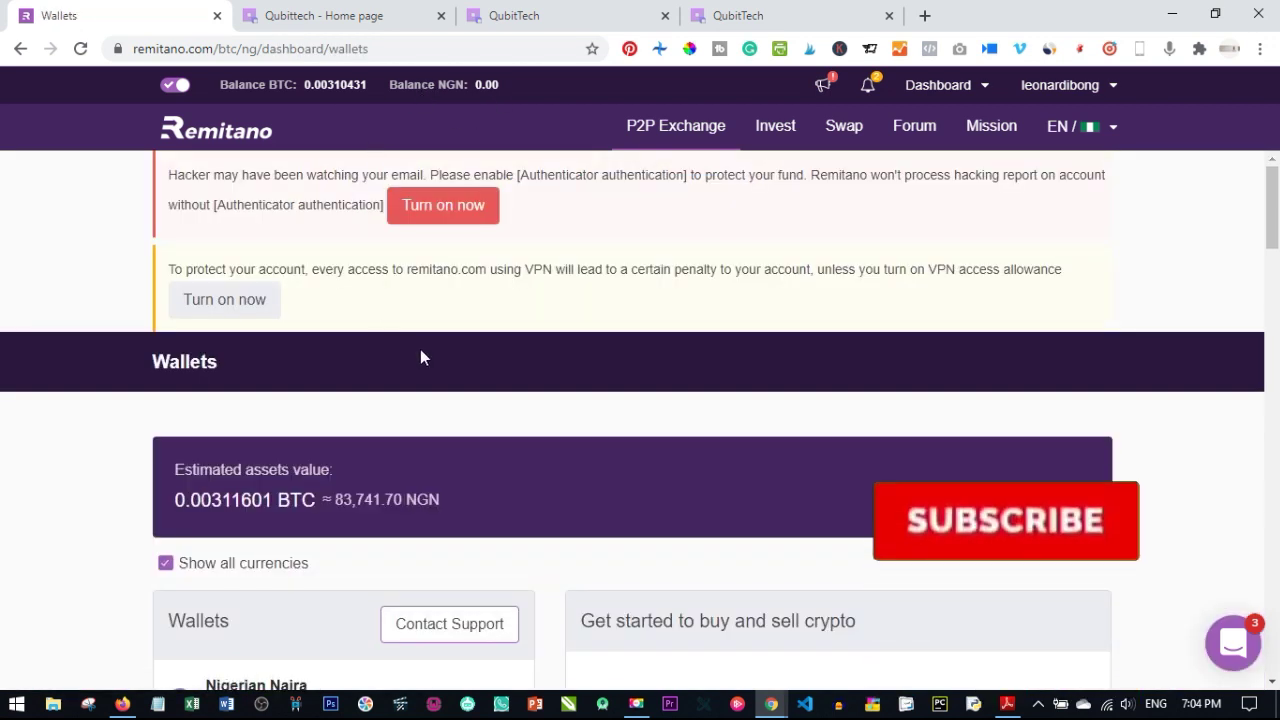
{"action": "scroll", "coordinate": [421, 357], "scroll_direction": "down", "scroll_amount": 3}
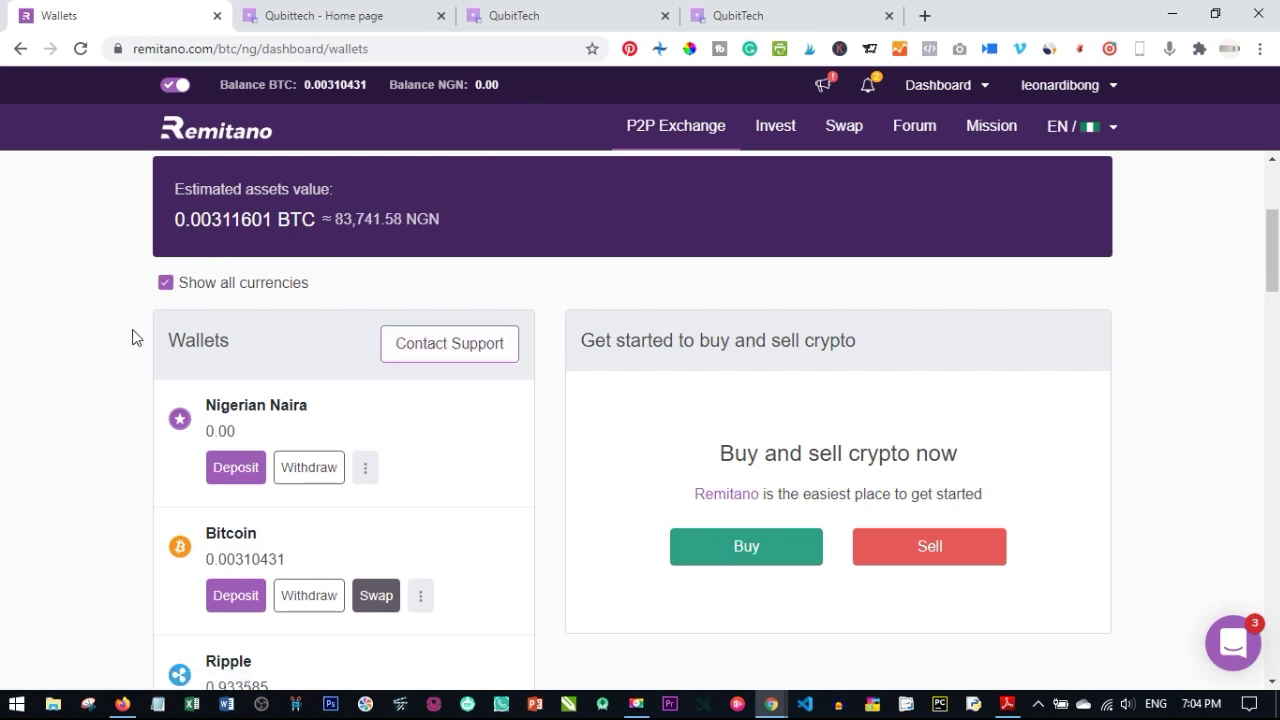
{"action": "scroll", "coordinate": [62, 340], "scroll_direction": "up", "scroll_amount": 3}
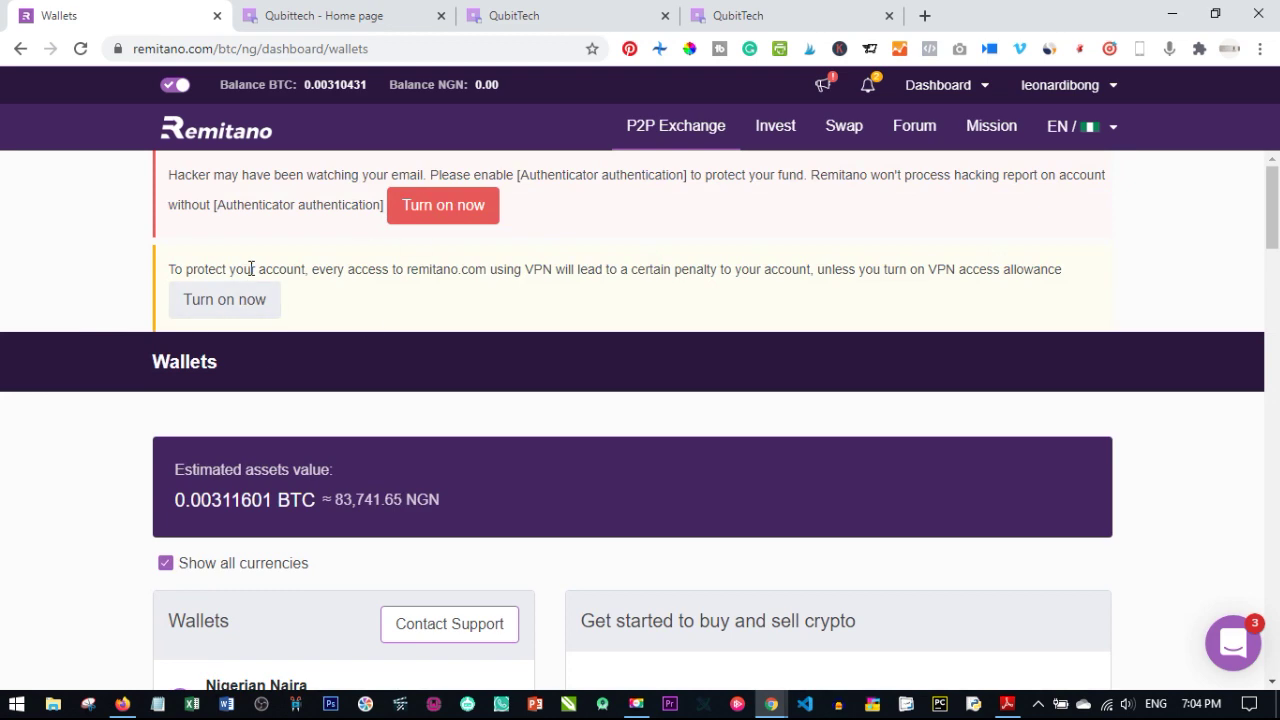
{"action": "scroll", "coordinate": [334, 403], "scroll_direction": "down", "scroll_amount": 3}
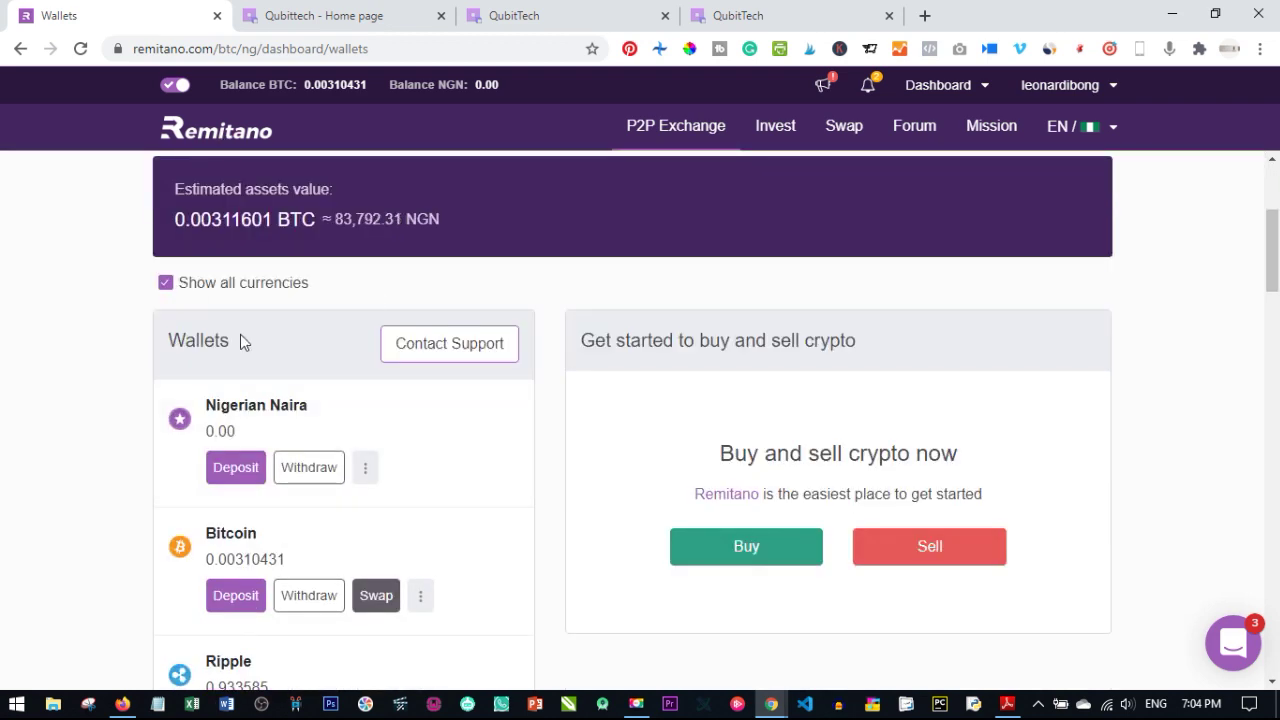
Step: Switch to the QubitTech home page, examine its products and services, and bring up the already open QubitTech sign-up form
{"action": "left_click", "coordinate": [300, 20]}
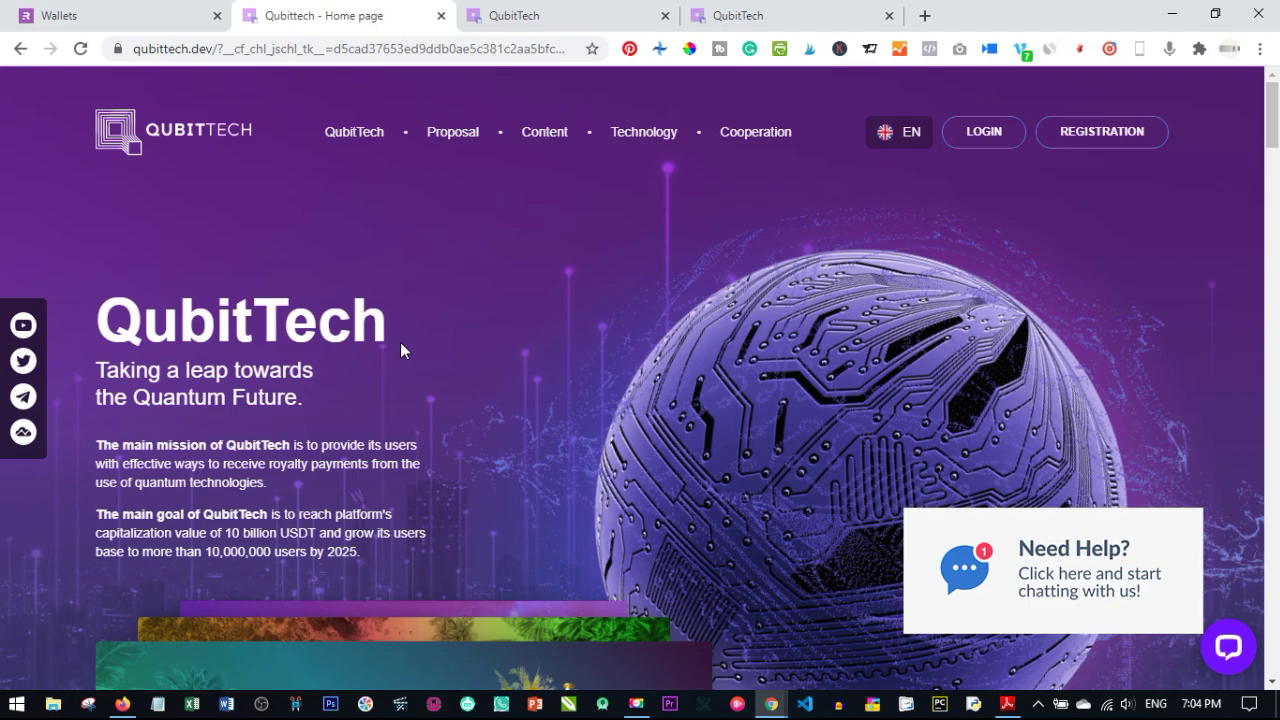
{"action": "scroll", "coordinate": [386, 416], "scroll_direction": "down", "scroll_amount": 20}
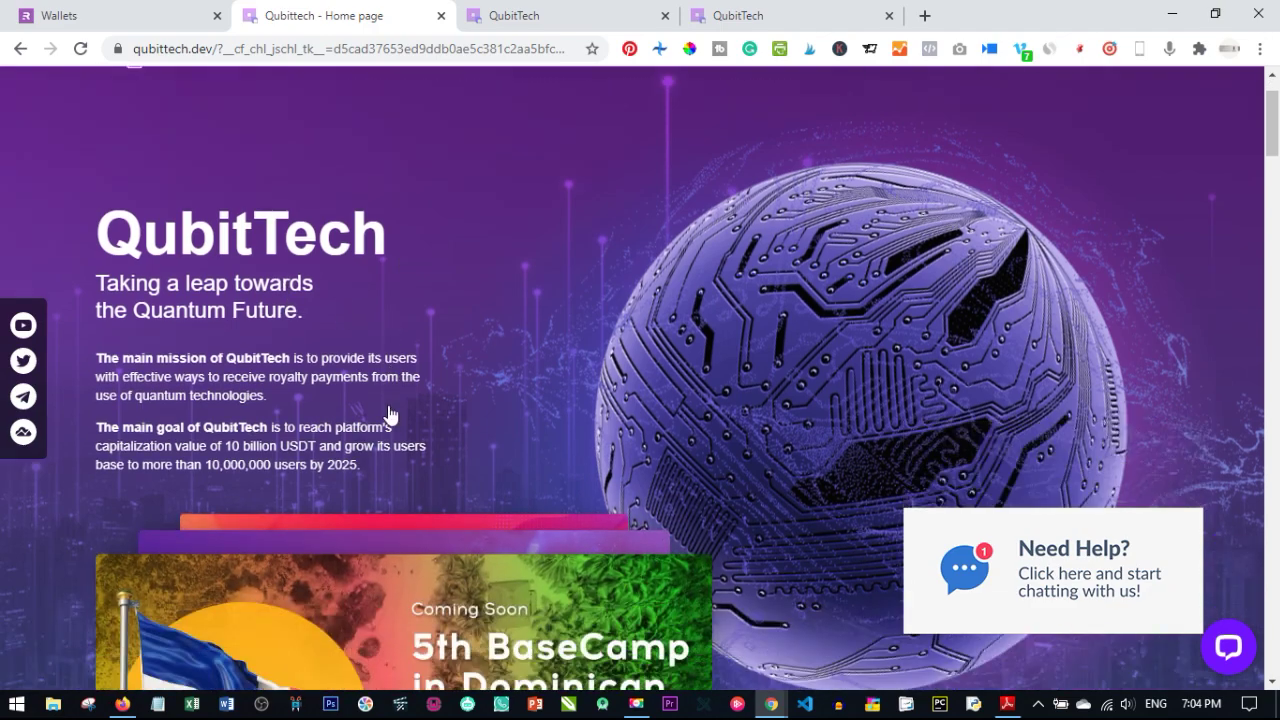
{"action": "scroll", "coordinate": [378, 402], "scroll_direction": "down", "scroll_amount": 20}
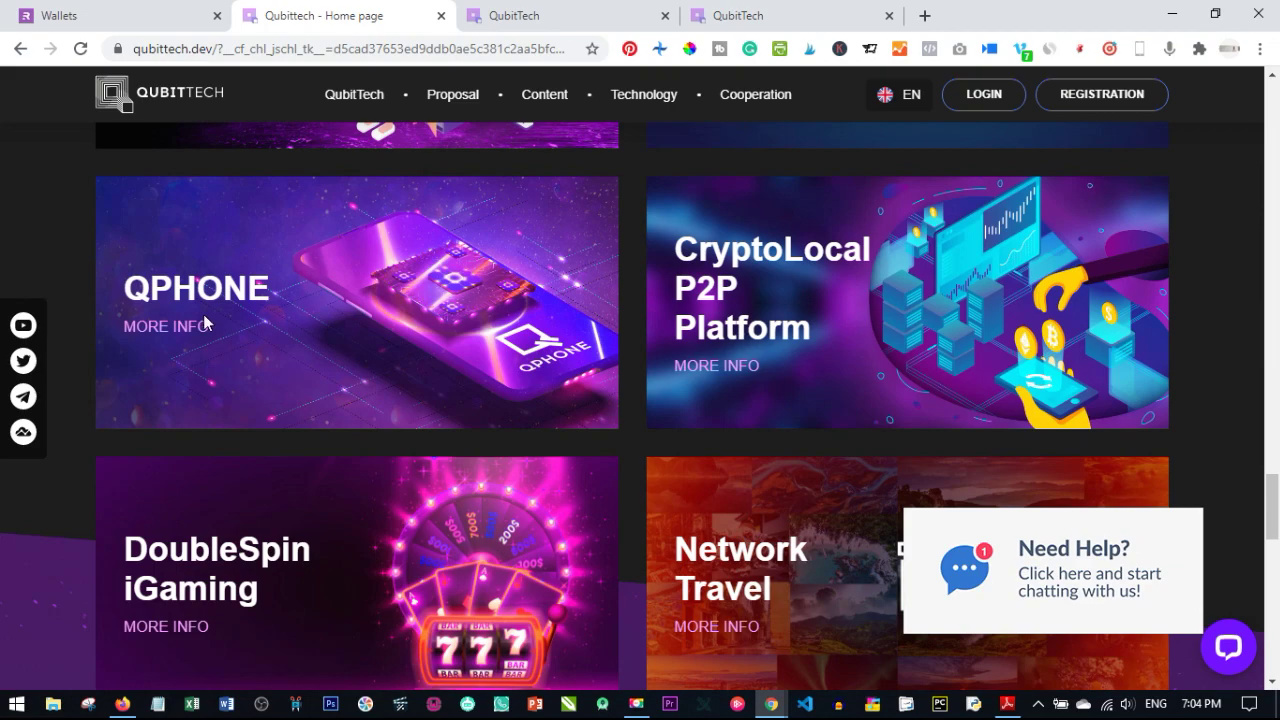
{"action": "scroll", "coordinate": [540, 363], "scroll_direction": "down", "scroll_amount": 5}
{"action": "scroll", "coordinate": [555, 350], "scroll_direction": "up", "scroll_amount": 16}
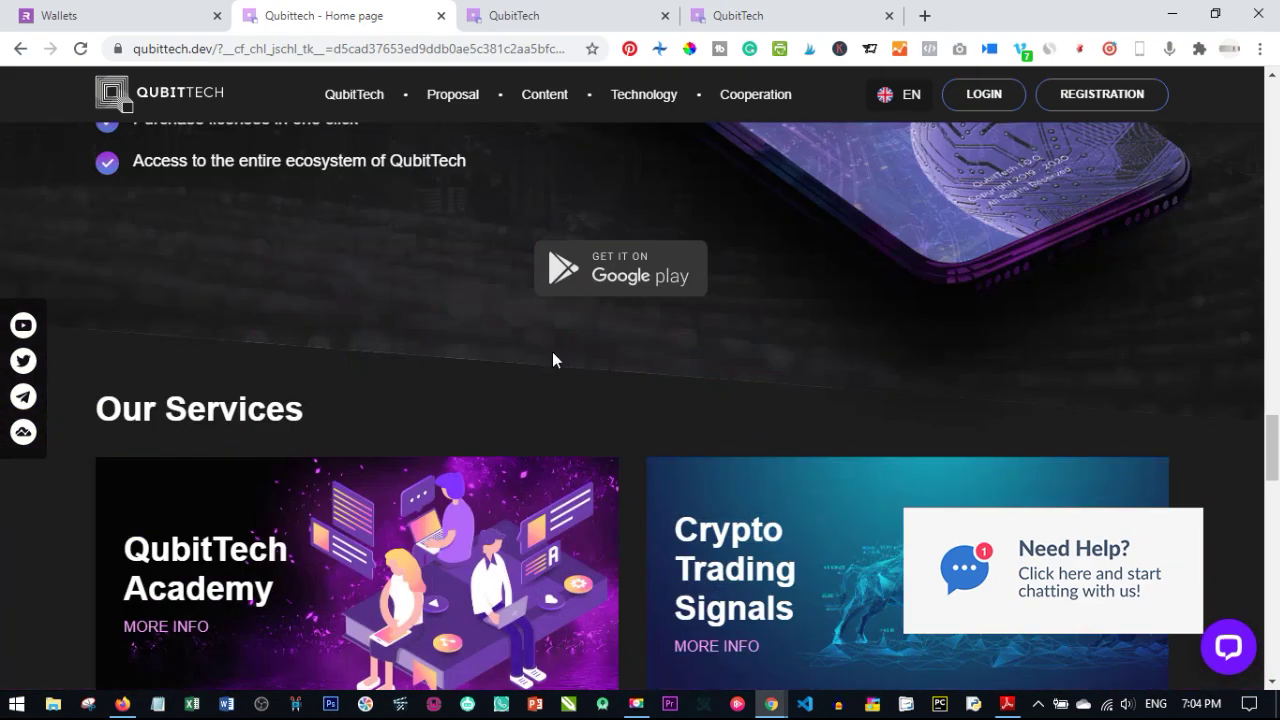
{"action": "scroll", "coordinate": [343, 312], "scroll_direction": "up", "scroll_amount": 10}
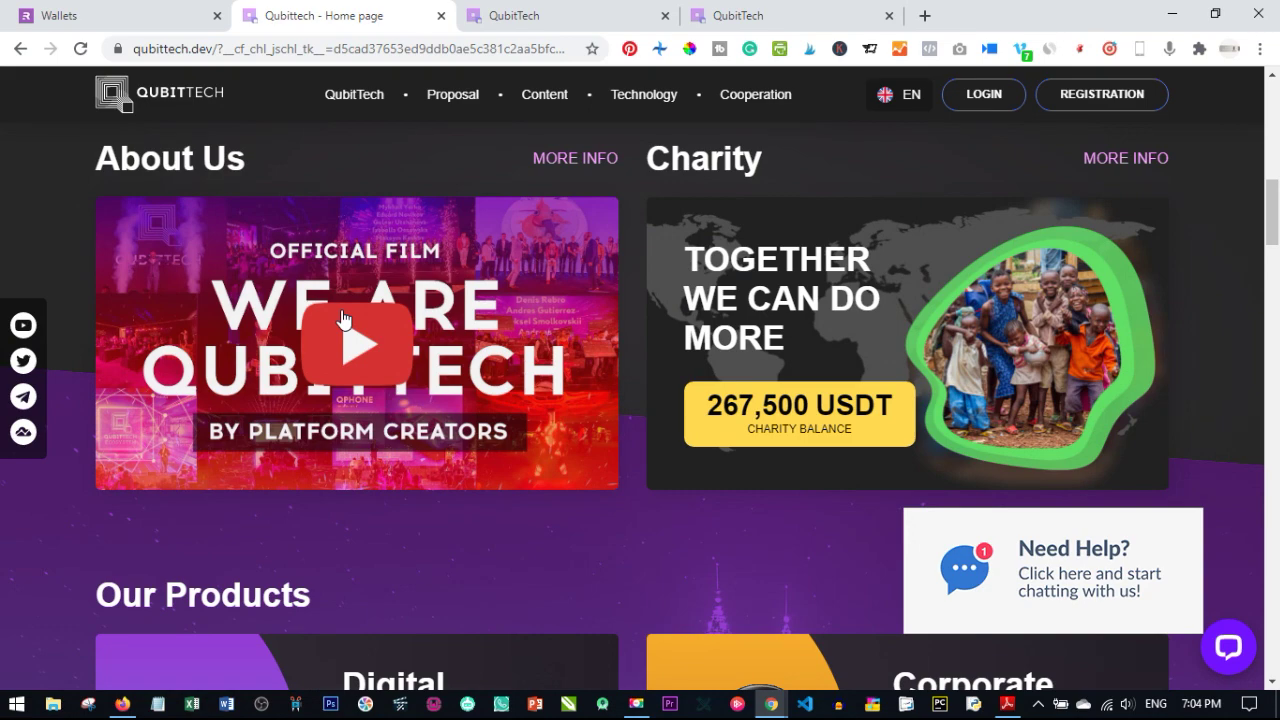
{"action": "scroll", "coordinate": [343, 318], "scroll_direction": "up", "scroll_amount": 10}
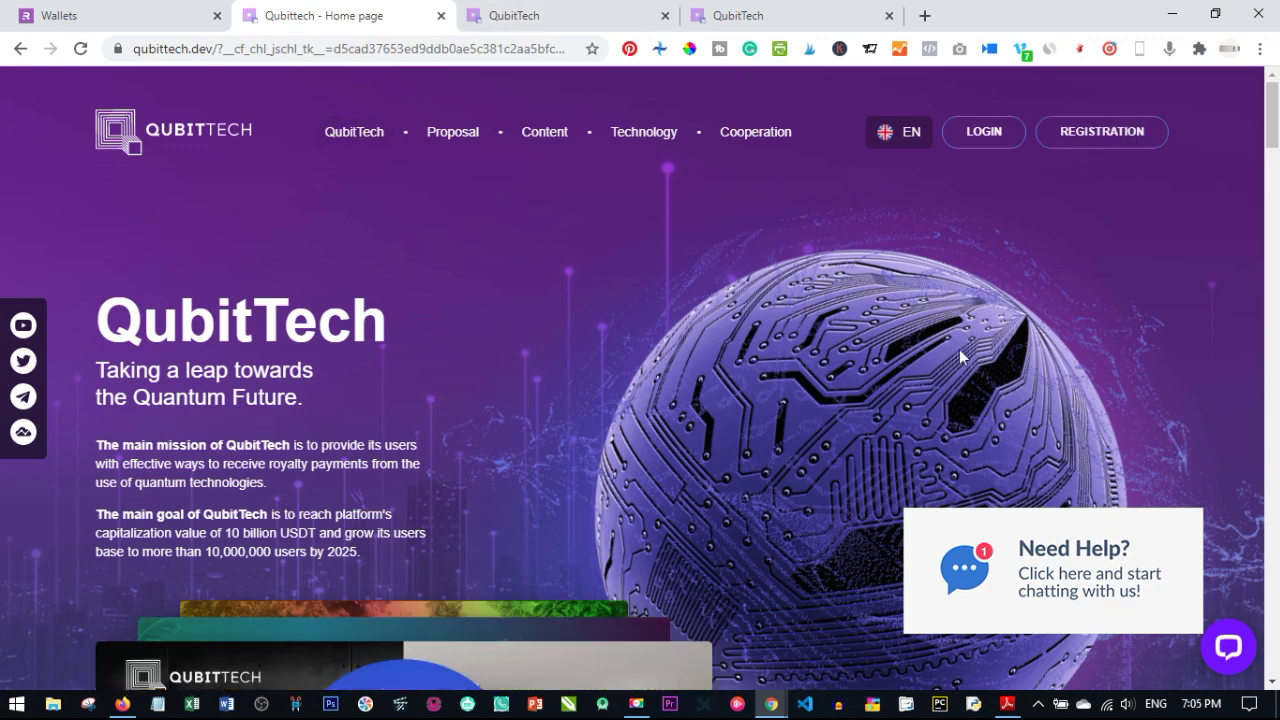
{"action": "left_click", "coordinate": [533, 14]}
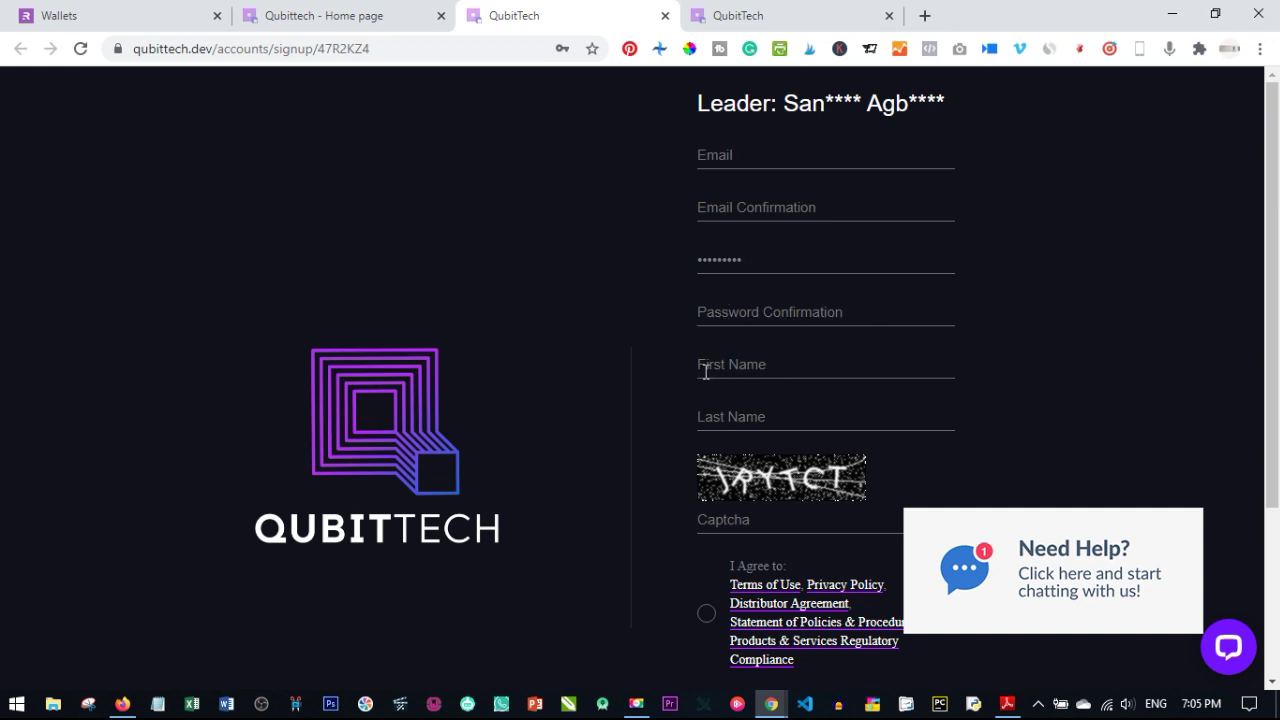
Step: Examine the QubitTech sign-up form's fields, captcha, agreement options and non-US-citizen declaration
{"action": "scroll", "coordinate": [780, 440], "scroll_direction": "down", "scroll_amount": 2}
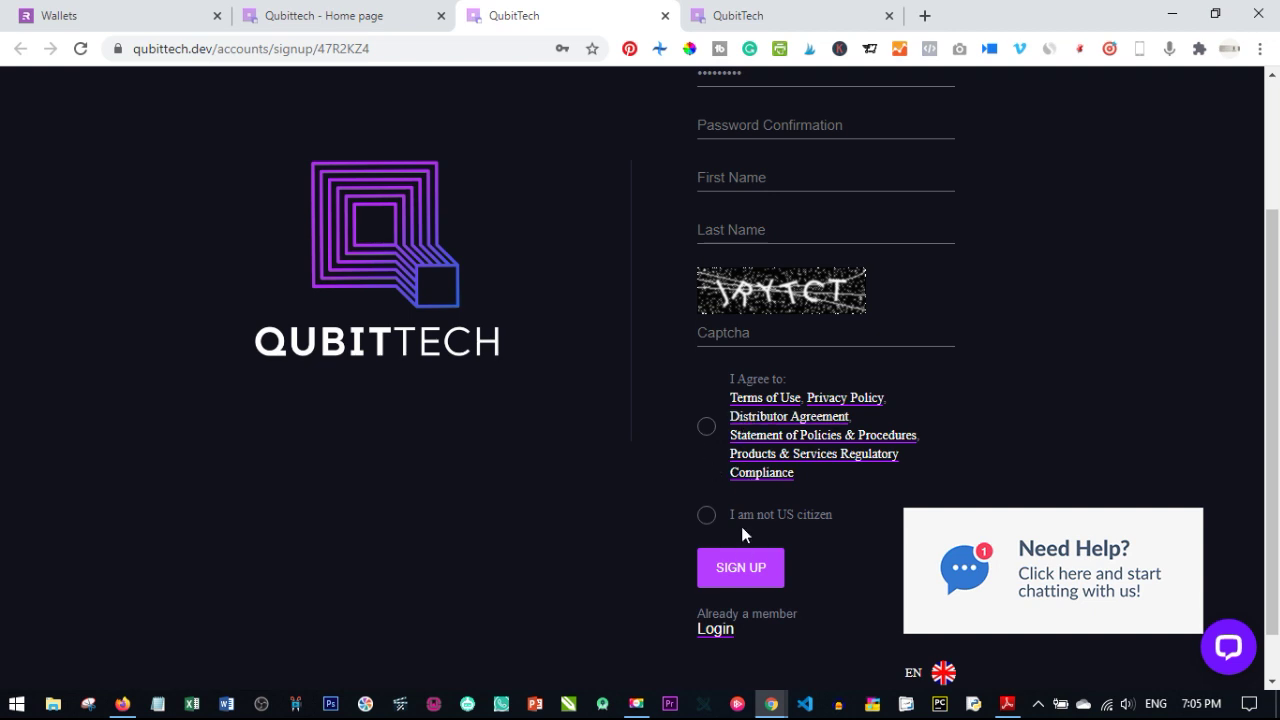
{"action": "scroll", "coordinate": [741, 526], "scroll_direction": "down", "scroll_amount": 1}
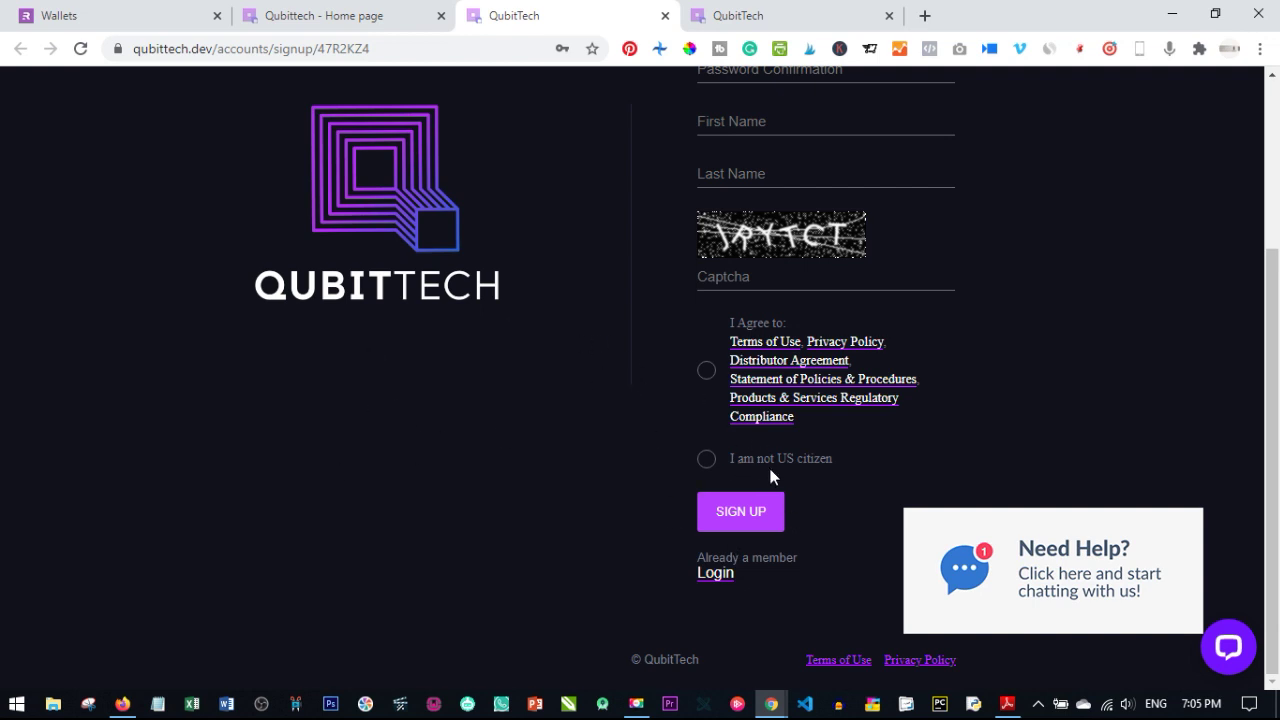
{"action": "scroll", "coordinate": [580, 343], "scroll_direction": "up", "scroll_amount": 3}
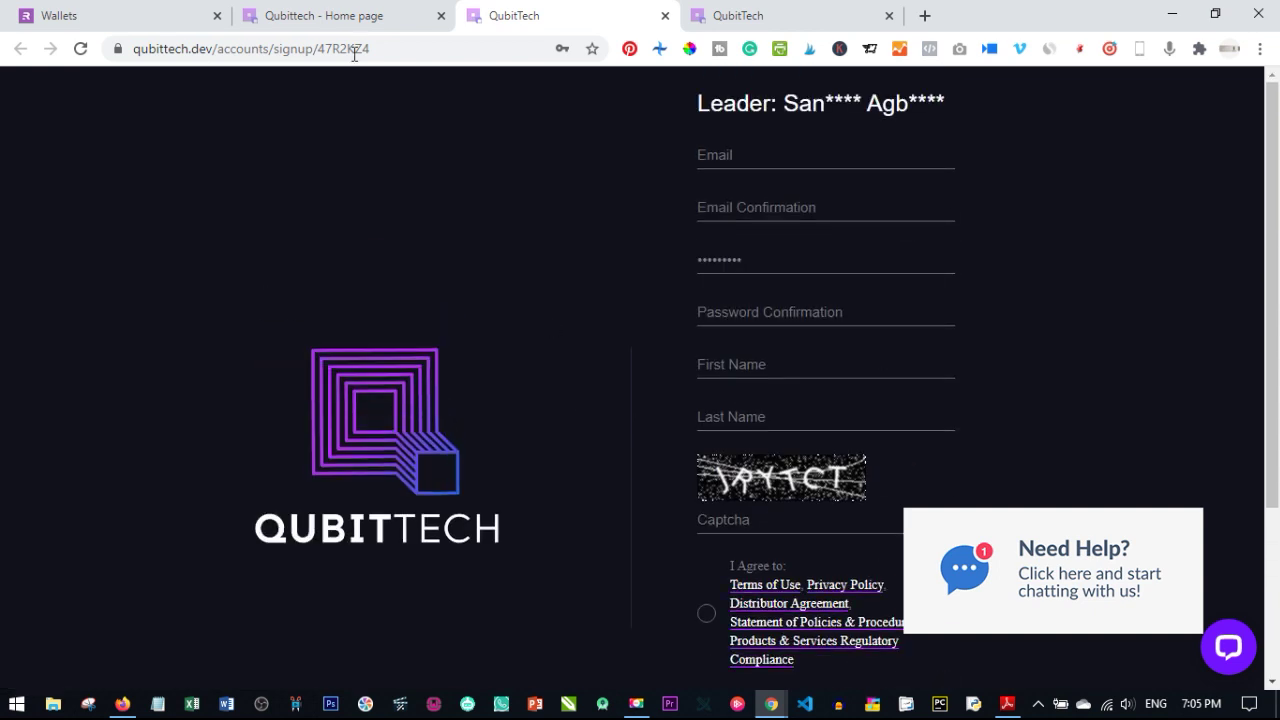
Step: Bring up the logged-in QubitTech account page, dismiss the BaseCamp announcement and show the Reward Calculator
{"action": "left_click", "coordinate": [737, 10]}
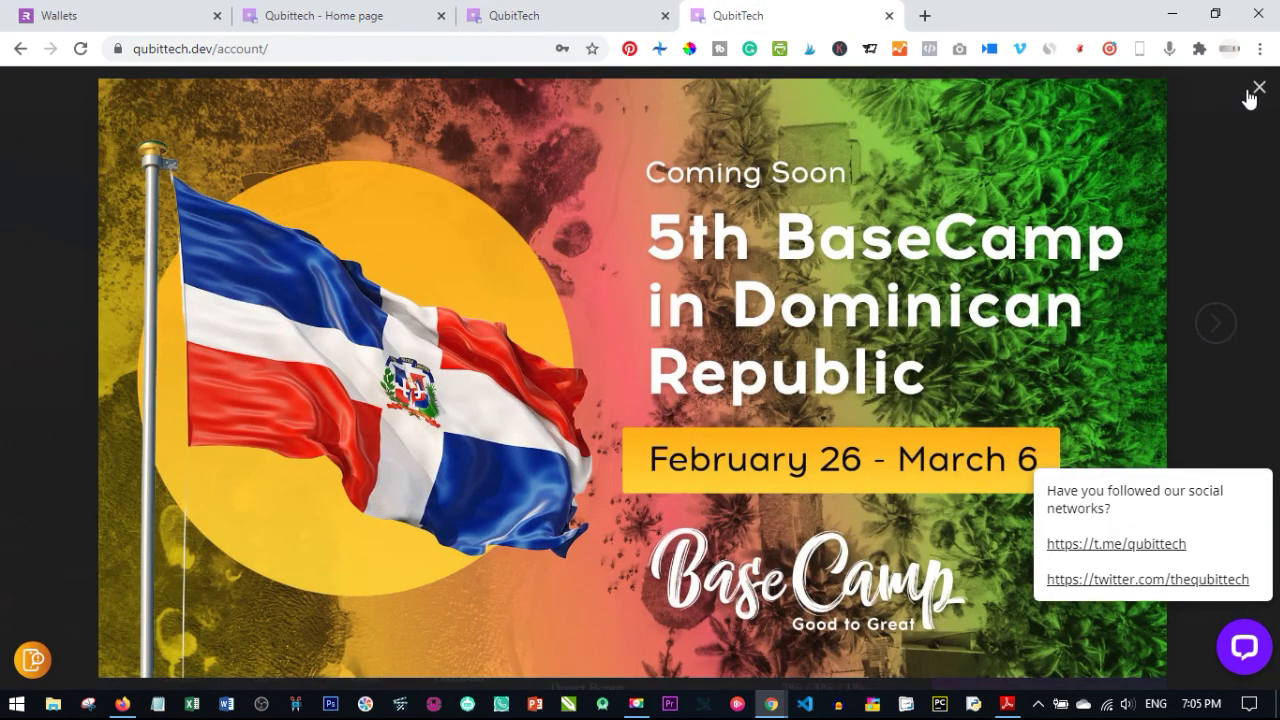
{"action": "left_click", "coordinate": [1250, 93]}
{"action": "scroll", "coordinate": [503, 265], "scroll_direction": "down", "scroll_amount": 3}
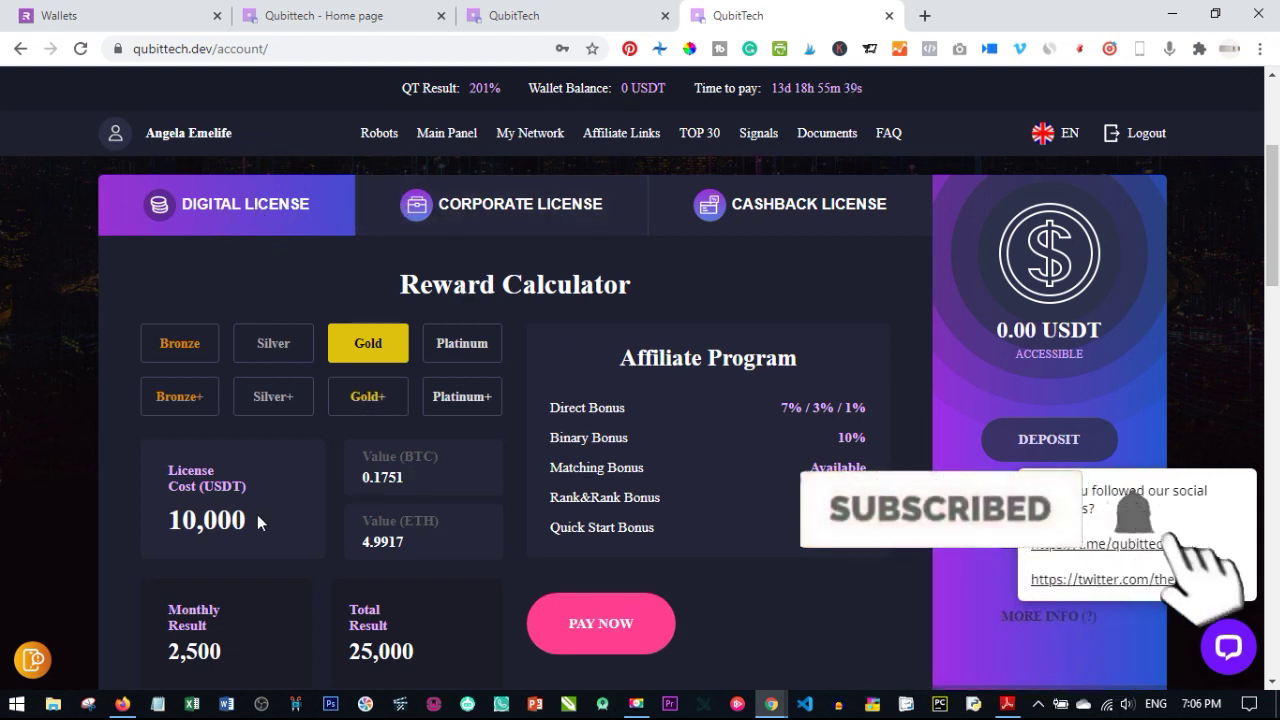
Step: Compare the license cost, monthly result and total result of the Gold and Platinum licenses in the Reward Calculator
{"action": "scroll", "coordinate": [256, 515], "scroll_direction": "down", "scroll_amount": 1}
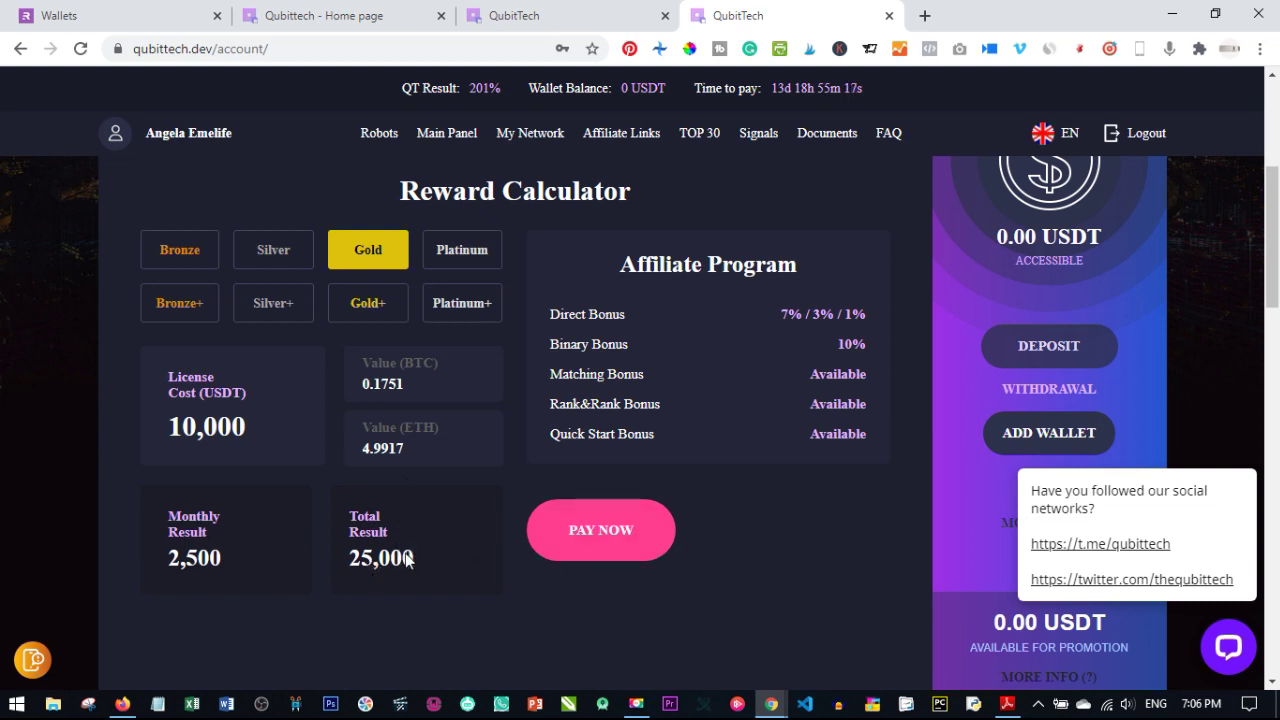
{"action": "triple_click", "coordinate": [180, 557]}
{"action": "left_click", "coordinate": [216, 569]}
{"action": "triple_click", "coordinate": [222, 572]}
{"action": "left_click", "coordinate": [203, 607]}
{"action": "left_click", "coordinate": [458, 262]}
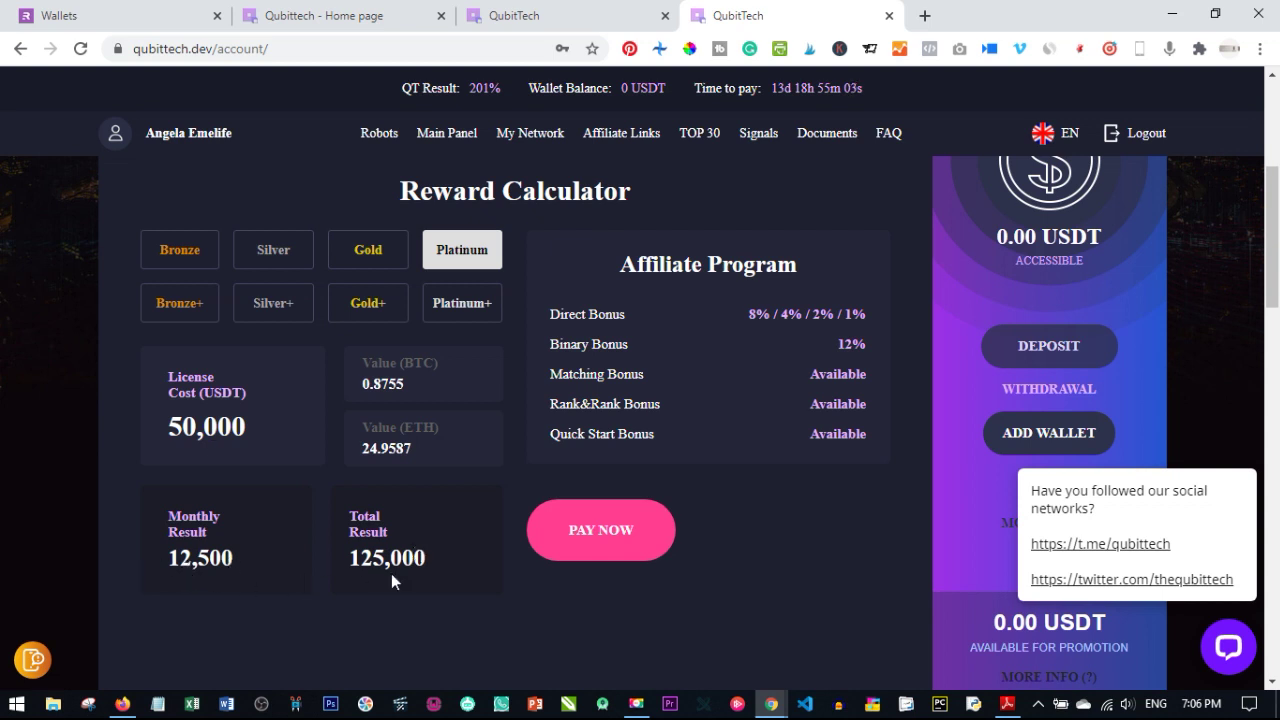
{"action": "left_click", "coordinate": [357, 600]}
Step: Choose the Bronze license costing 100 USDT and start its payment in Bitcoin
{"action": "left_click", "coordinate": [198, 260]}
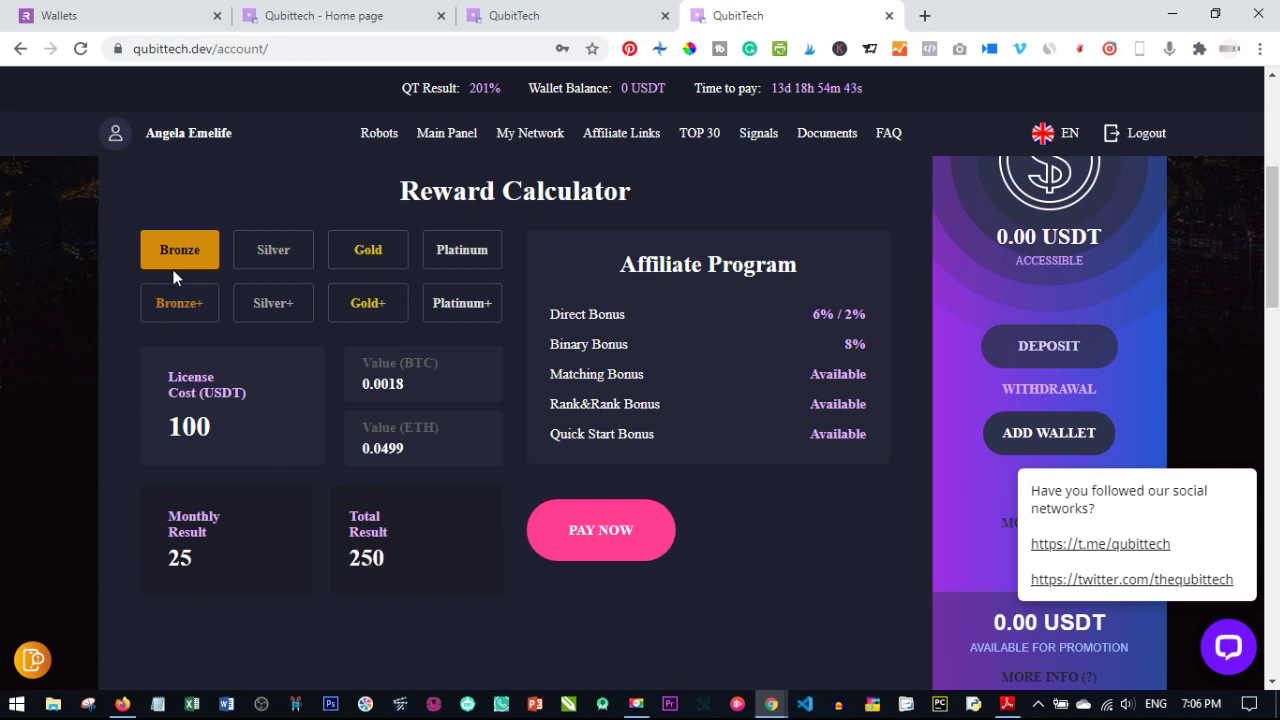
{"action": "left_click", "coordinate": [599, 530]}
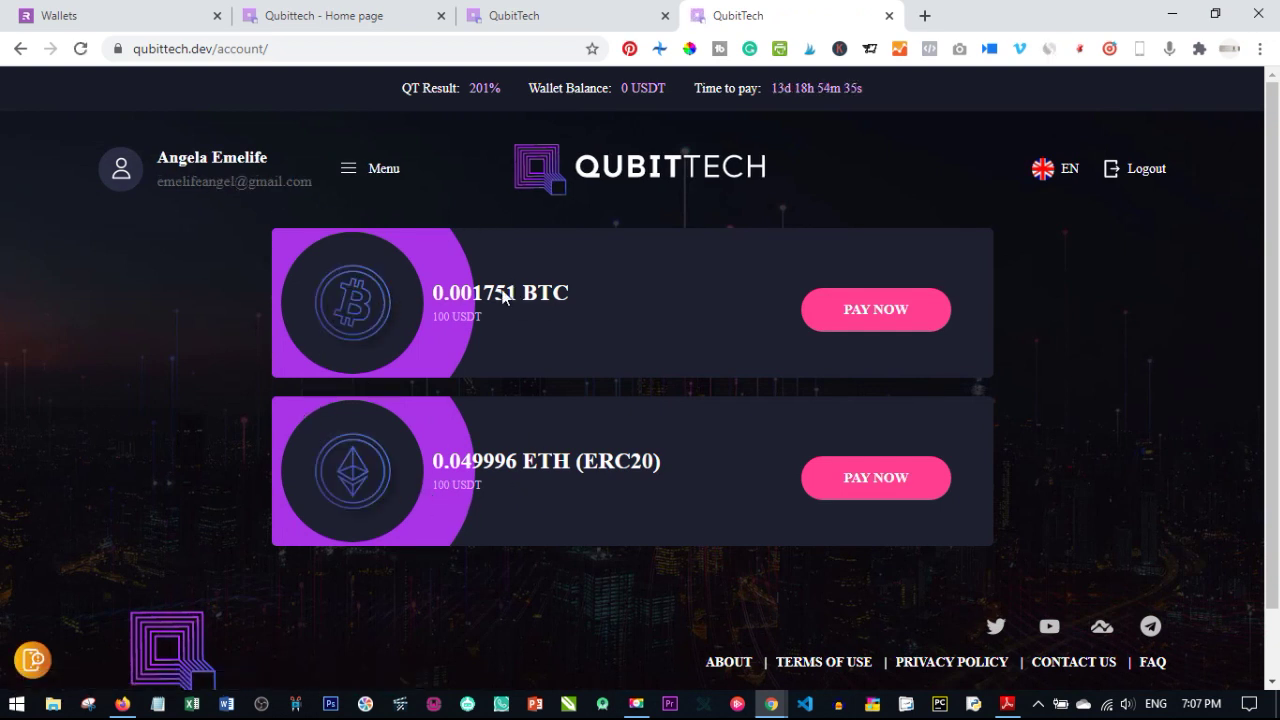
{"action": "left_click", "coordinate": [868, 312]}
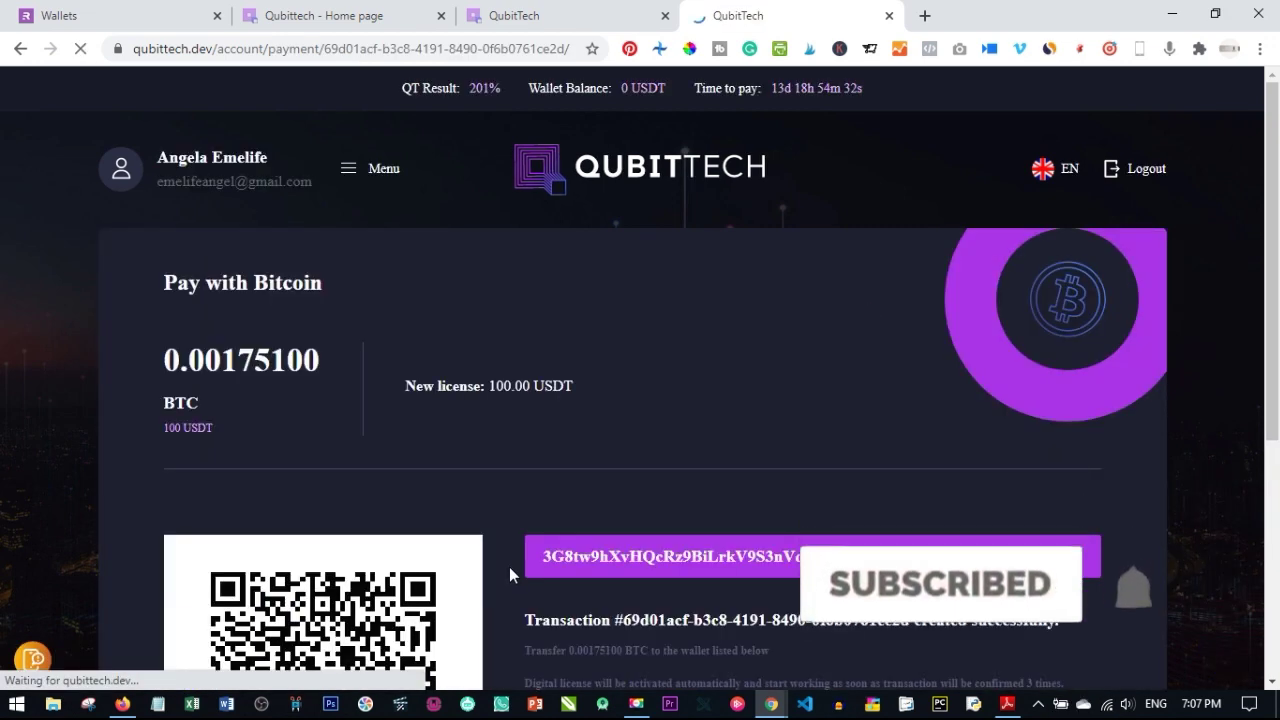
Step: Copy the Bitcoin wallet address given on the QubitTech payment page for the new license
{"action": "scroll", "coordinate": [509, 567], "scroll_direction": "down", "scroll_amount": 2}
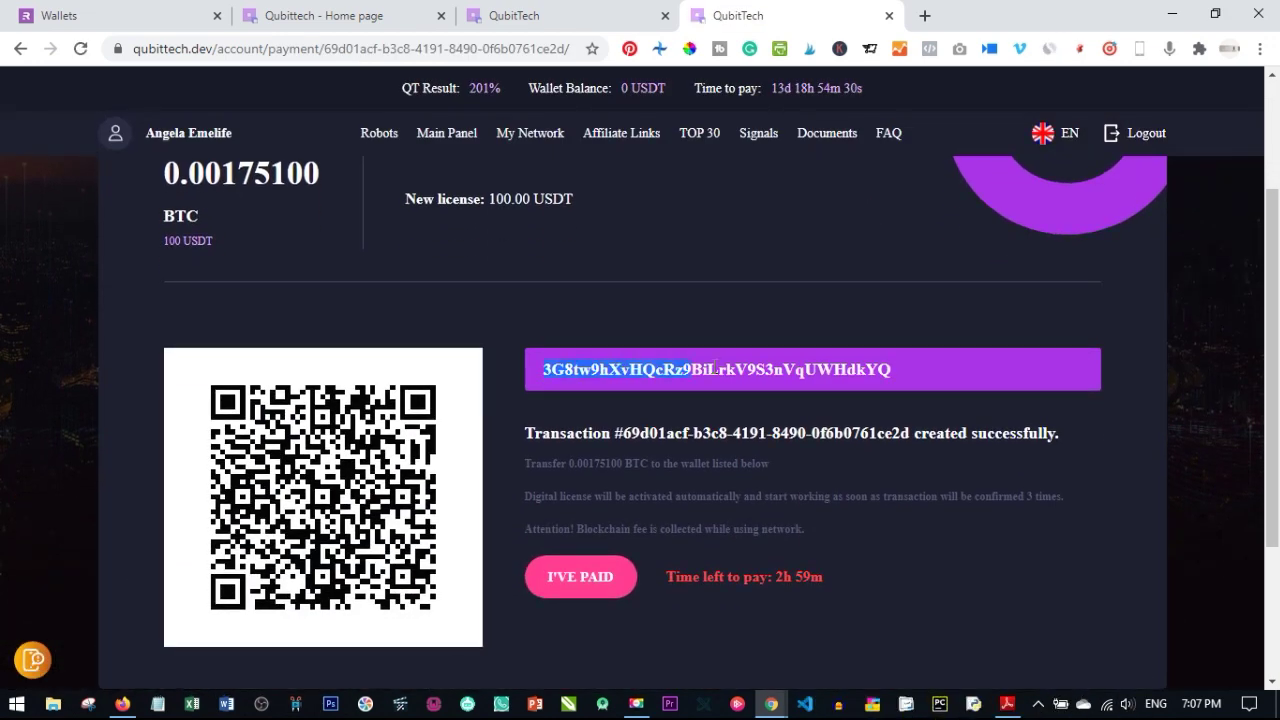
{"action": "left_click_drag", "start_coordinate": [853, 372], "coordinate": [885, 371]}
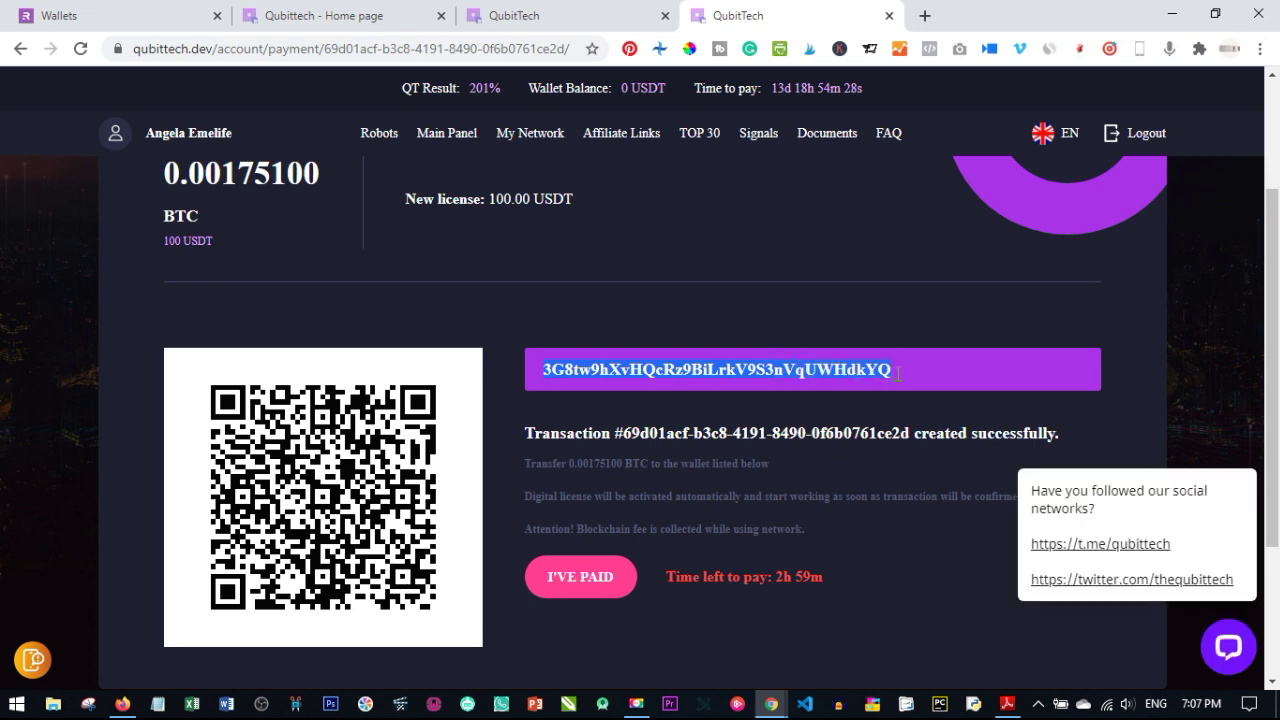
{"action": "left_click_drag", "start_coordinate": [165, 176], "coordinate": [330, 185]}
{"action": "double_click", "coordinate": [568, 370]}
{"action": "right_click", "coordinate": [570, 368]}
{"action": "left_click", "coordinate": [617, 379]}
Step: Switch to the Remitano wallets page, open the Bitcoin withdrawal form and paste the copied wallet address as the BTC address
{"action": "left_click", "coordinate": [112, 9]}
{"action": "scroll", "coordinate": [329, 414], "scroll_direction": "down", "scroll_amount": 2}
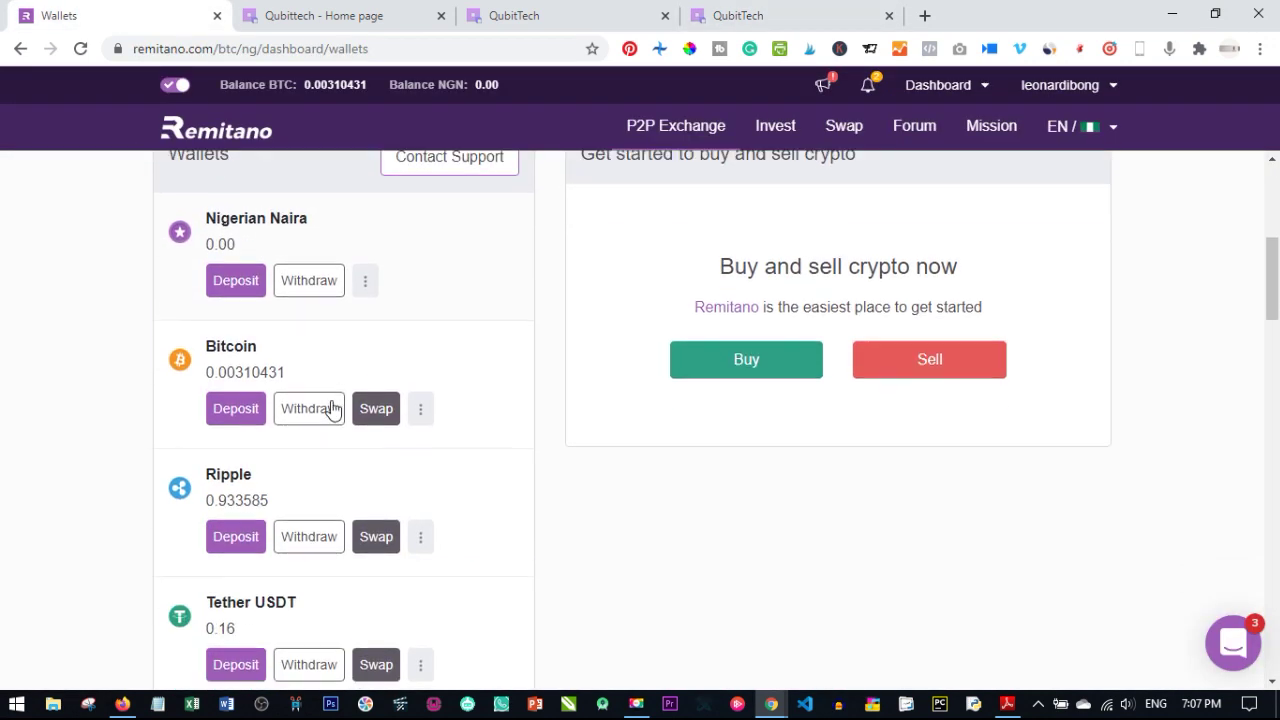
{"action": "double_click", "coordinate": [248, 350]}
{"action": "left_click", "coordinate": [972, 87]}
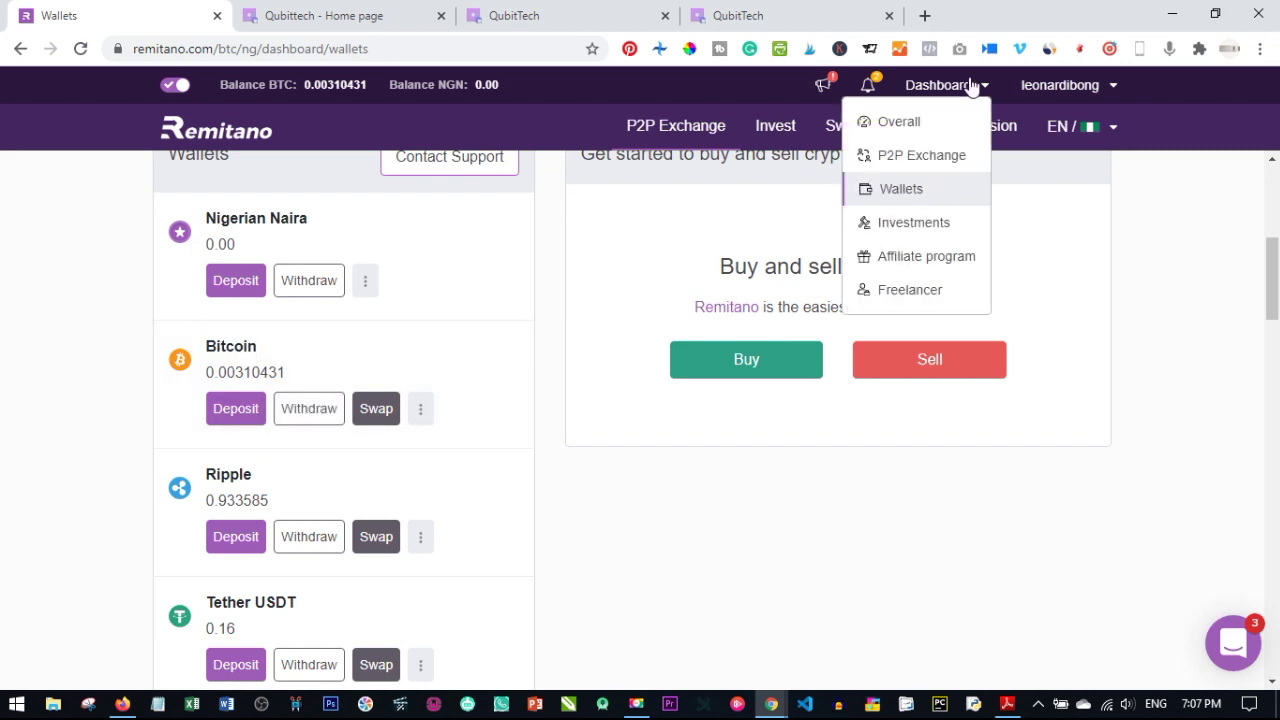
{"action": "left_click", "coordinate": [927, 194]}
{"action": "scroll", "coordinate": [334, 466], "scroll_direction": "down", "scroll_amount": 5}
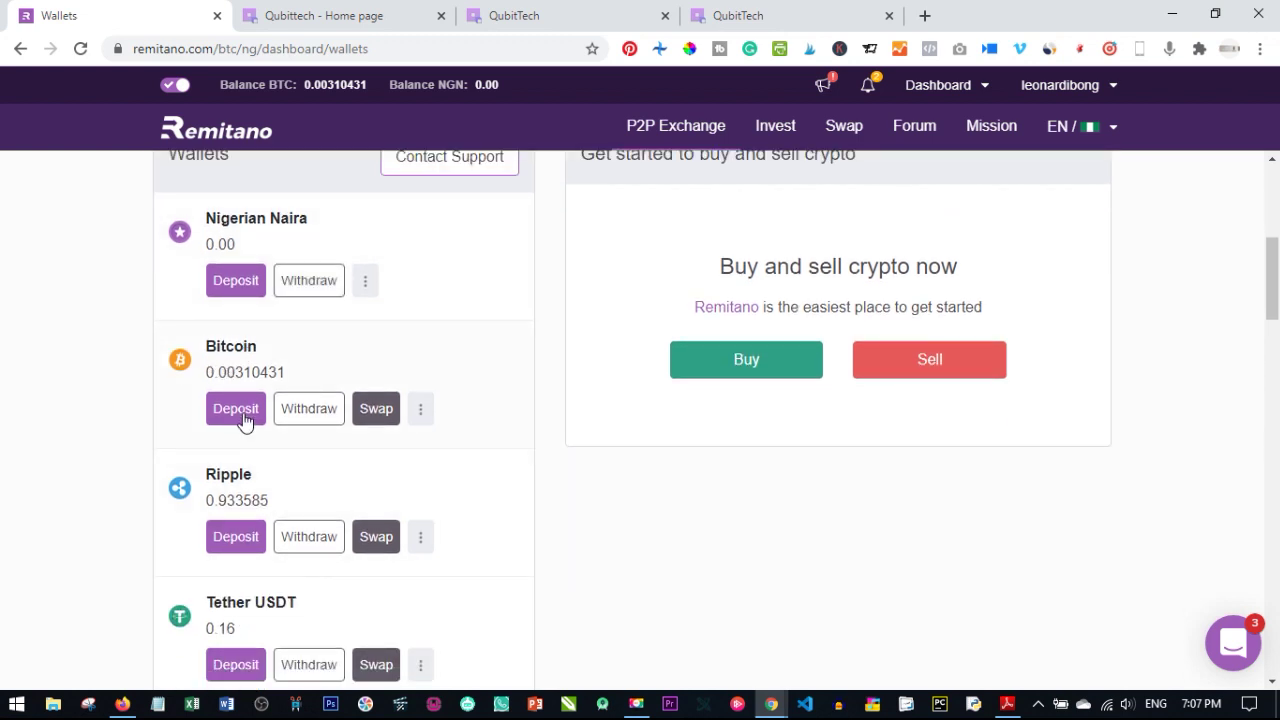
{"action": "left_click", "coordinate": [311, 410]}
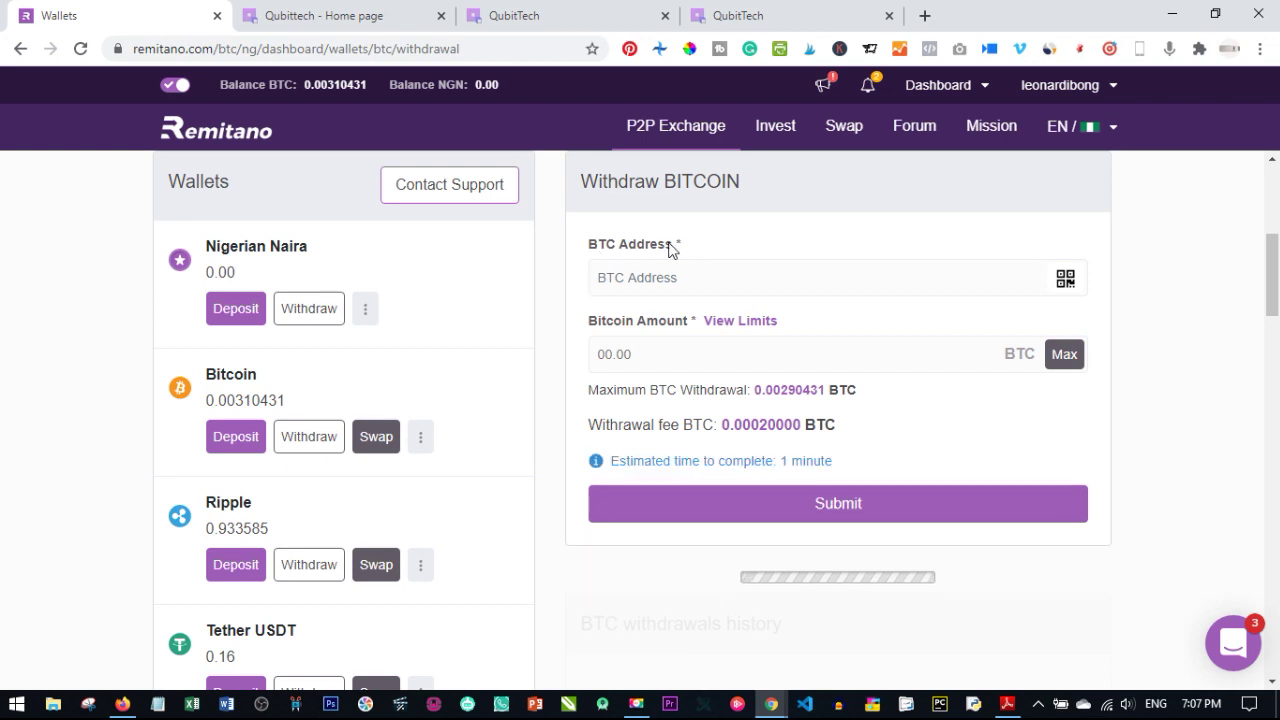
{"action": "right_click", "coordinate": [646, 275]}
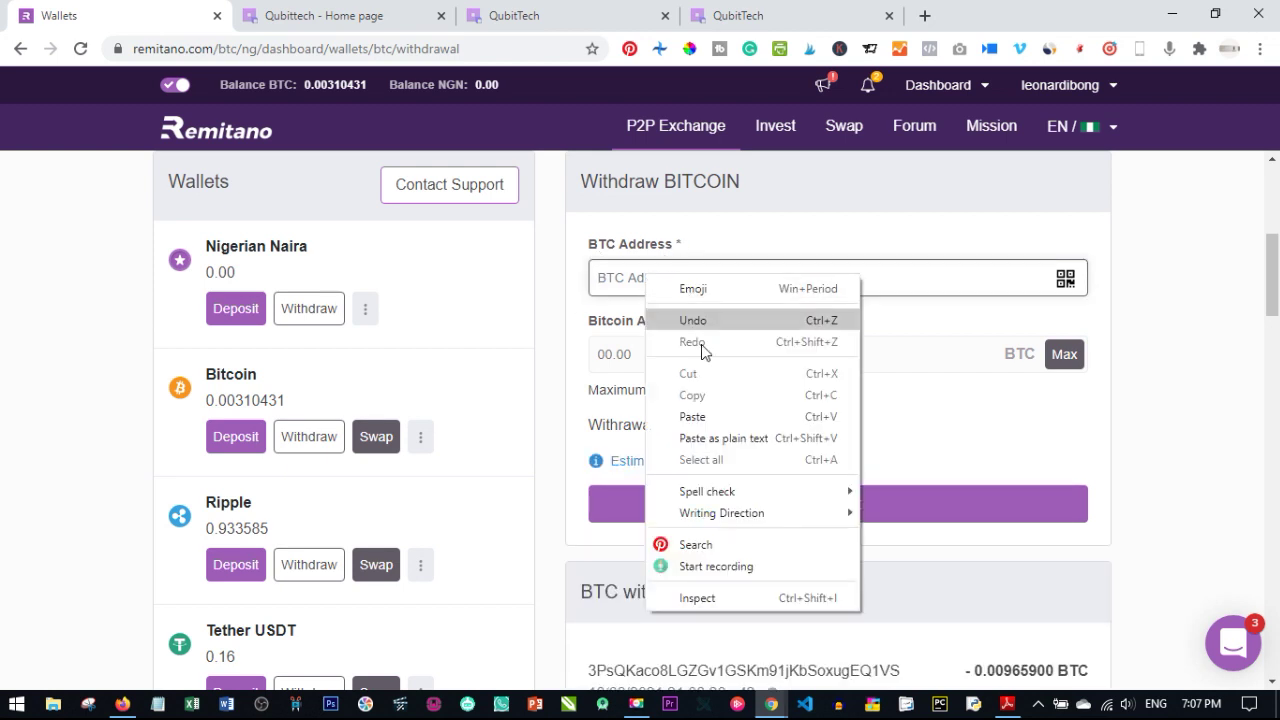
{"action": "left_click", "coordinate": [700, 419]}
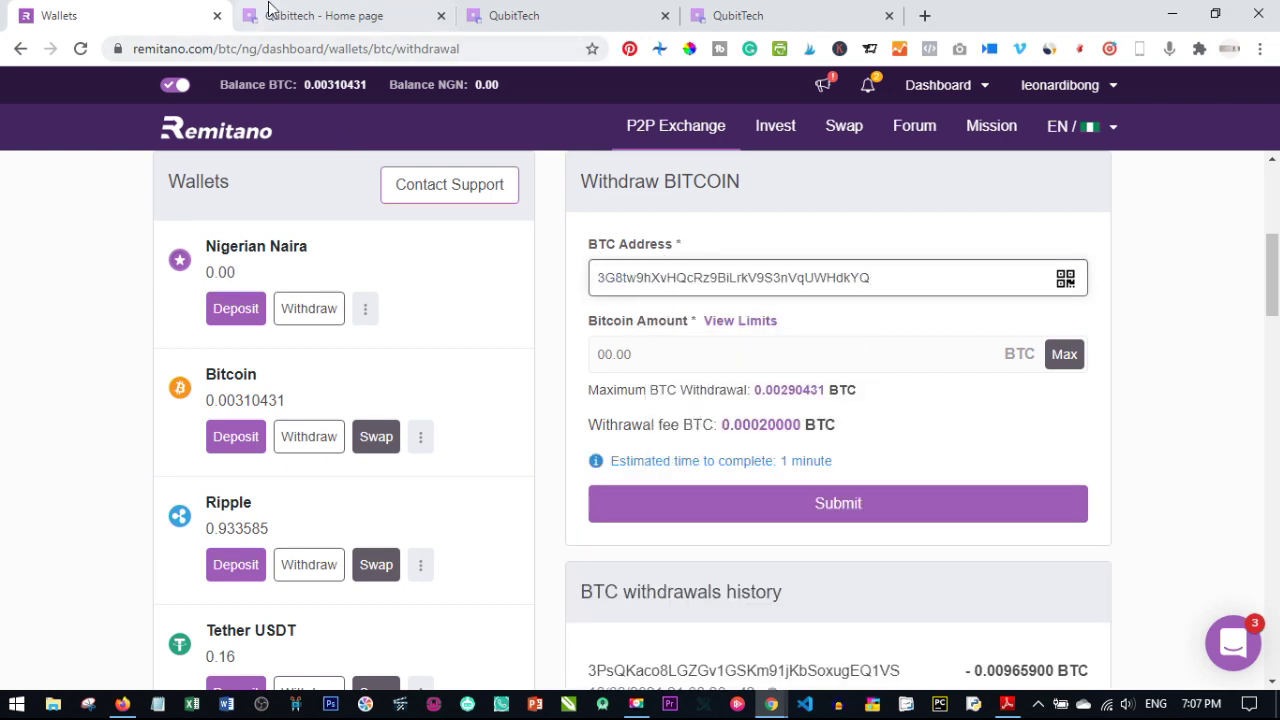
Step: Place the QubitTech payment tab beside the Remitano one, and copy its 0.00175100 BTC amount into the withdrawal form's Bitcoin amount
{"action": "left_click", "coordinate": [737, 8]}
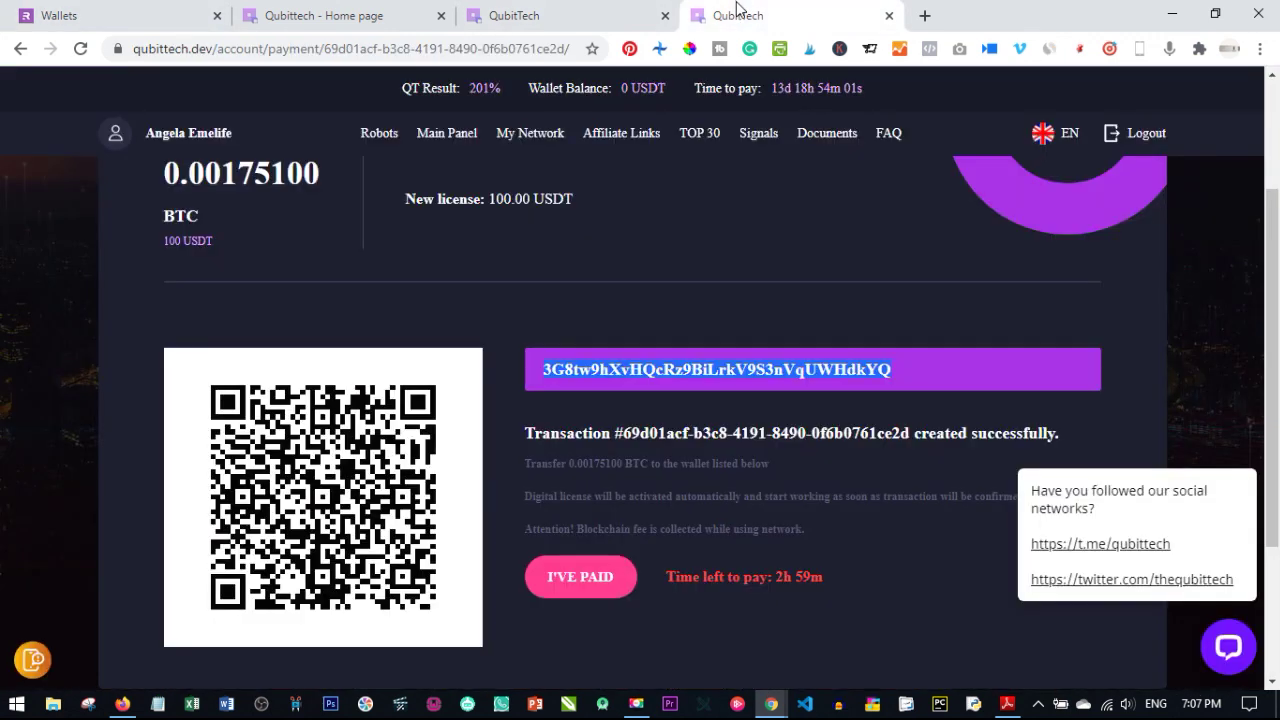
{"action": "left_click_drag", "start_coordinate": [729, 8], "coordinate": [315, 10]}
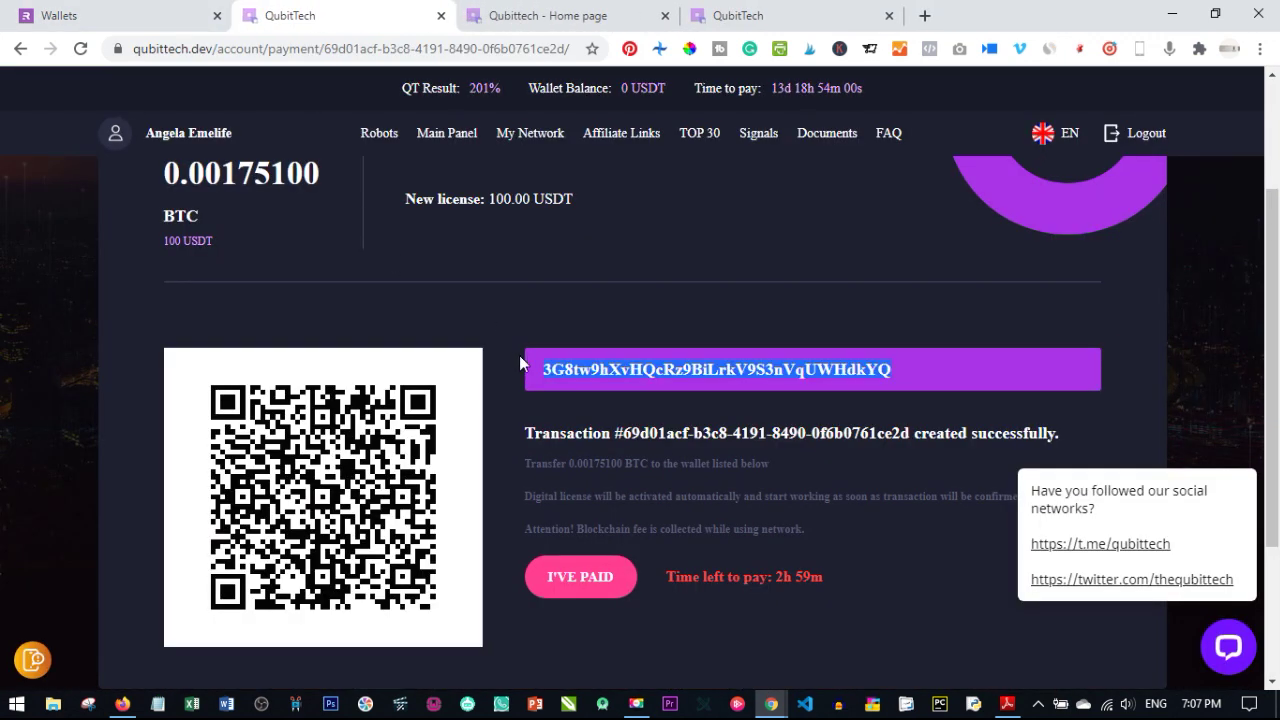
{"action": "double_click", "coordinate": [222, 178]}
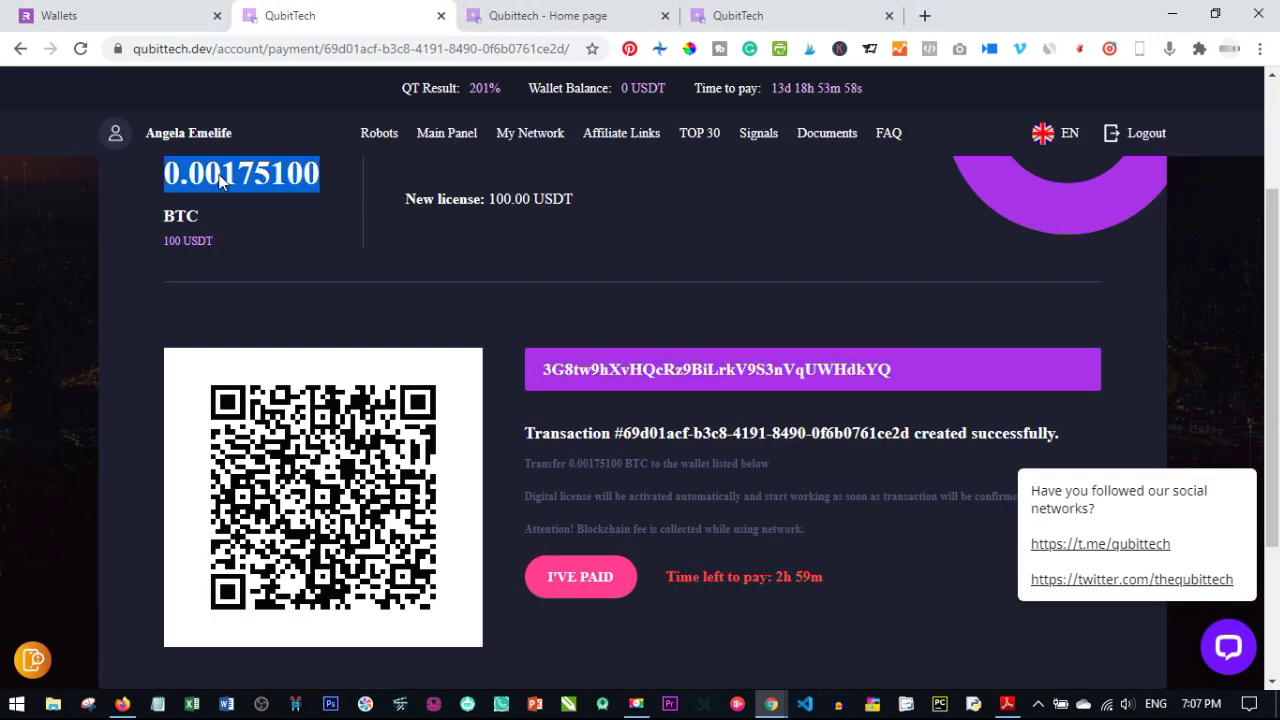
{"action": "right_click", "coordinate": [218, 175]}
{"action": "left_click", "coordinate": [272, 197]}
{"action": "left_click", "coordinate": [147, 10]}
{"action": "left_click", "coordinate": [681, 354]}
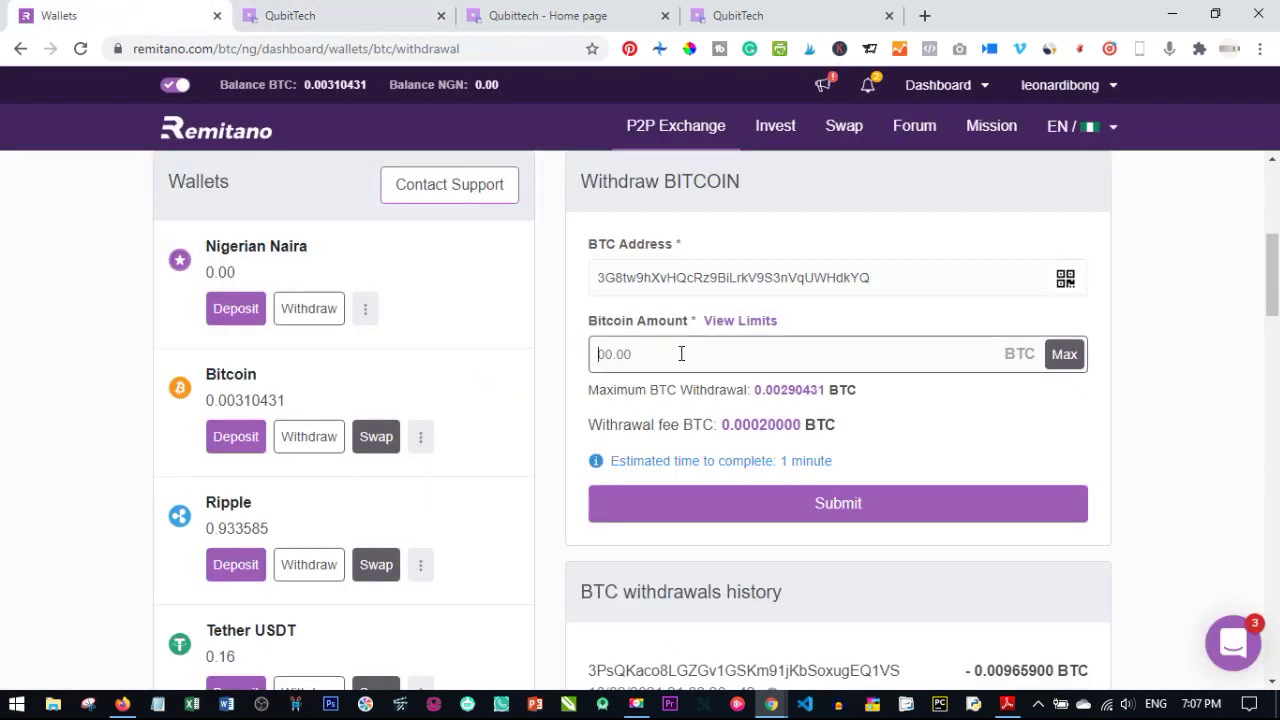
{"action": "key", "text": "ctrl+v"}
Step: Compare the withdrawal form's address and Bitcoin amount with the QubitTech payment details
{"action": "left_click", "coordinate": [287, 15]}
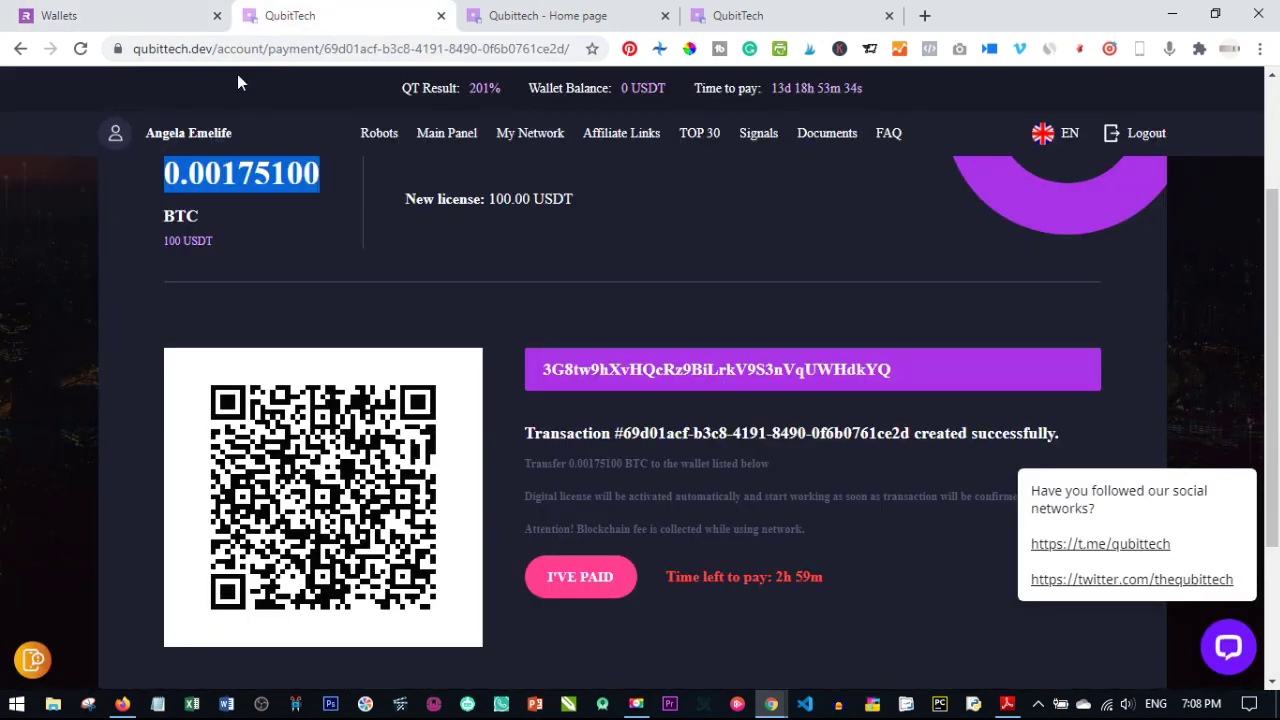
{"action": "left_click", "coordinate": [97, 15]}
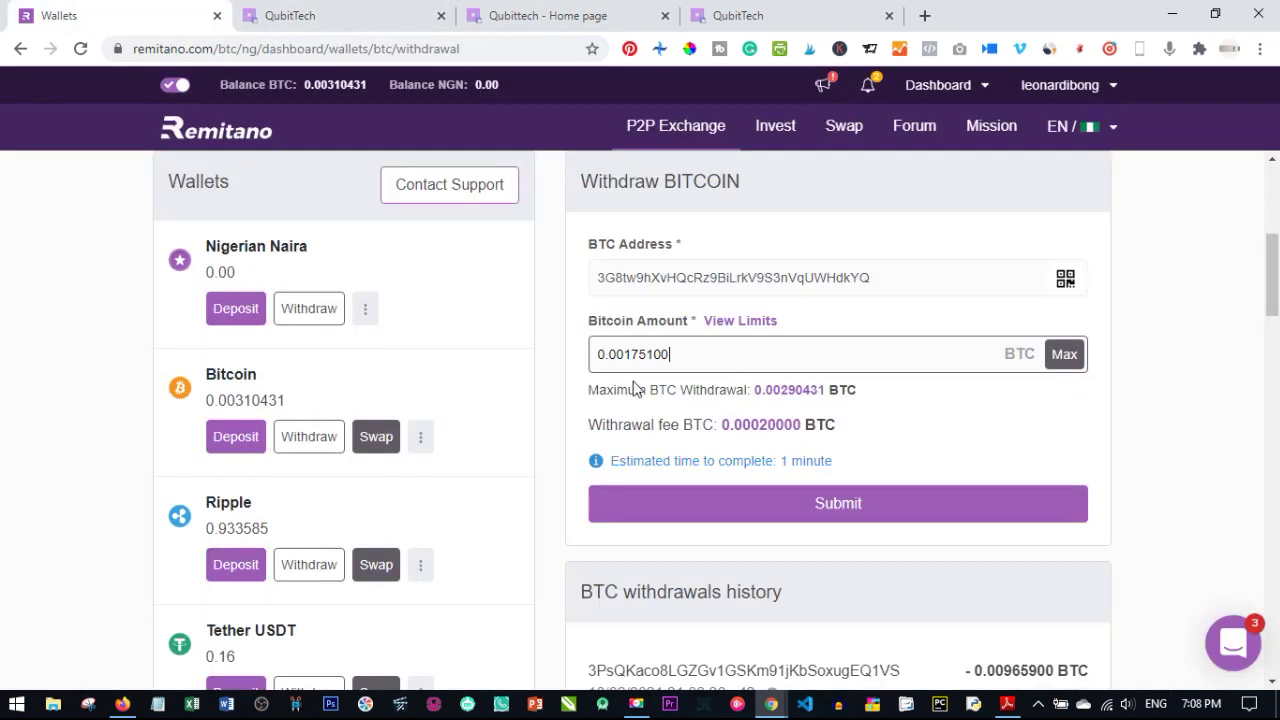
{"action": "left_click", "coordinate": [256, 12]}
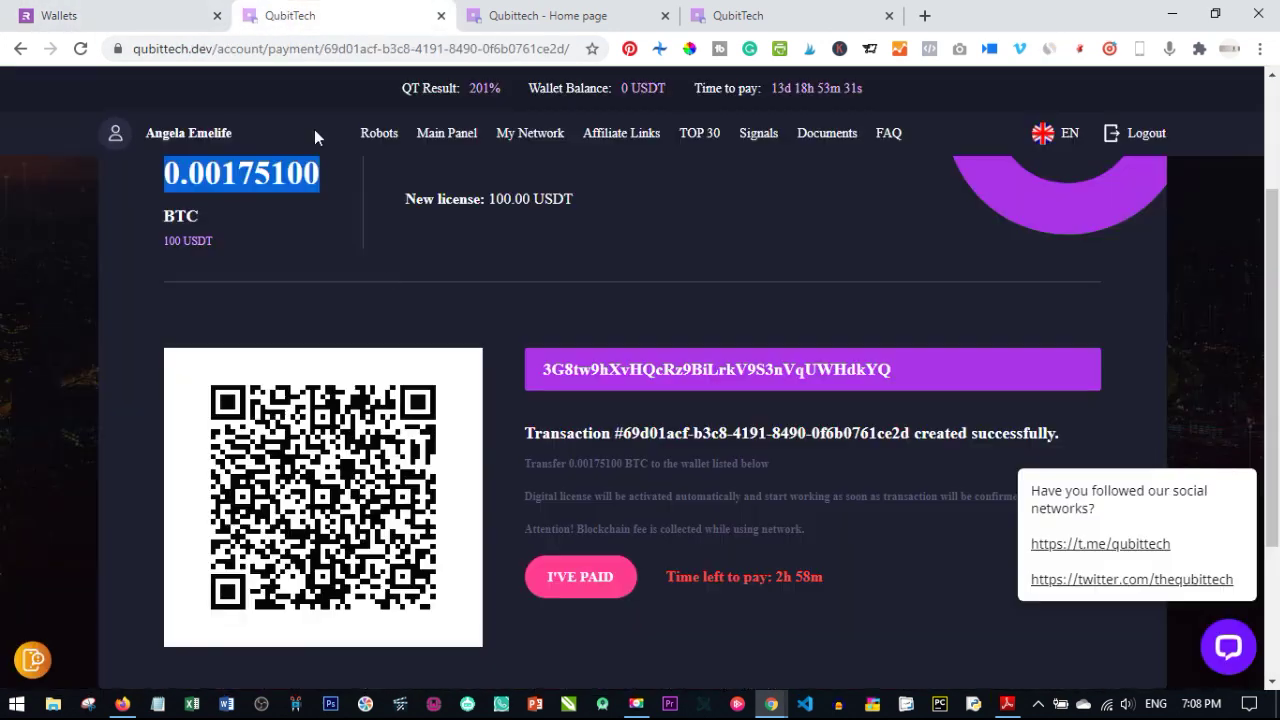
{"action": "left_click", "coordinate": [125, 15]}
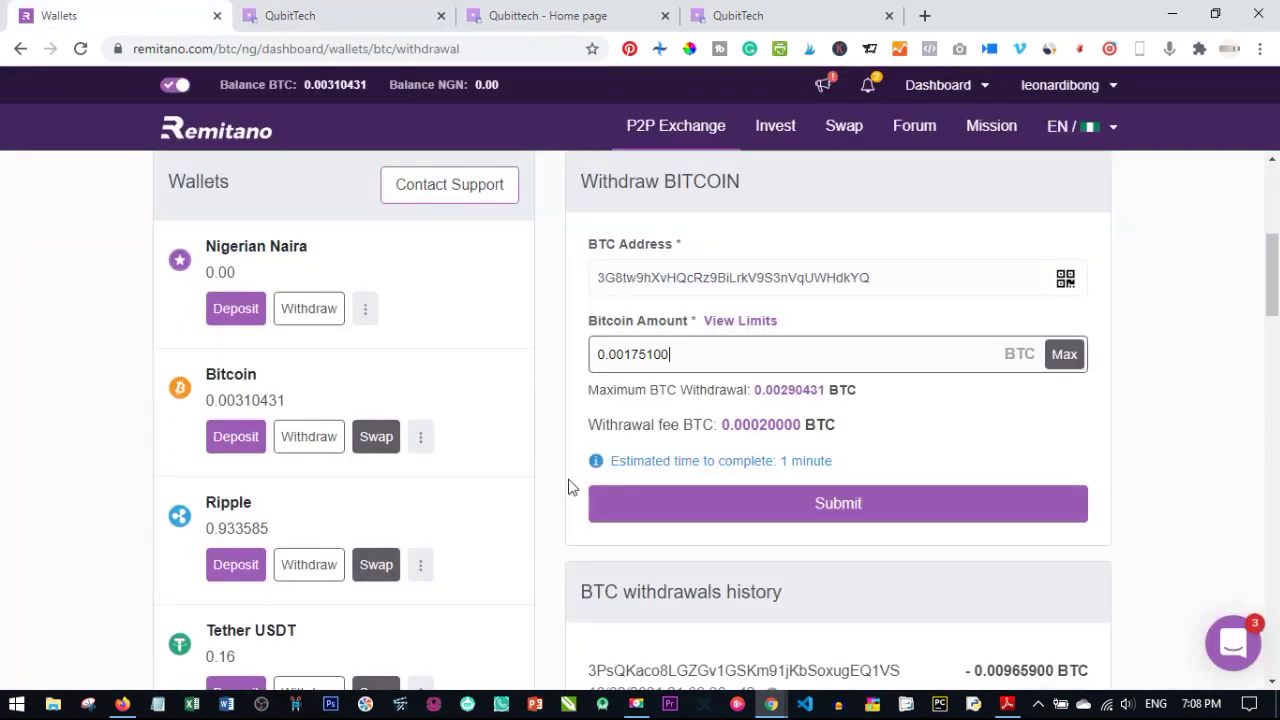
Step: Submit the 0.00175100 BTC withdrawal, verify the start and end of the Bitcoin address against QubitTech, and confirm the withdrawal
{"action": "left_click", "coordinate": [831, 509]}
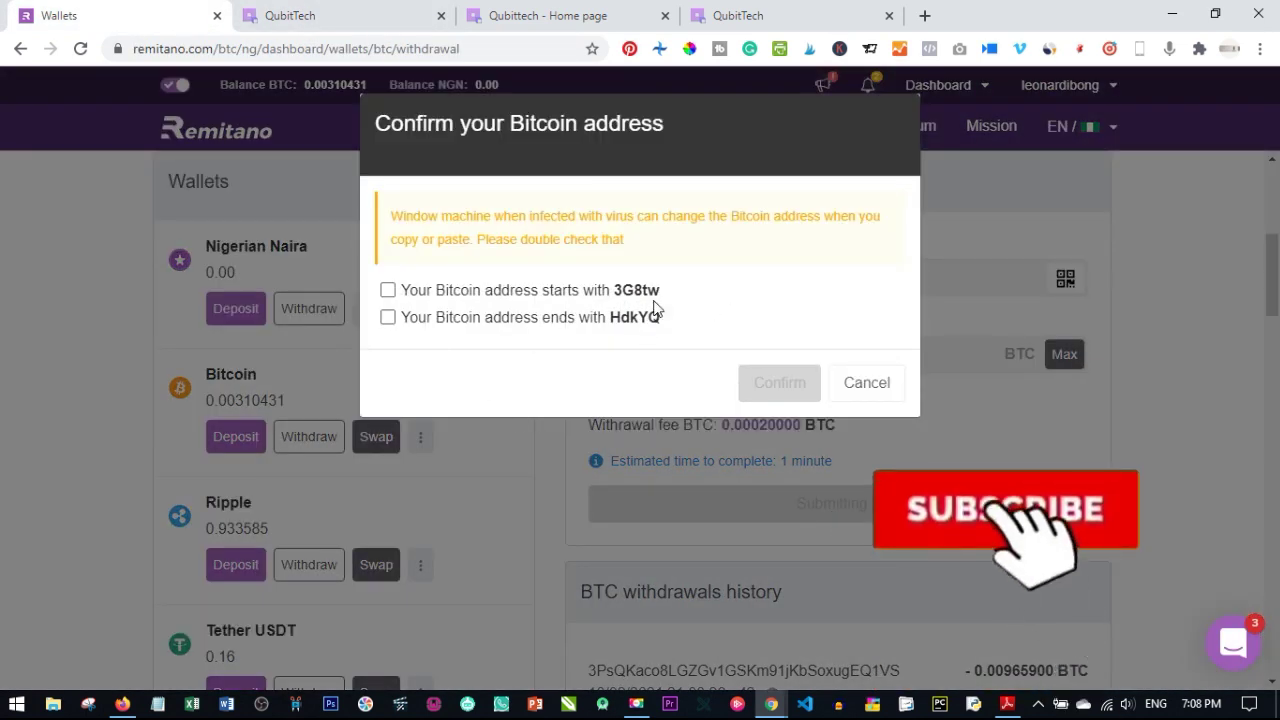
{"action": "left_click", "coordinate": [334, 12]}
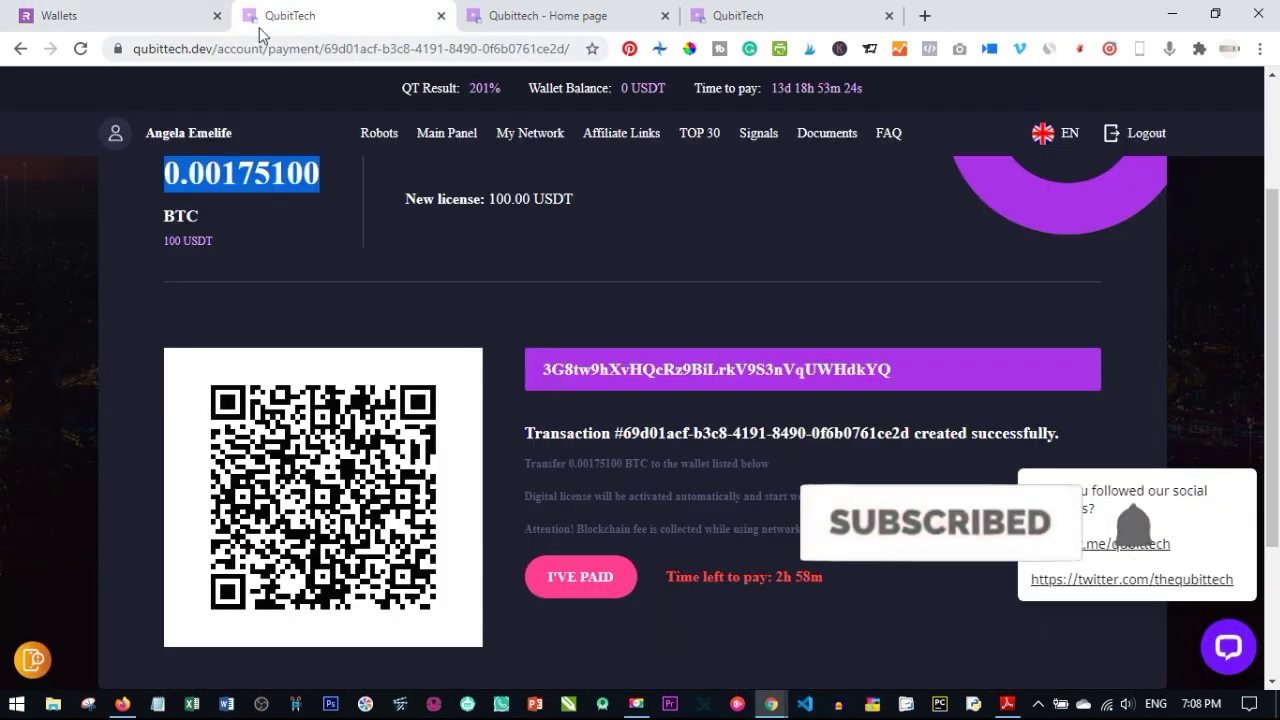
{"action": "left_click", "coordinate": [120, 12]}
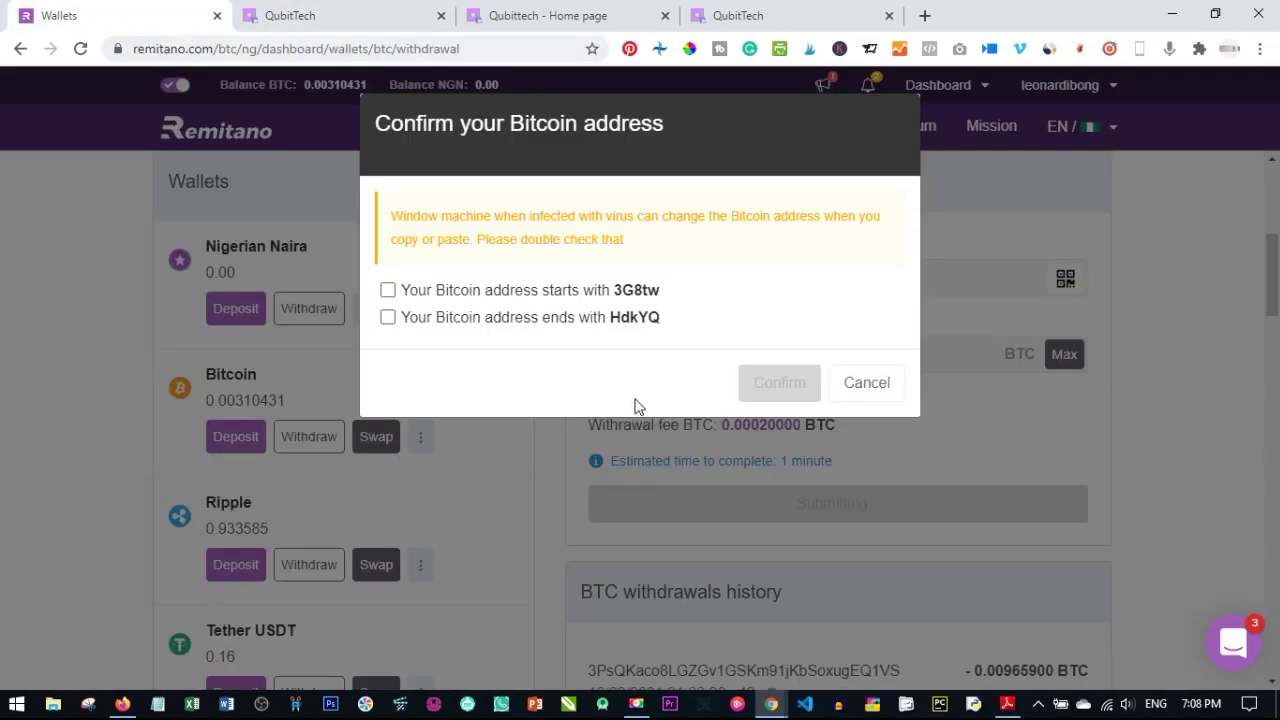
{"action": "left_click", "coordinate": [388, 290]}
{"action": "left_click", "coordinate": [388, 318]}
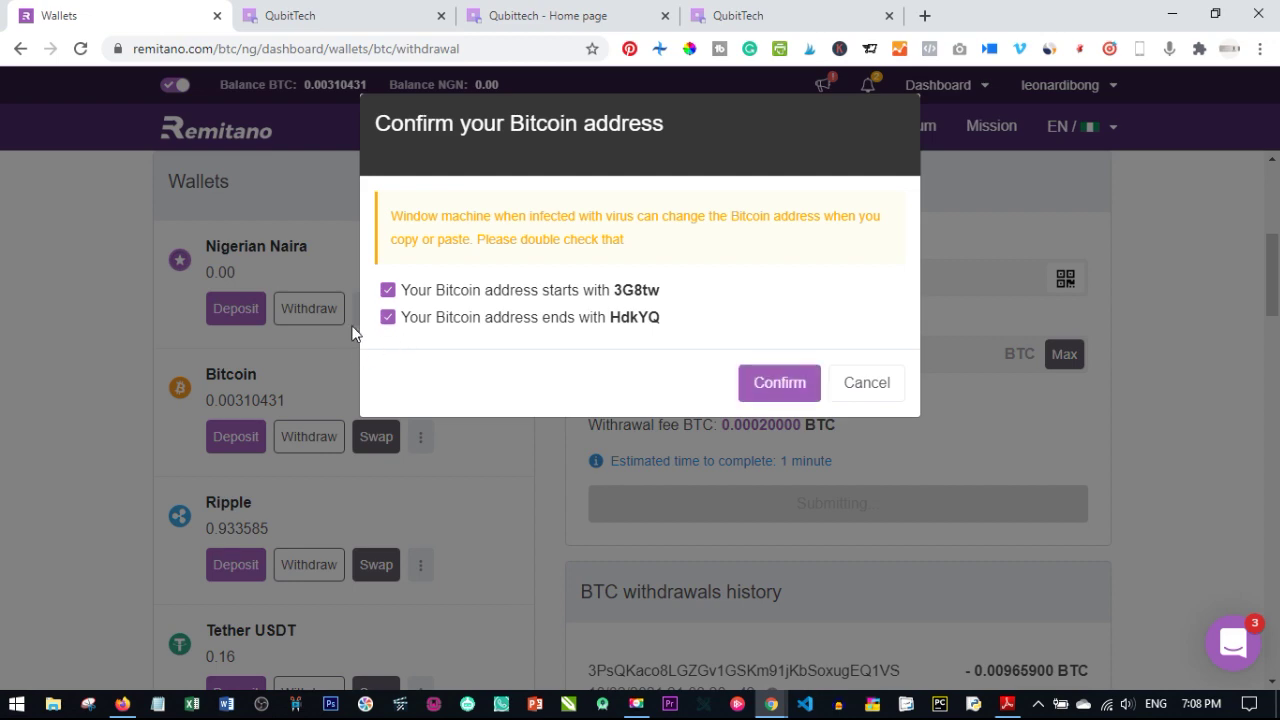
{"action": "left_click", "coordinate": [782, 386]}
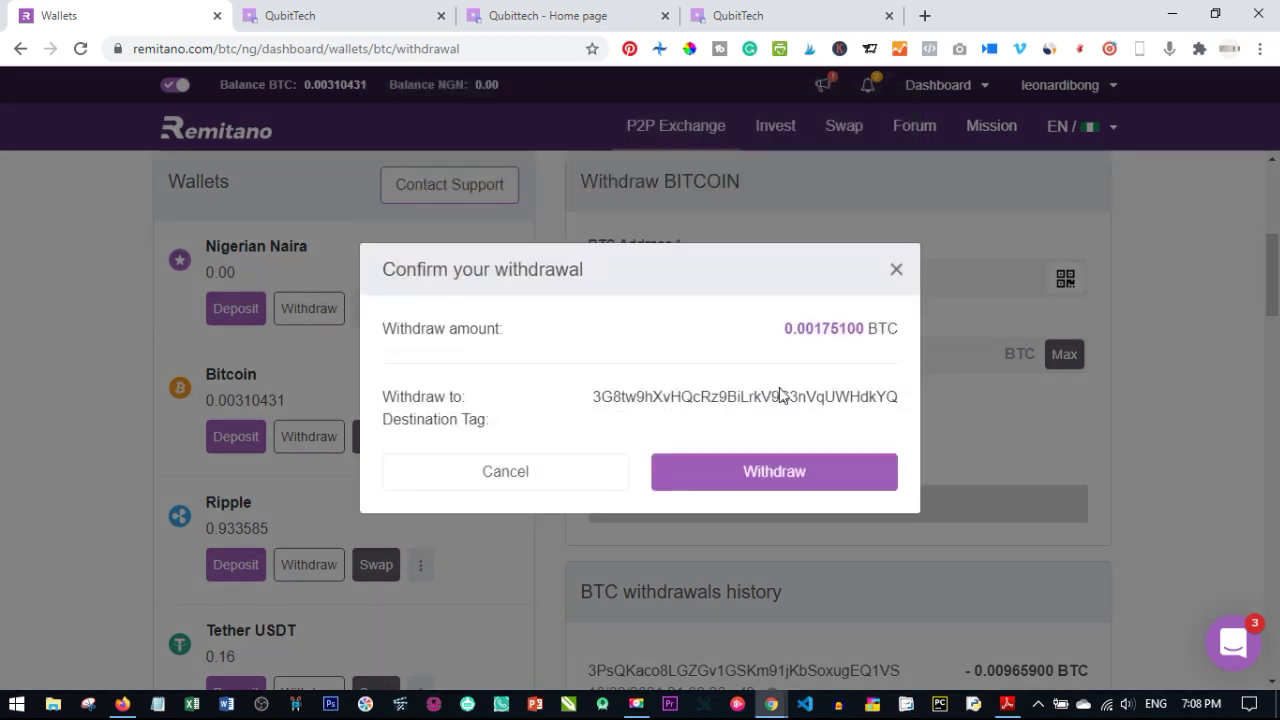
{"action": "left_click", "coordinate": [752, 476]}
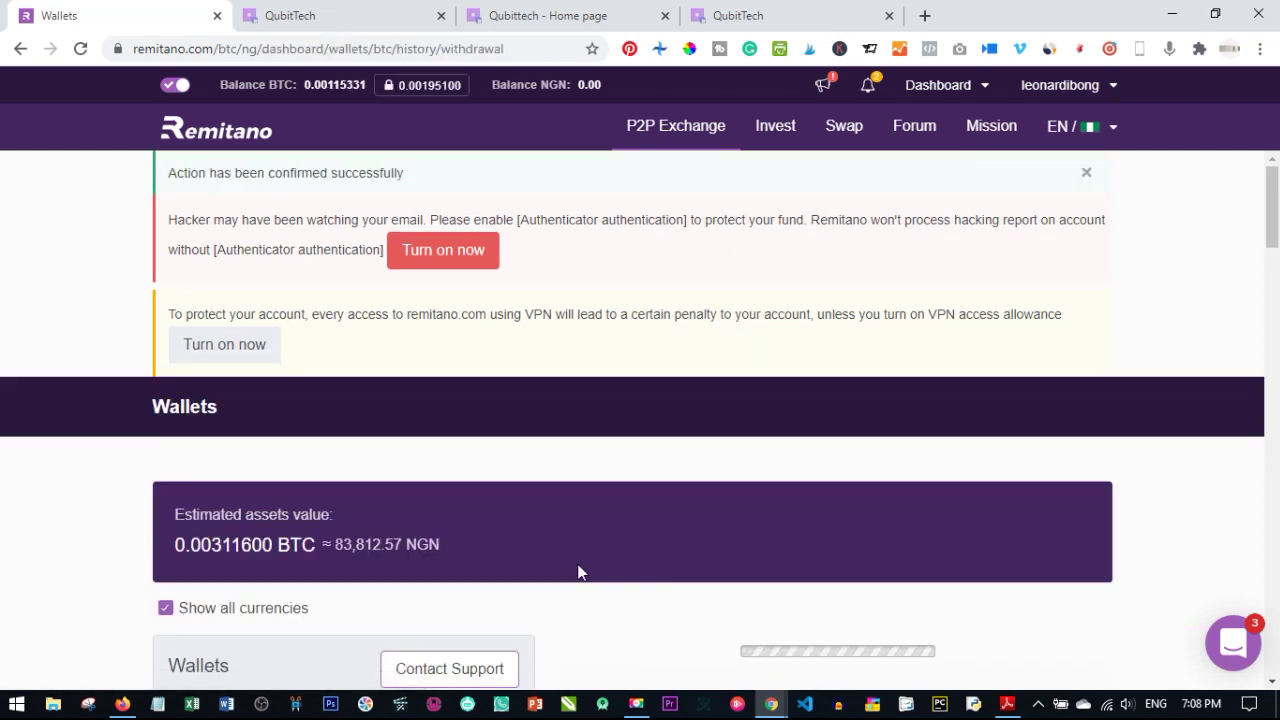
Step: Check the new withdrawal's status in the BTC withdrawals history and the payment state on the QubitTech page
{"action": "scroll", "coordinate": [563, 491], "scroll_direction": "down", "scroll_amount": 4}
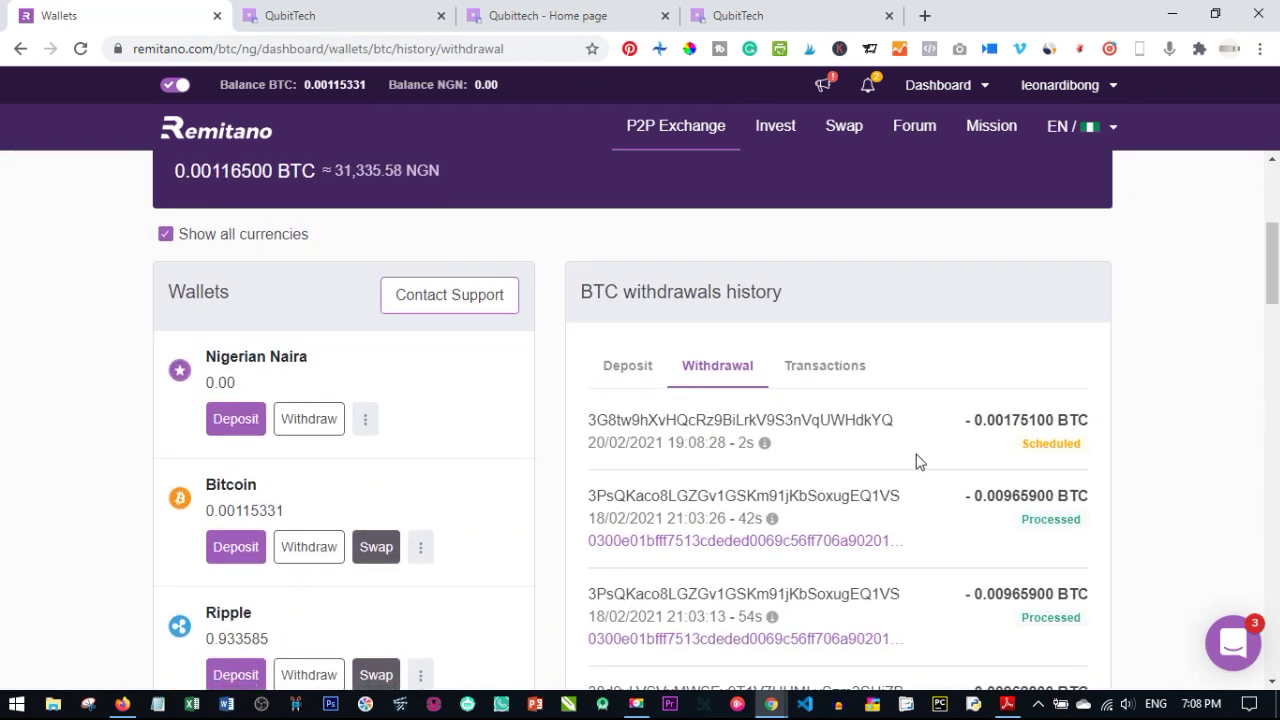
{"action": "left_click", "coordinate": [270, 12]}
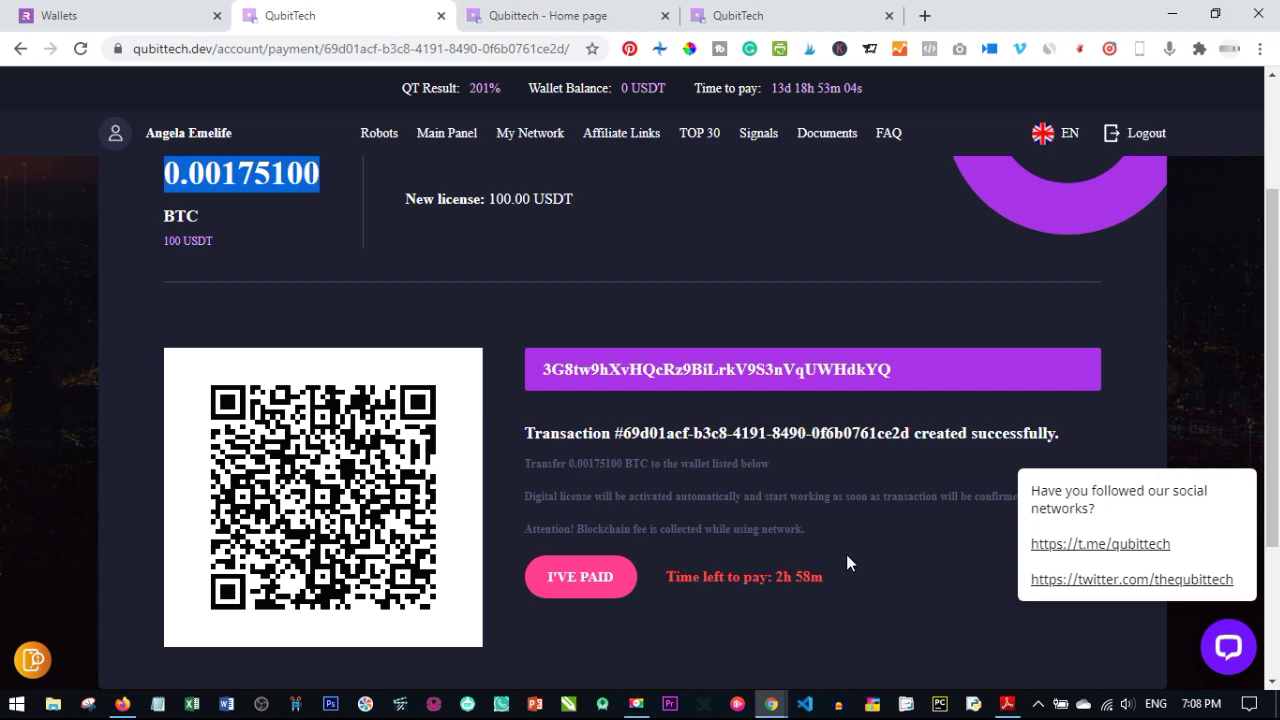
{"action": "left_click", "coordinate": [60, 15]}
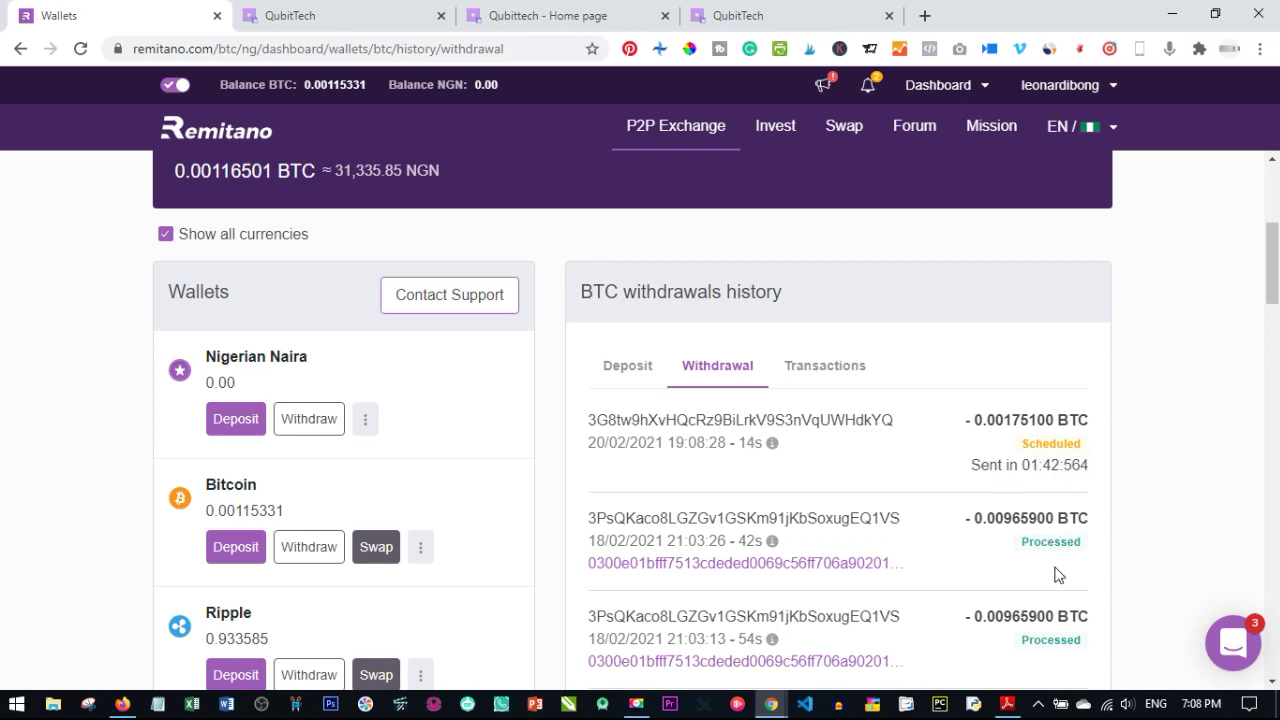
Step: Return from the QubitTech payment page to the account page and view its Digital License section
{"action": "left_click", "coordinate": [322, 14]}
{"action": "left_click", "coordinate": [577, 593]}
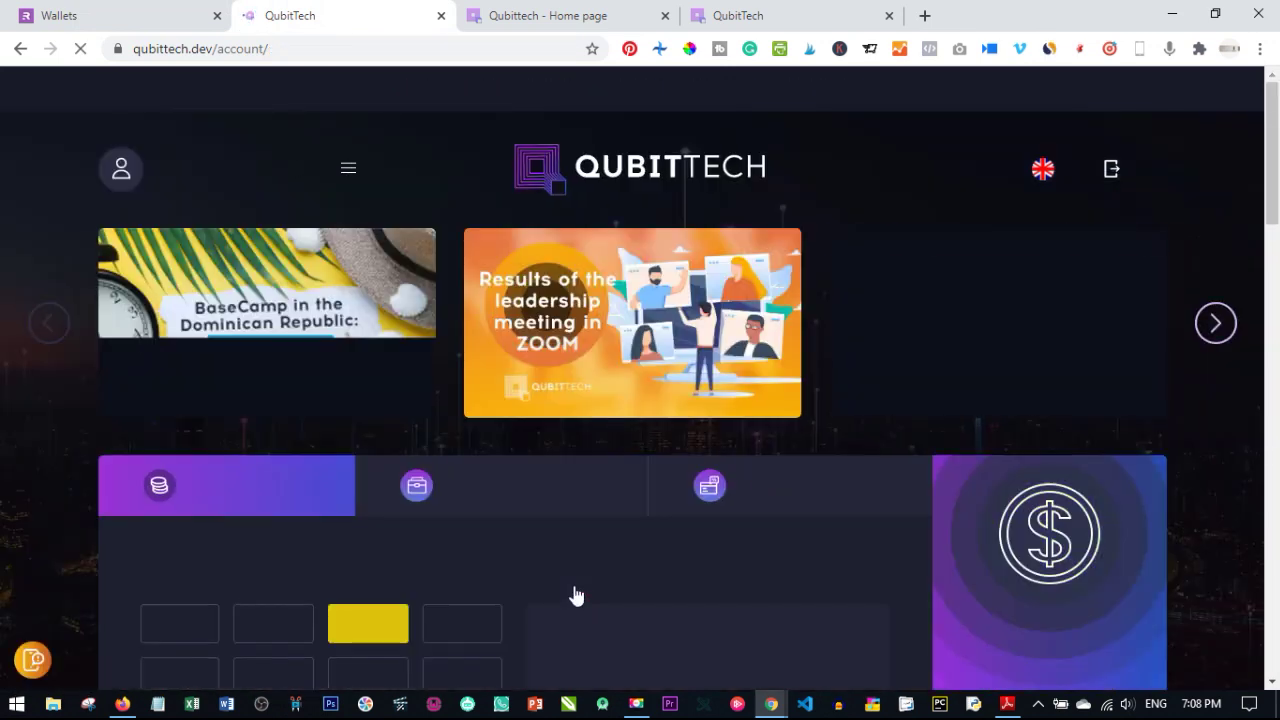
{"action": "scroll", "coordinate": [575, 594], "scroll_direction": "down", "scroll_amount": 2}
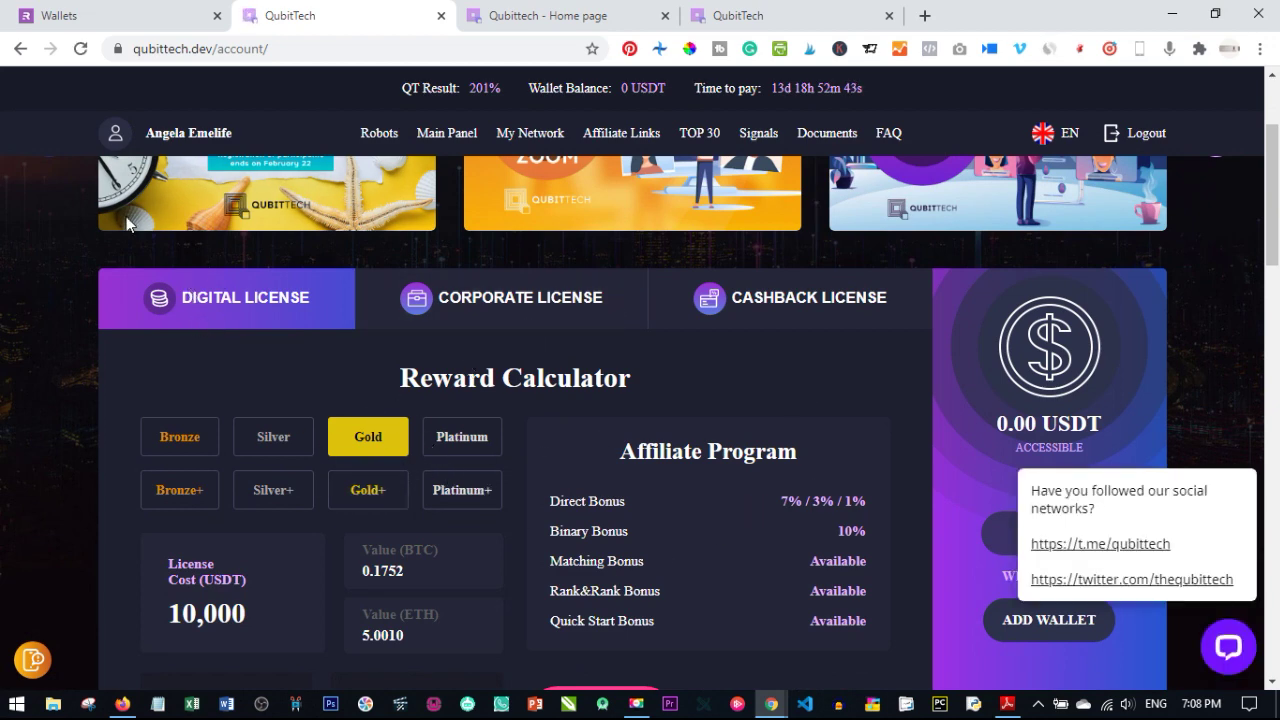
Step: Check the 0.00175100 BTC withdrawal's status in Remitano's withdrawals history and look for the payment on the QubitTech account page
{"action": "left_click", "coordinate": [92, 9]}
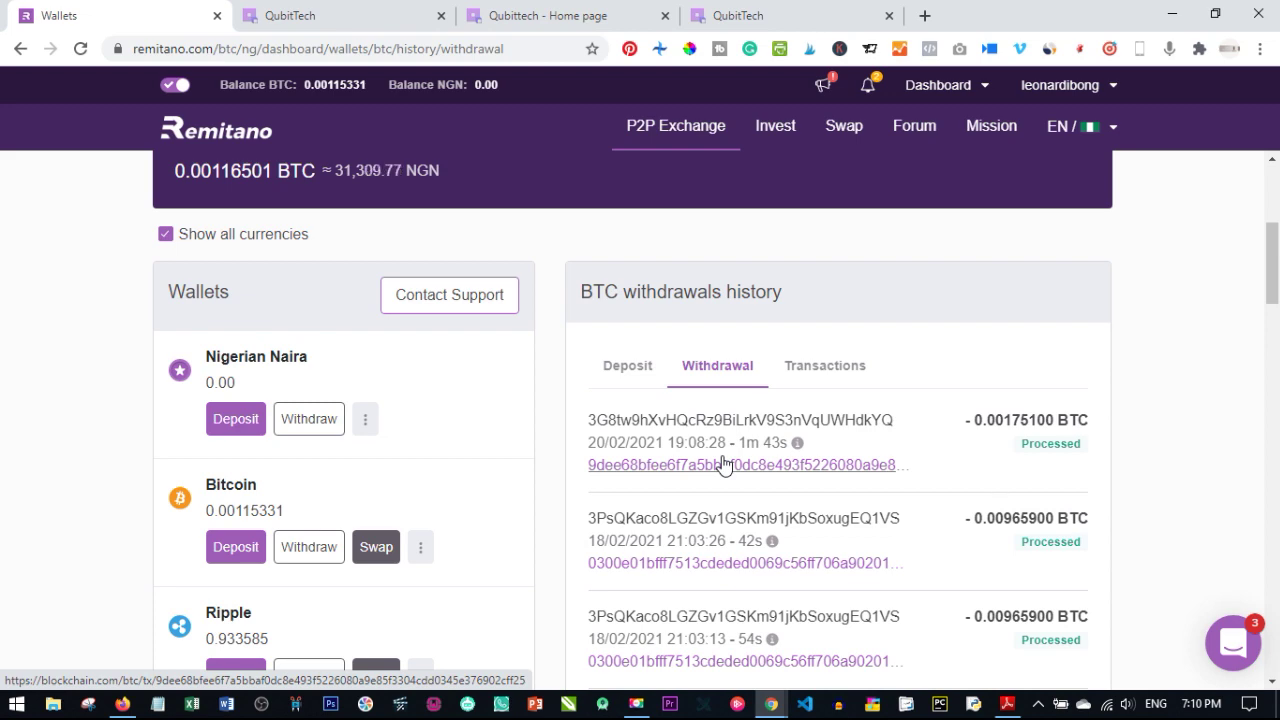
{"action": "left_click", "coordinate": [294, 14]}
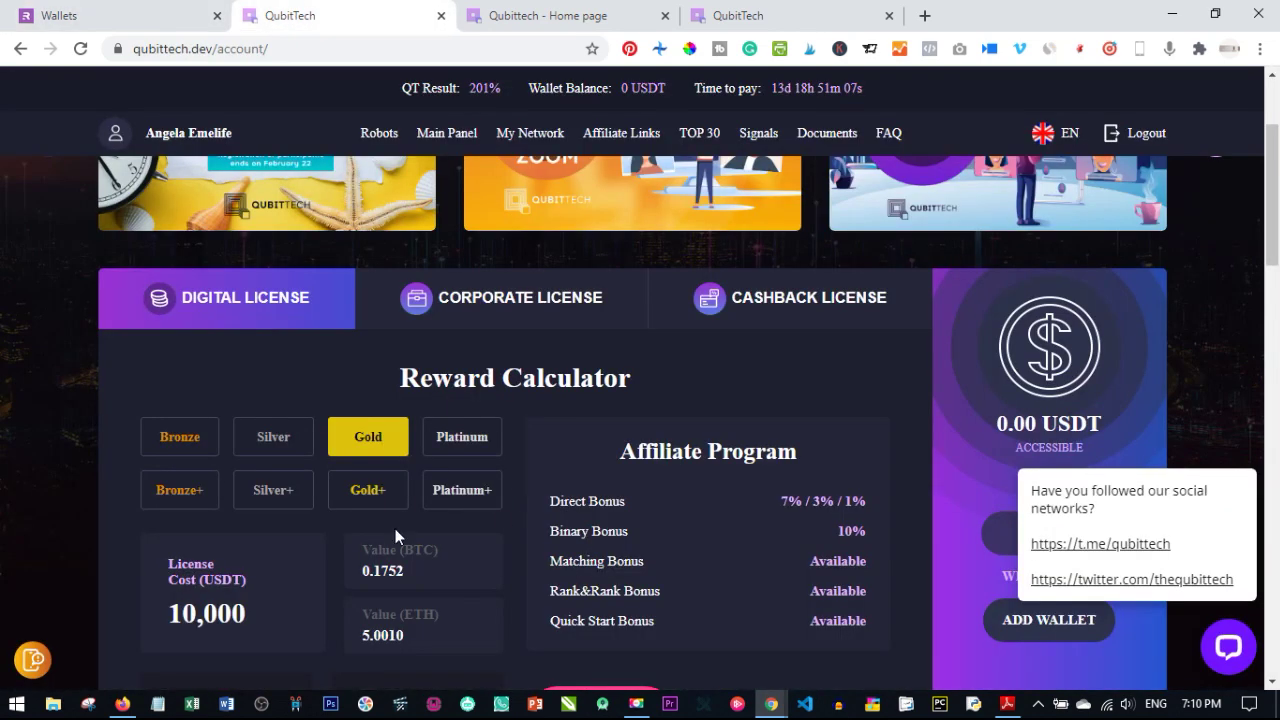
{"action": "left_click", "coordinate": [432, 138]}
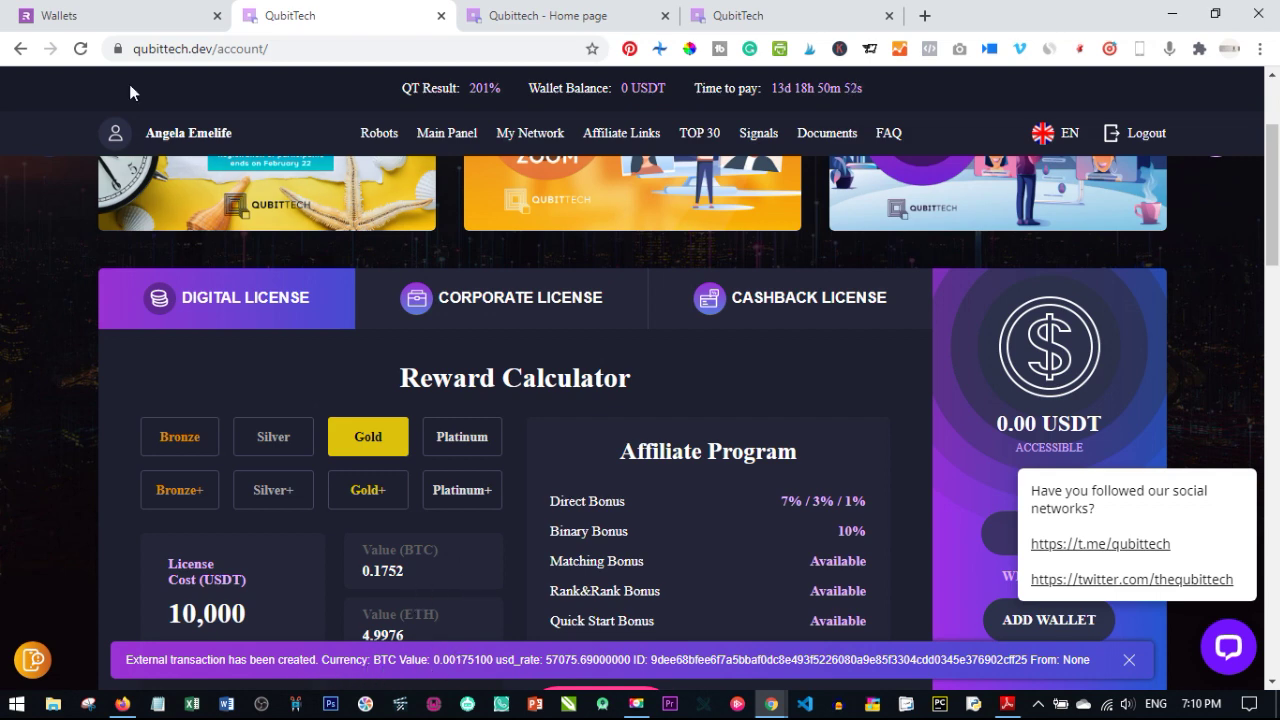
Step: Open the blockchain transaction of the 0.00175100 BTC withdrawal from Remitano's history and check its confirmation status
{"action": "left_click", "coordinate": [124, 14]}
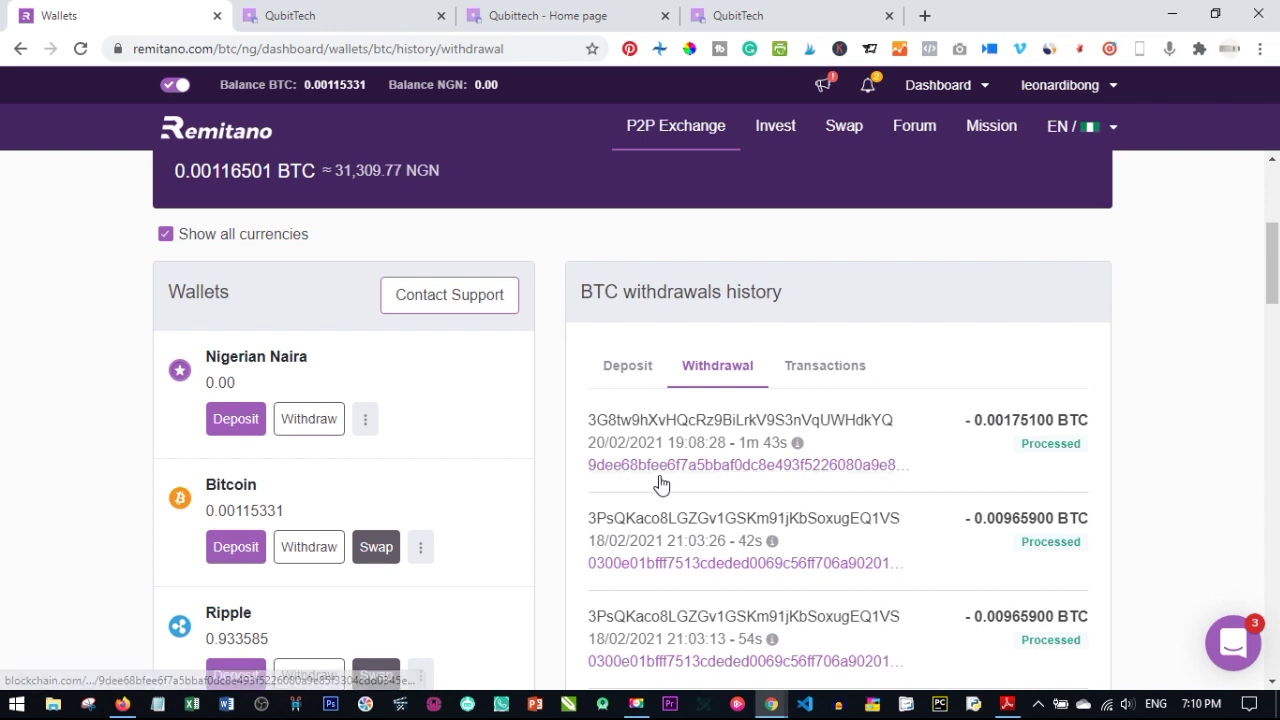
{"action": "left_click", "coordinate": [764, 468]}
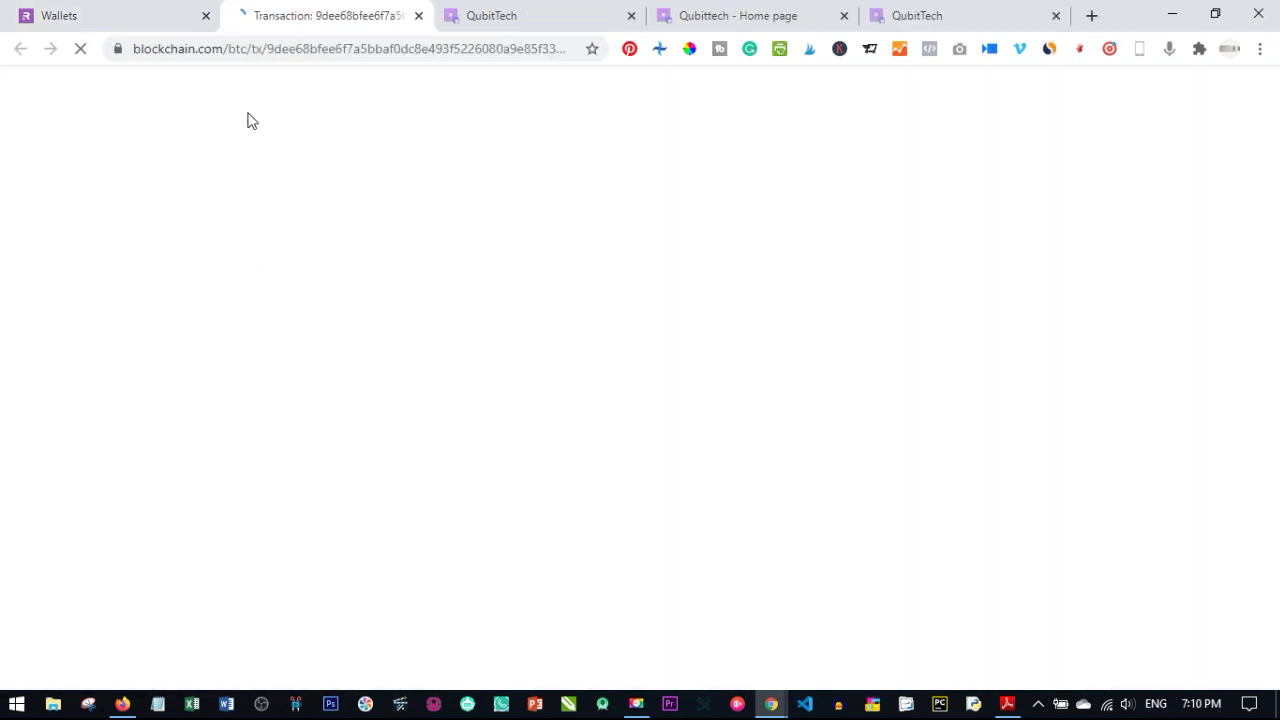
{"action": "scroll", "coordinate": [930, 442], "scroll_direction": "down", "scroll_amount": 3}
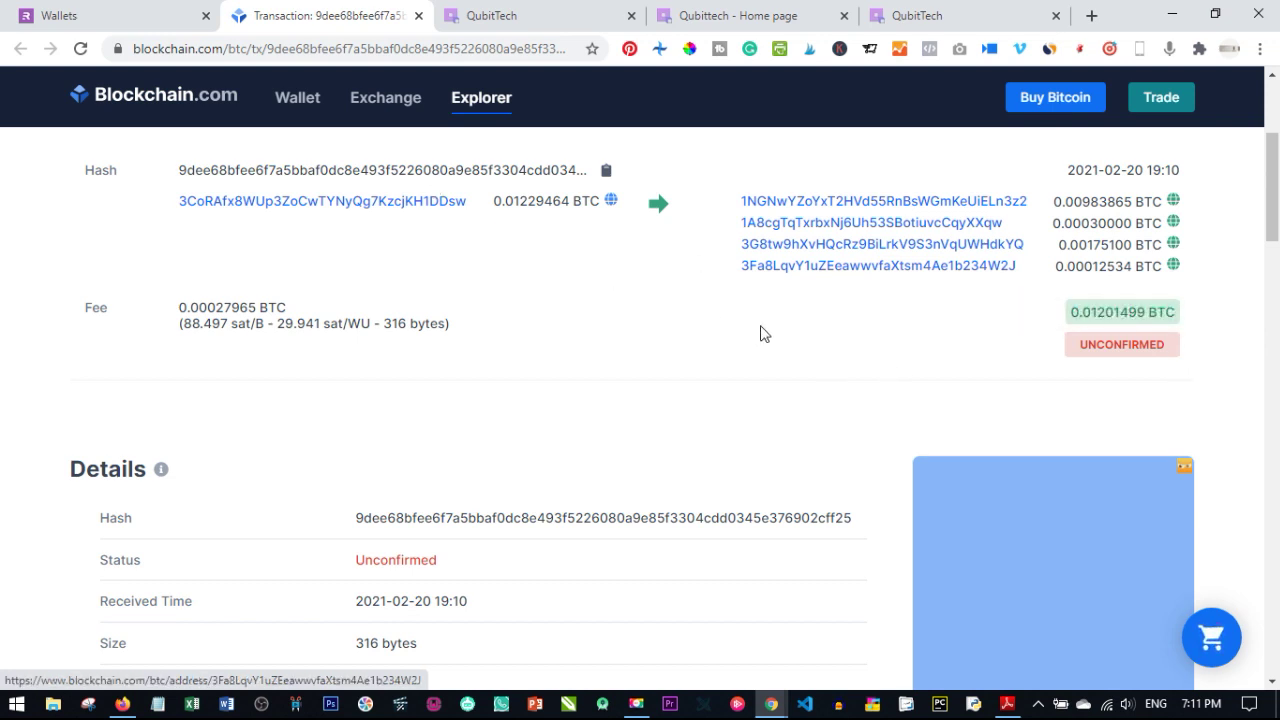
{"action": "mouse_move", "coordinate": [1111, 346]}
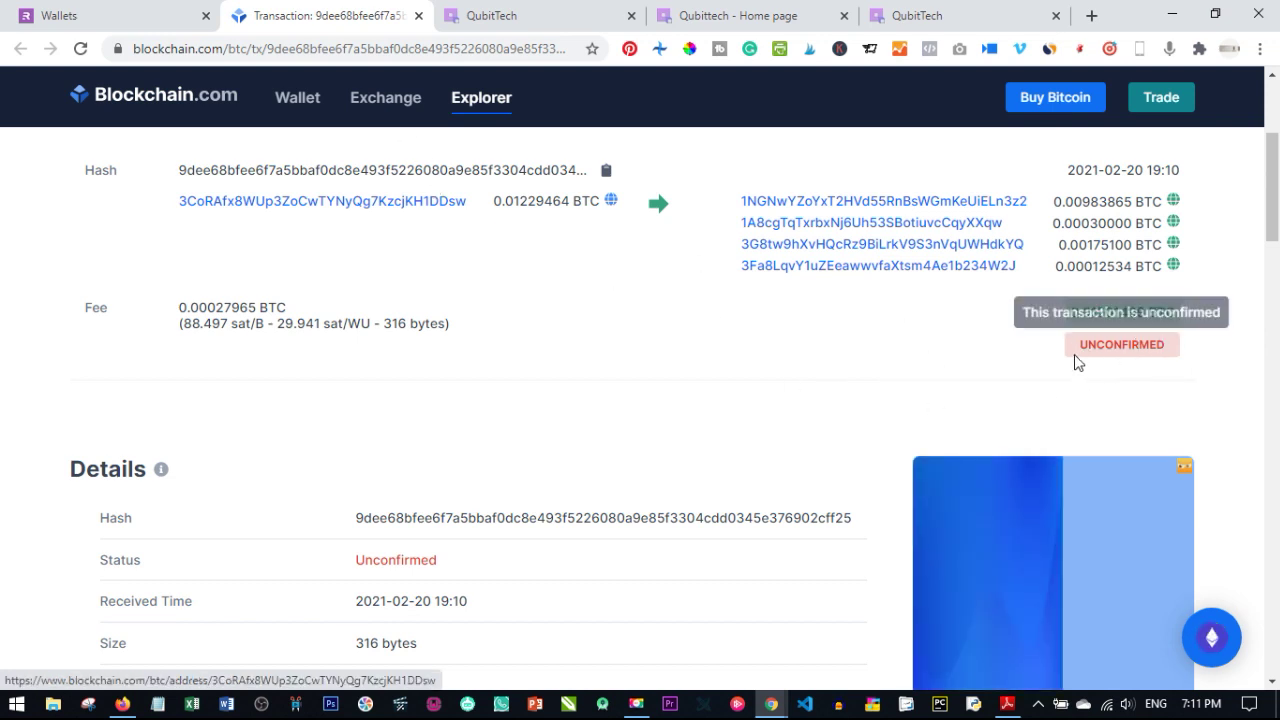
Step: Check the QubitTech account's deposit history and Digital License Statistics for the payment, alongside the Remitano withdrawal record
{"action": "key", "text": "ctrl+Tab"}
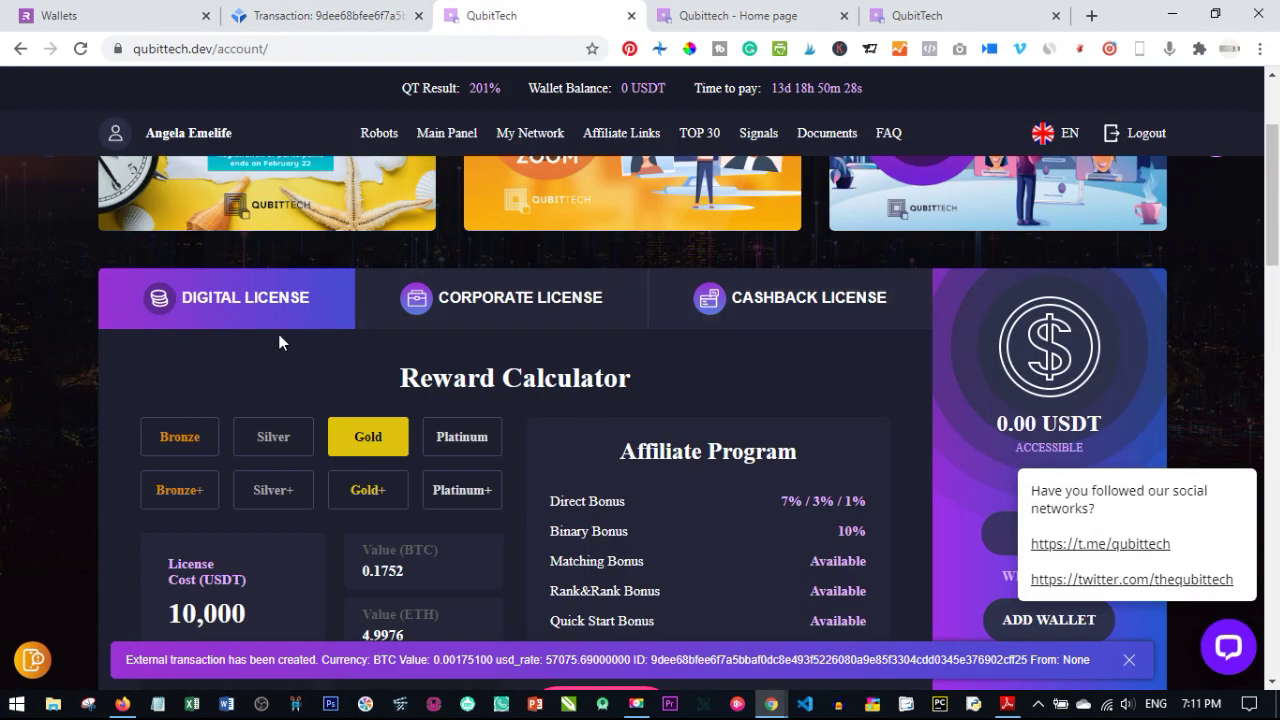
{"action": "scroll", "coordinate": [265, 520], "scroll_direction": "down", "scroll_amount": 15}
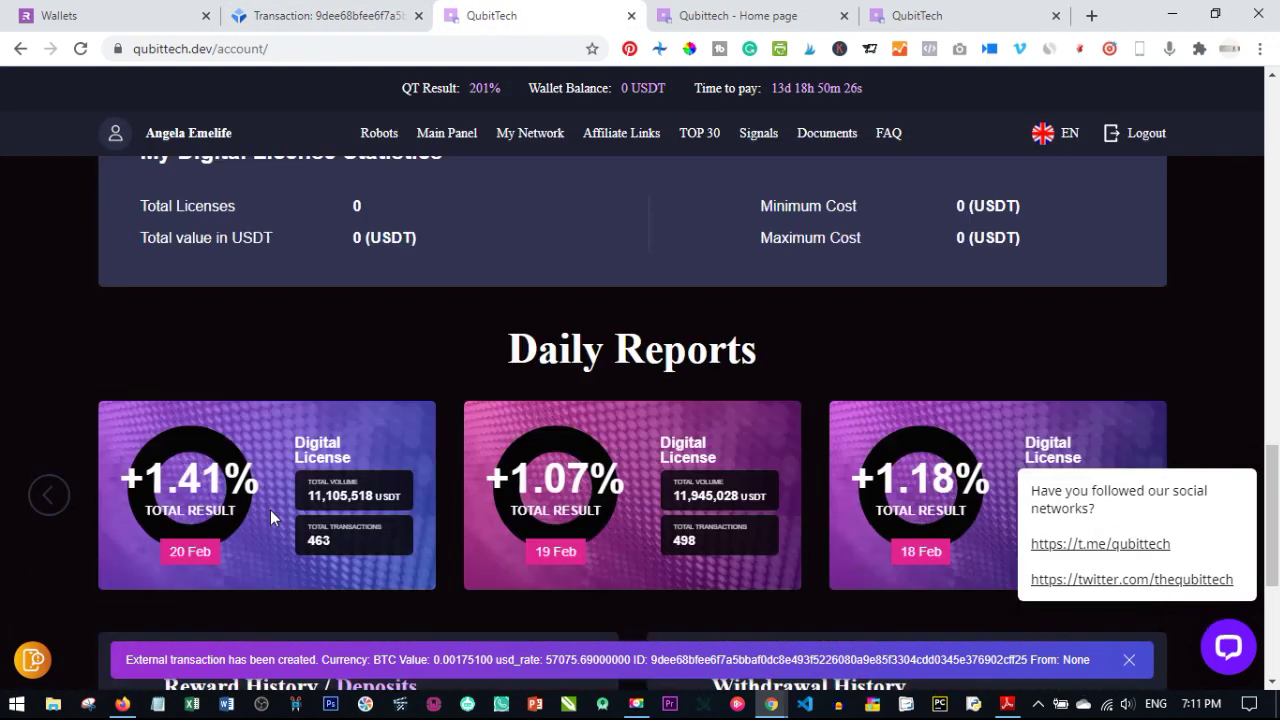
{"action": "scroll", "coordinate": [271, 511], "scroll_direction": "down", "scroll_amount": 1}
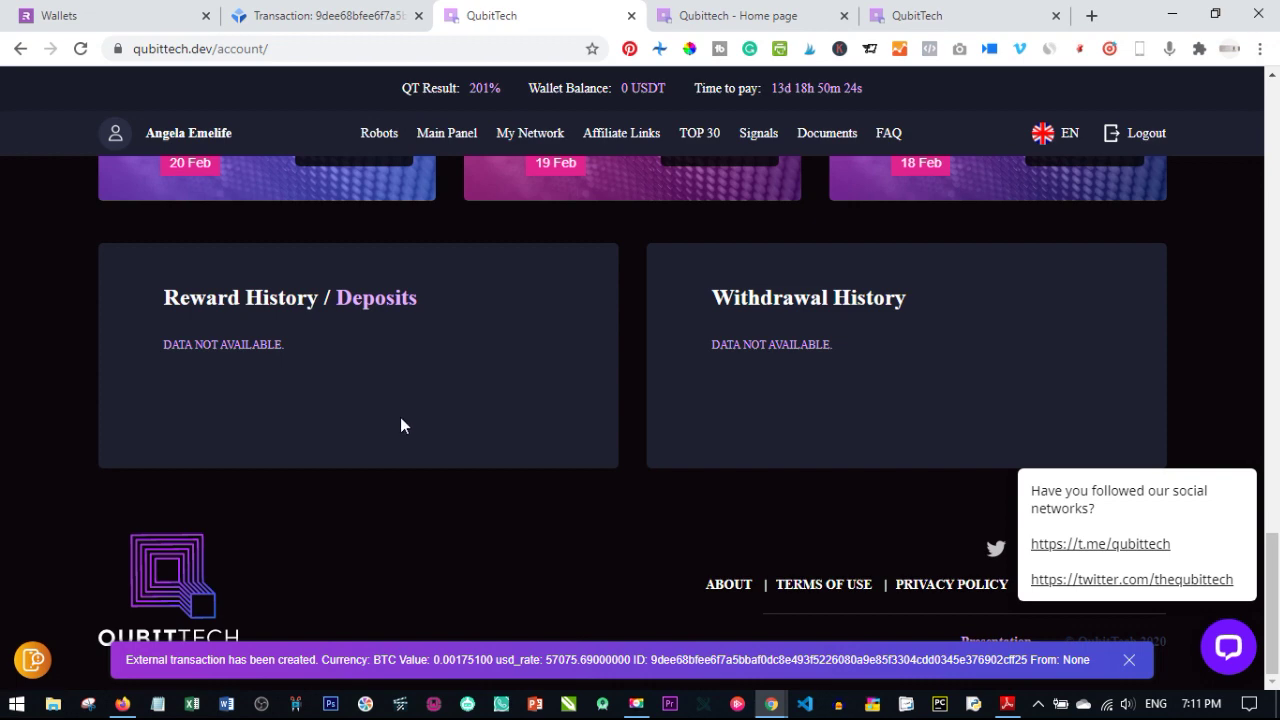
{"action": "scroll", "coordinate": [400, 426], "scroll_direction": "up", "scroll_amount": 5}
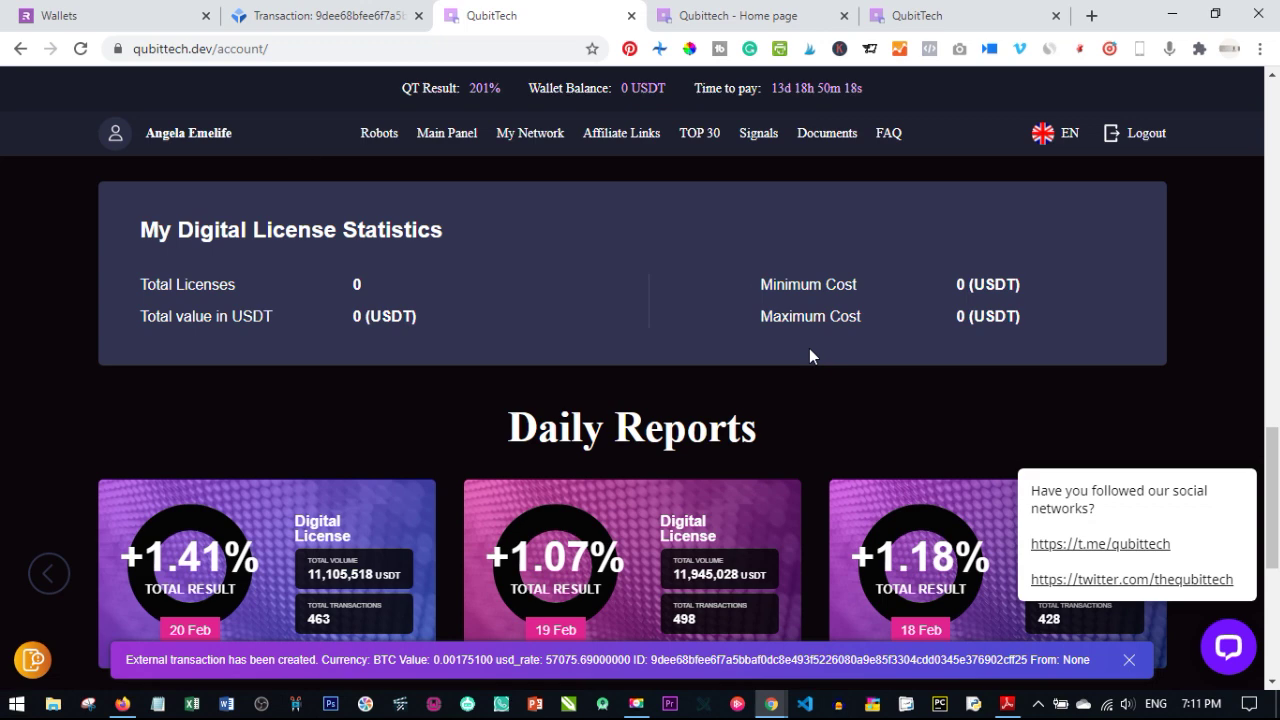
{"action": "left_click", "coordinate": [55, 15]}
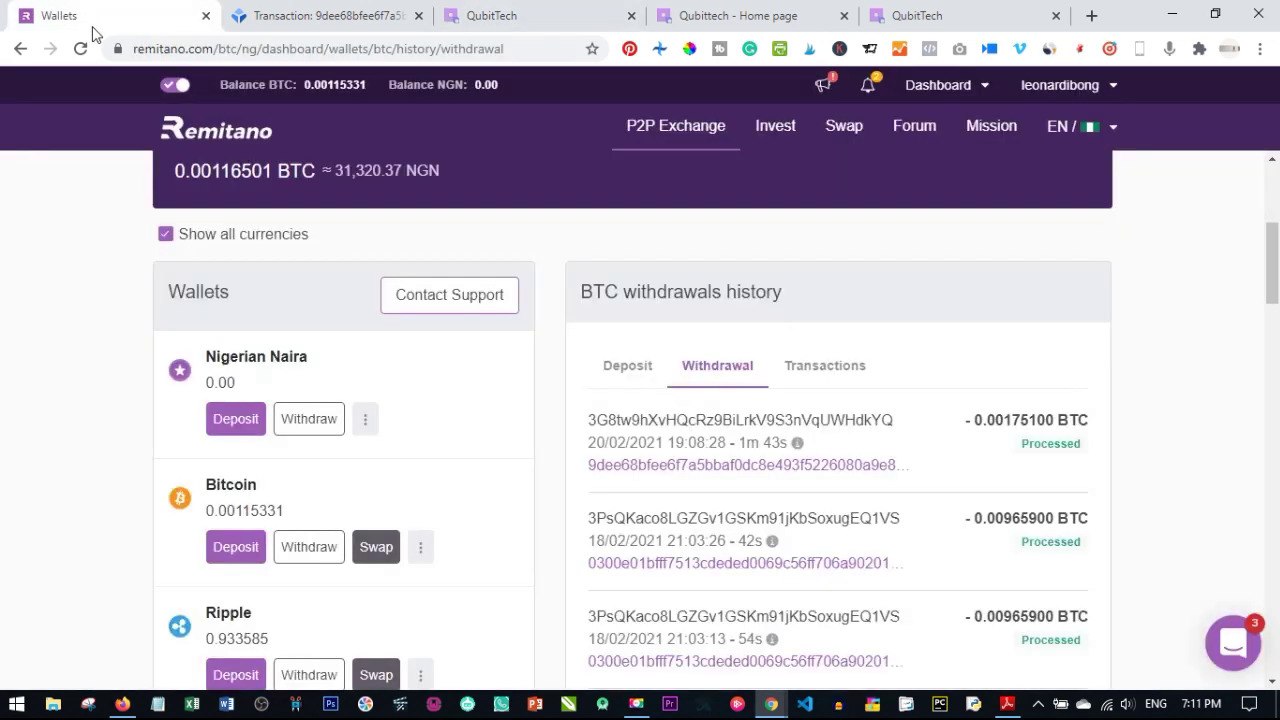
{"action": "left_click", "coordinate": [535, 10]}
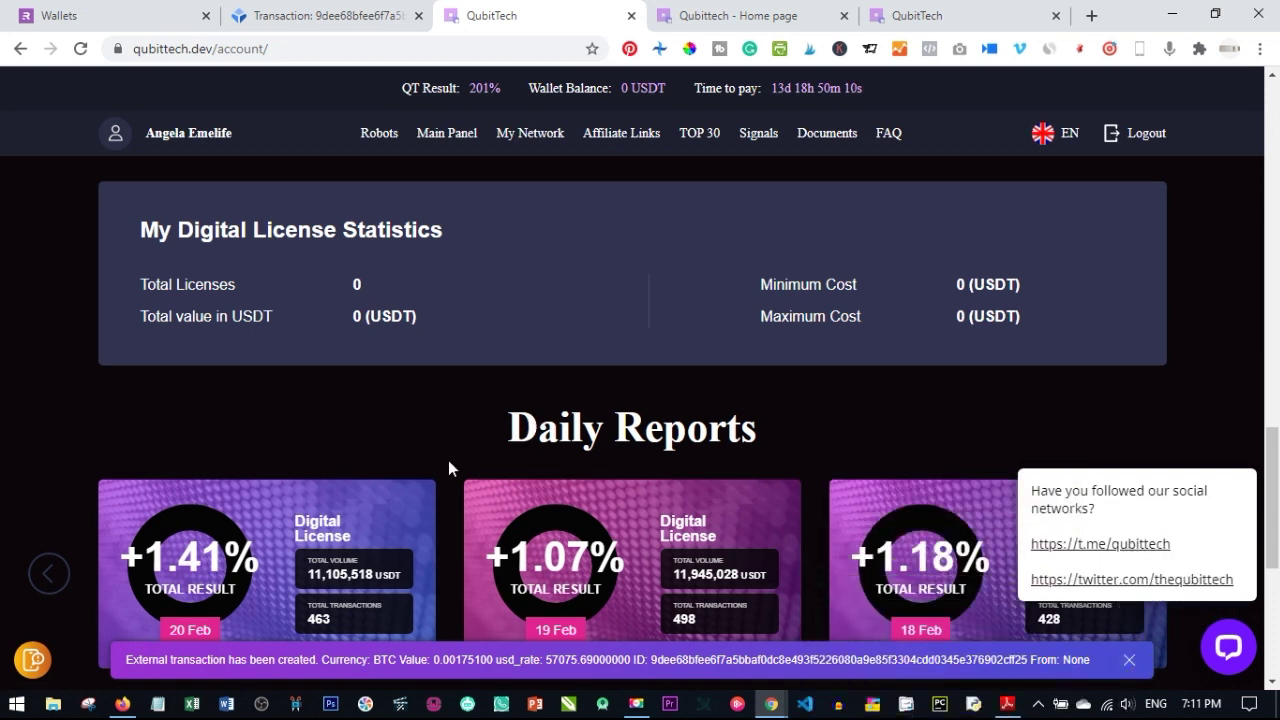
Step: Review the QubitTech account page from the reward calculator to the deposit history, and recheck the withdrawal's status in Remitano
{"action": "scroll", "coordinate": [778, 318], "scroll_direction": "down", "scroll_amount": 2}
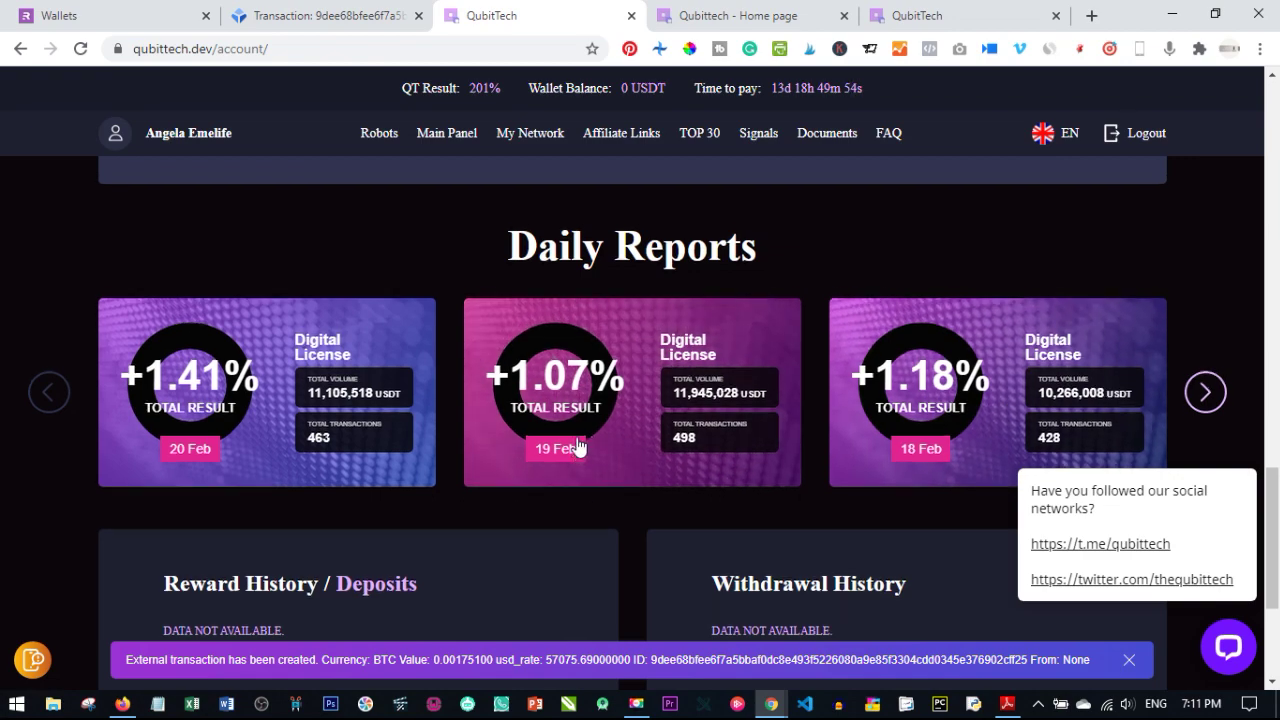
{"action": "scroll", "coordinate": [438, 461], "scroll_direction": "up", "scroll_amount": 10}
{"action": "scroll", "coordinate": [440, 462], "scroll_direction": "up", "scroll_amount": 5}
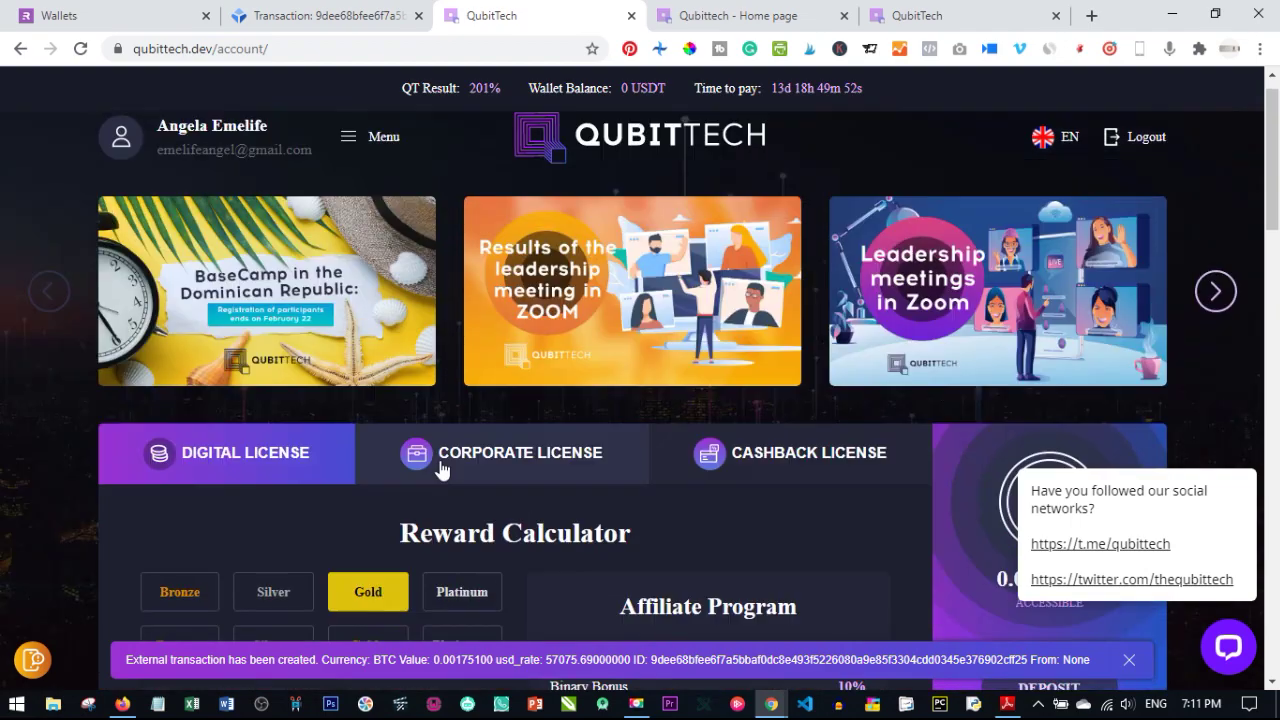
{"action": "scroll", "coordinate": [457, 443], "scroll_direction": "down", "scroll_amount": 3}
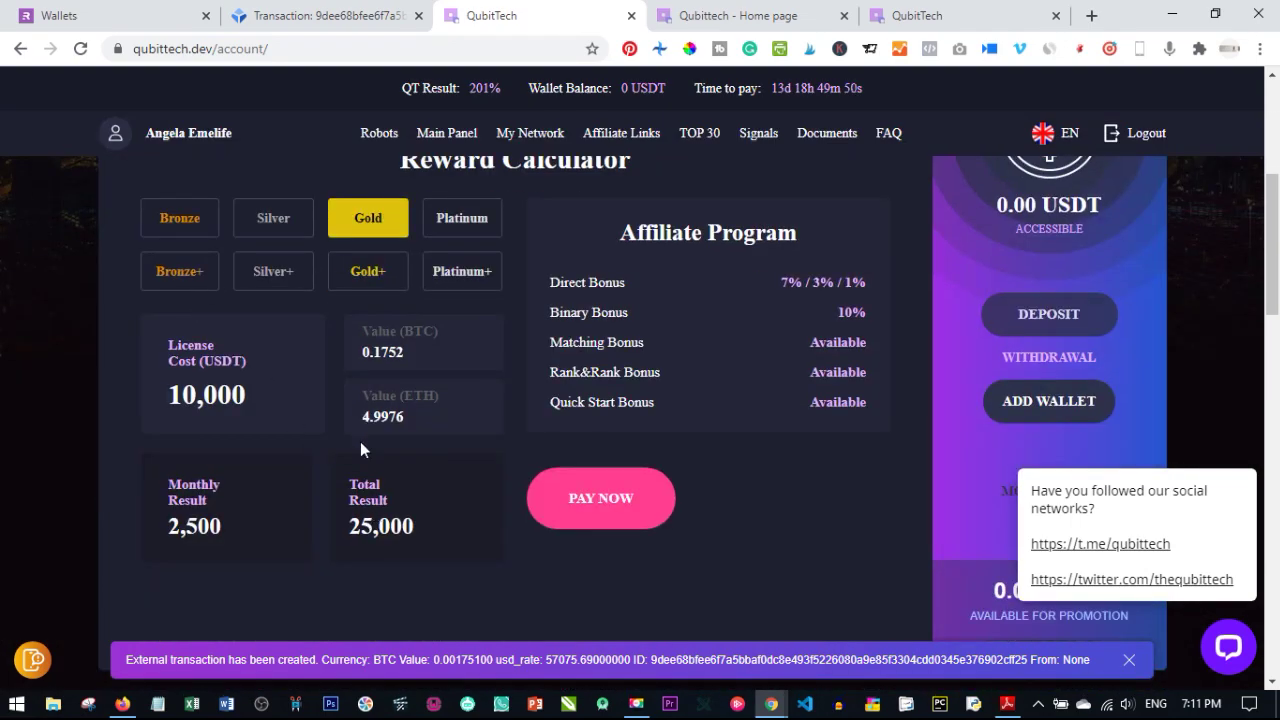
{"action": "scroll", "coordinate": [361, 443], "scroll_direction": "down", "scroll_amount": 15}
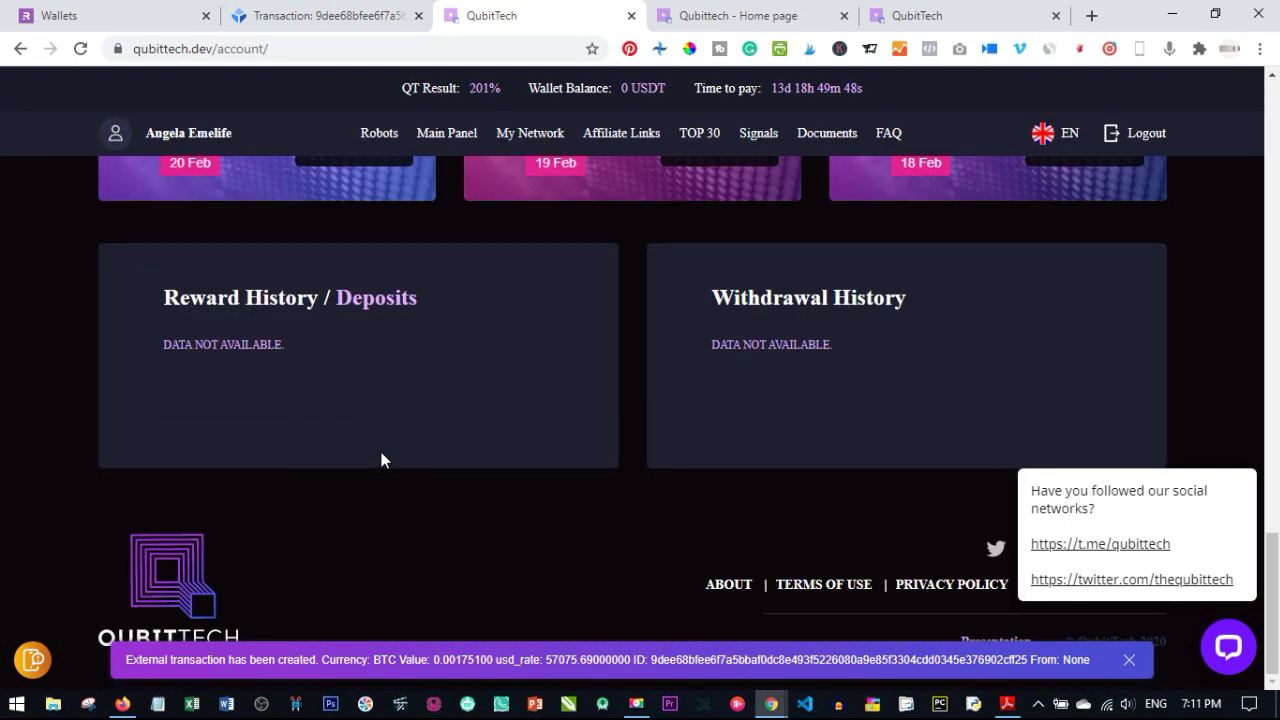
{"action": "scroll", "coordinate": [381, 460], "scroll_direction": "up", "scroll_amount": 3}
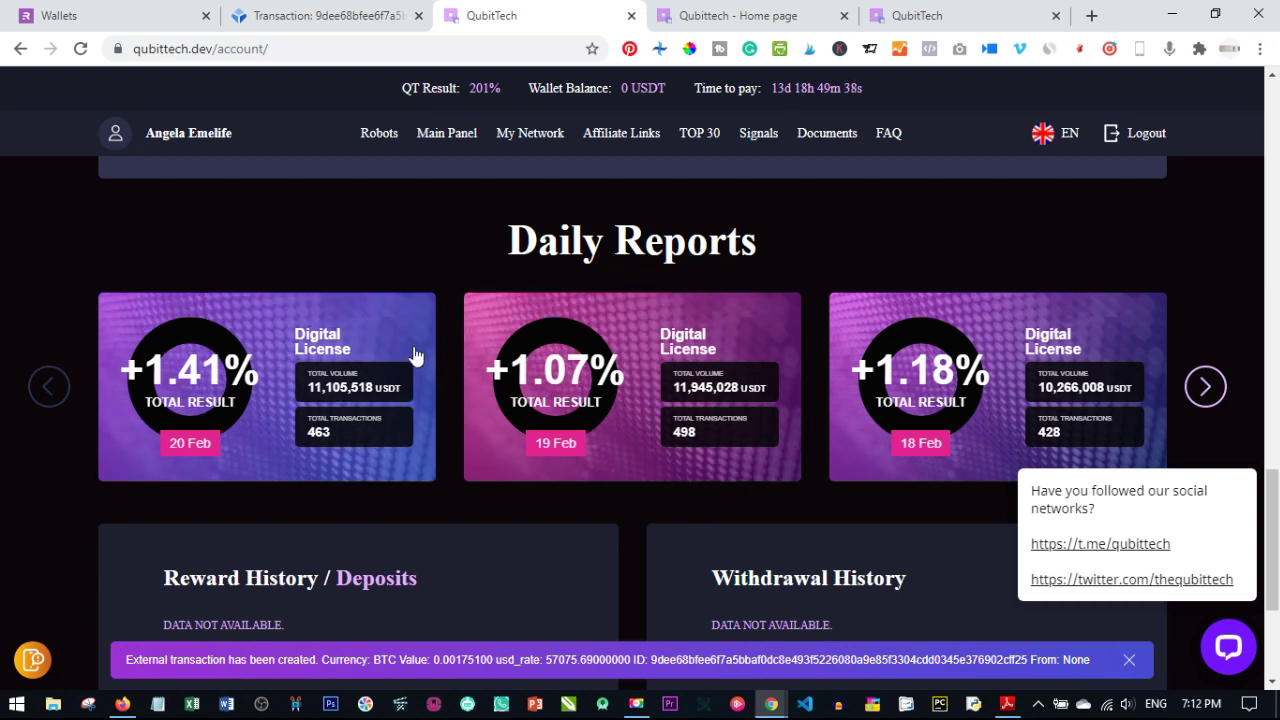
{"action": "scroll", "coordinate": [374, 306], "scroll_direction": "down", "scroll_amount": 1}
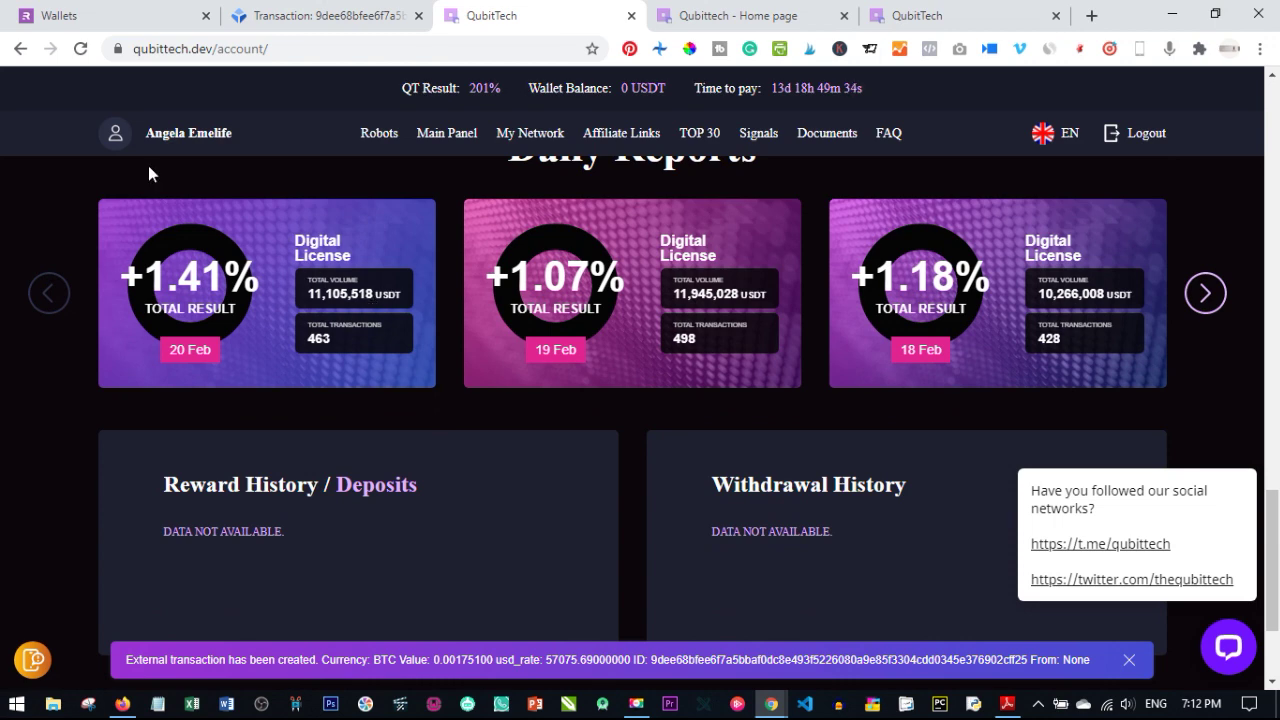
{"action": "left_click", "coordinate": [120, 15]}
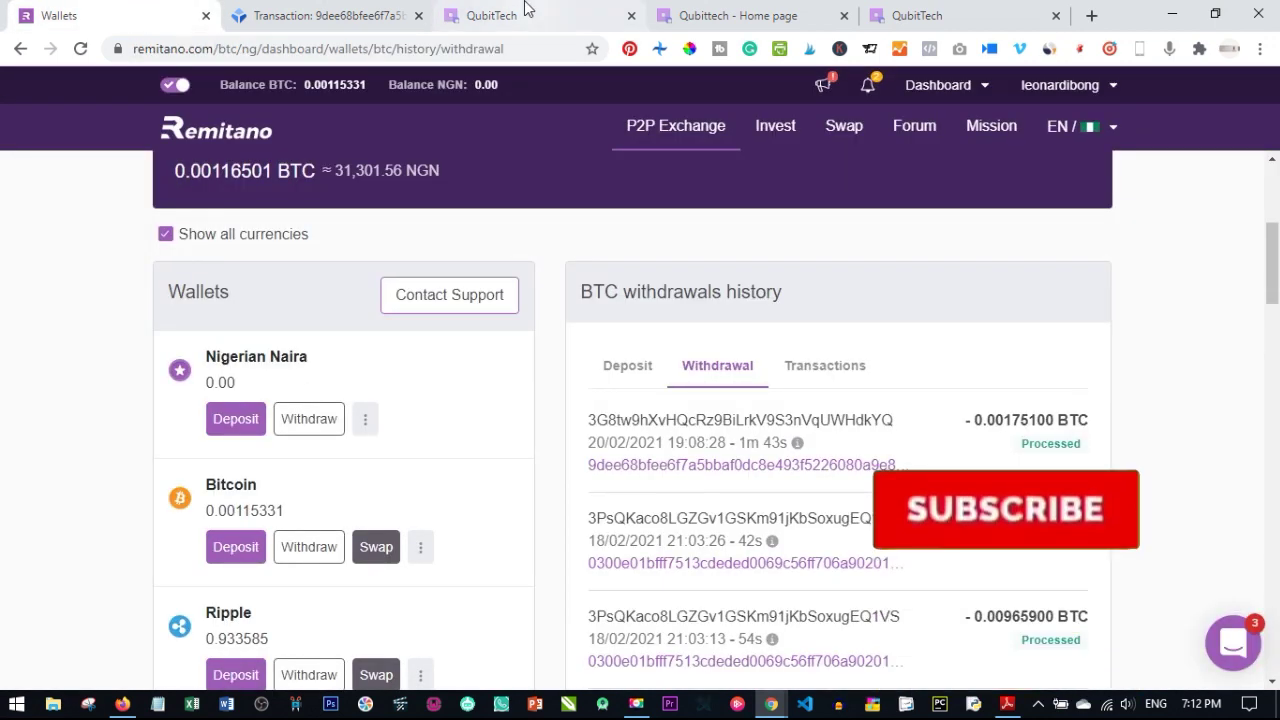
{"action": "left_click", "coordinate": [523, 12]}
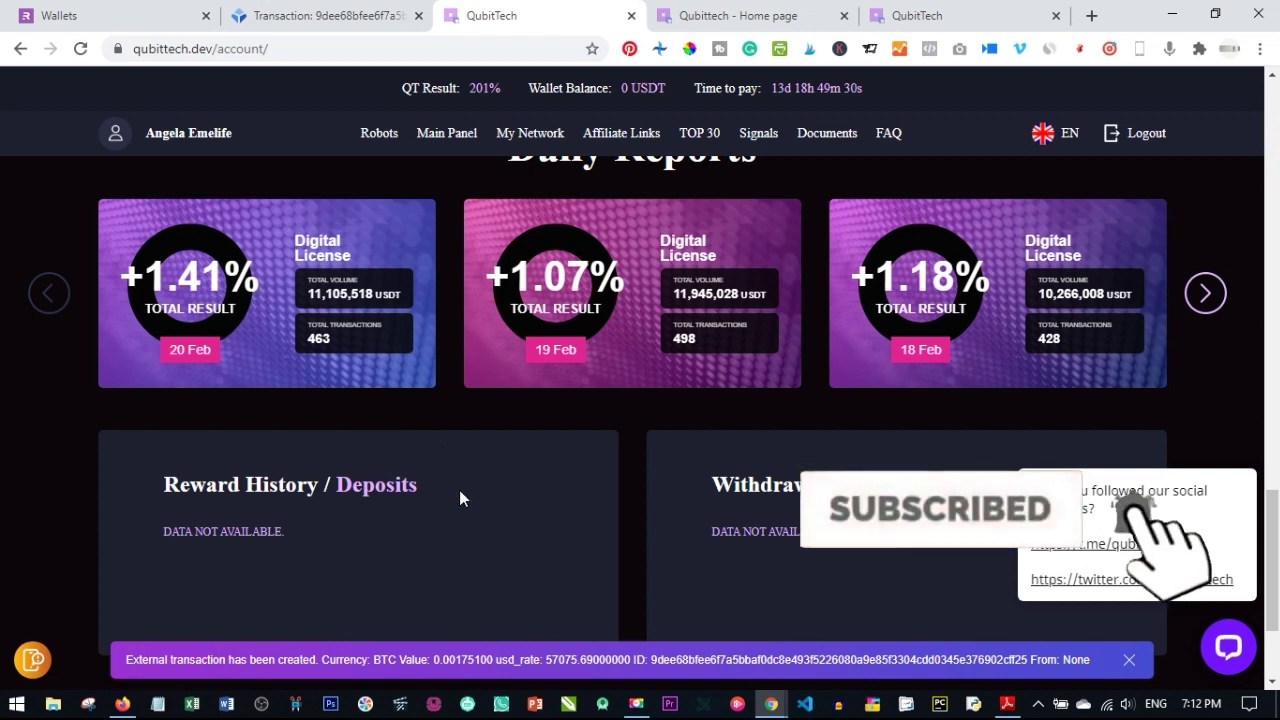